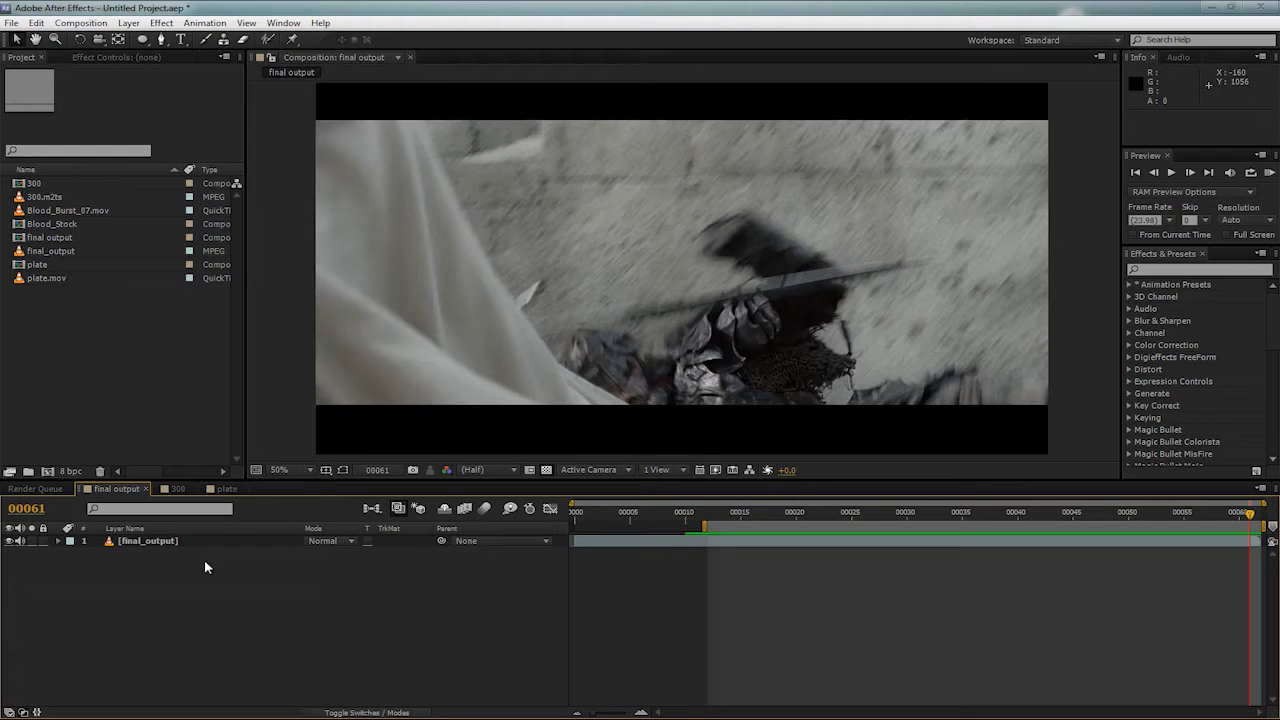
# Move Blood_Burst_07.mov to the upper left in the plate comp and check it against plate.mov at frame 74
pyautogui.click(224, 489)
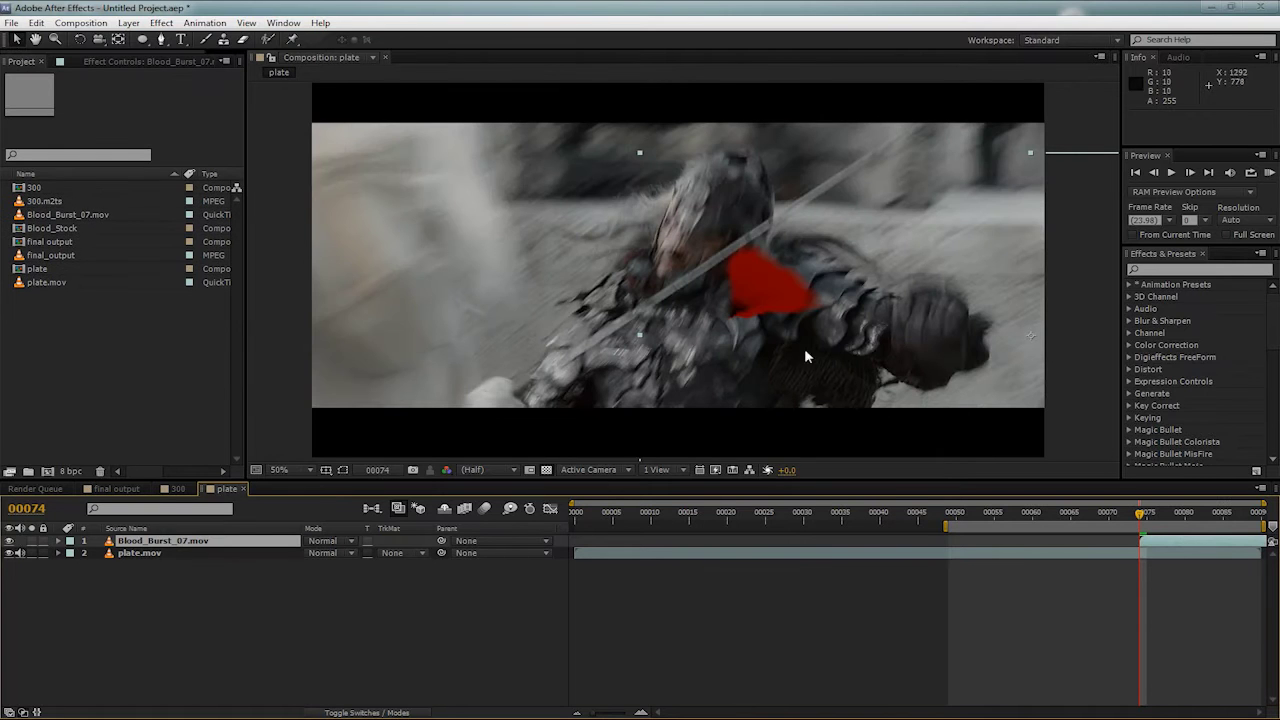
pyautogui.click(752, 302)
pyautogui.moveTo(752, 302); pyautogui.dragTo(455, 263)
pyautogui.click(9, 553)
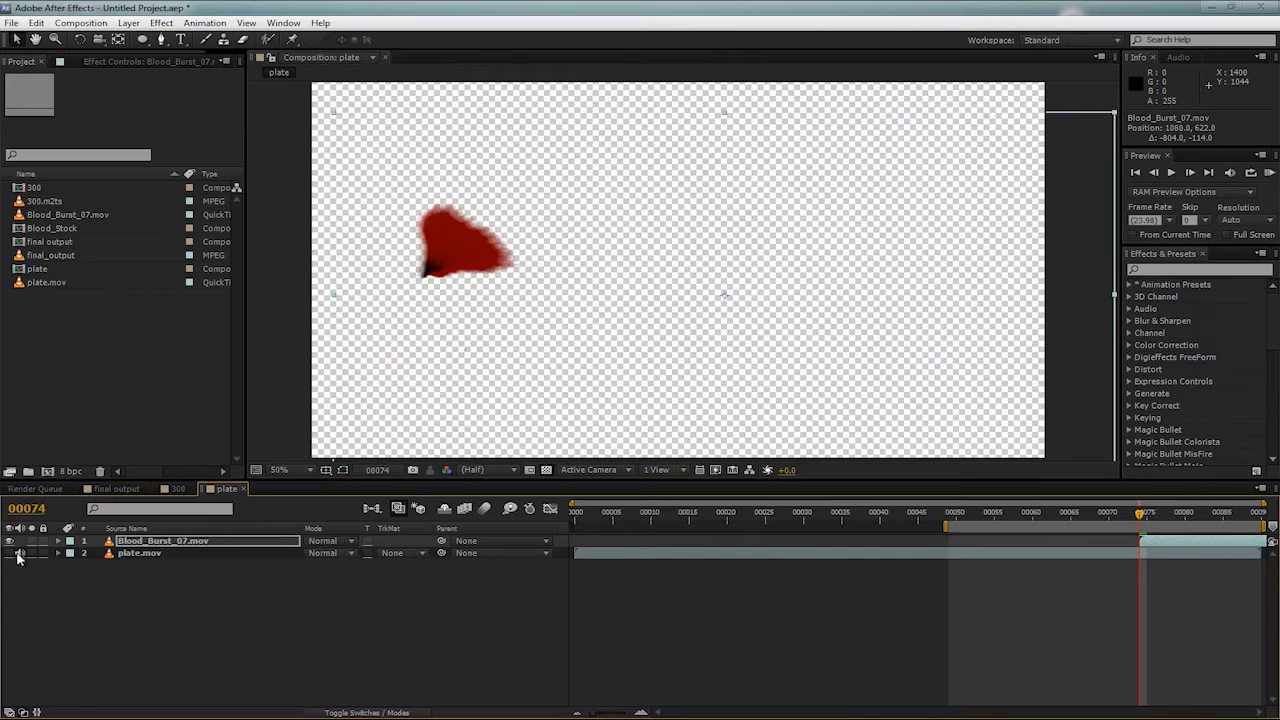
pyautogui.moveTo(1140, 514)
pyautogui.mouseDown()
pyautogui.moveTo(1272, 522)
pyautogui.moveTo(1119, 525)
pyautogui.mouseUp()
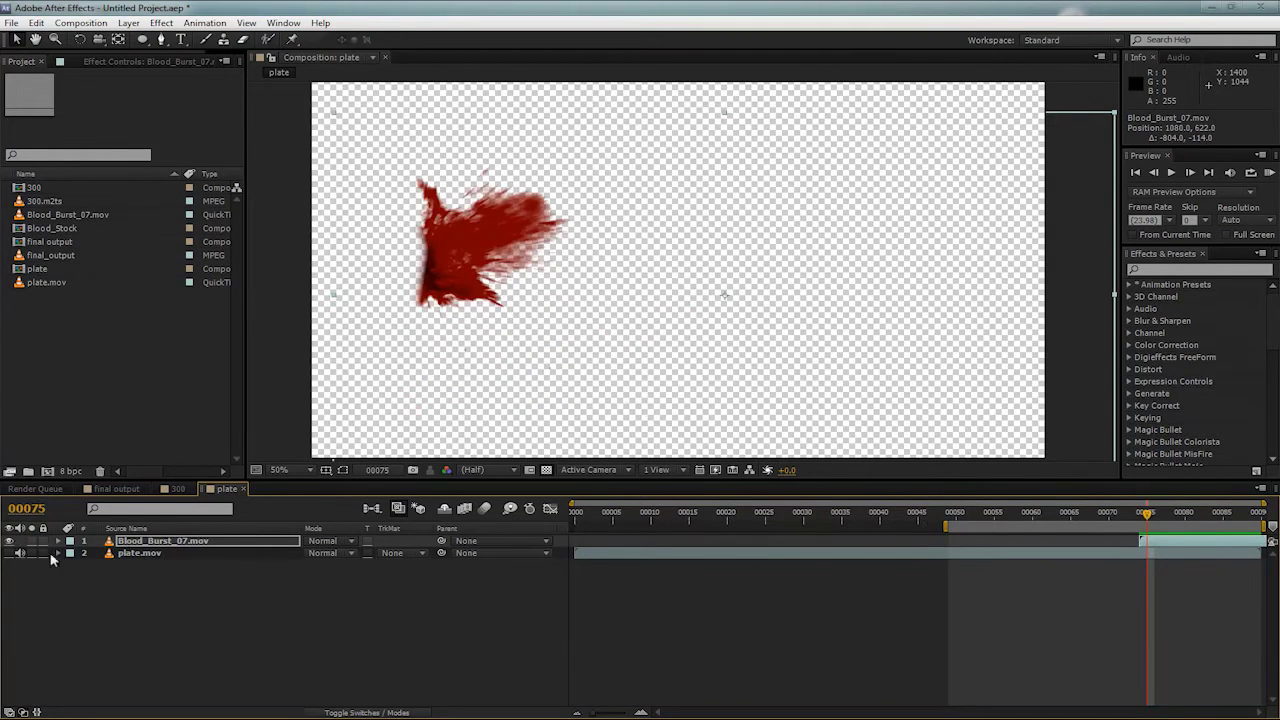
pyautogui.click(9, 552)
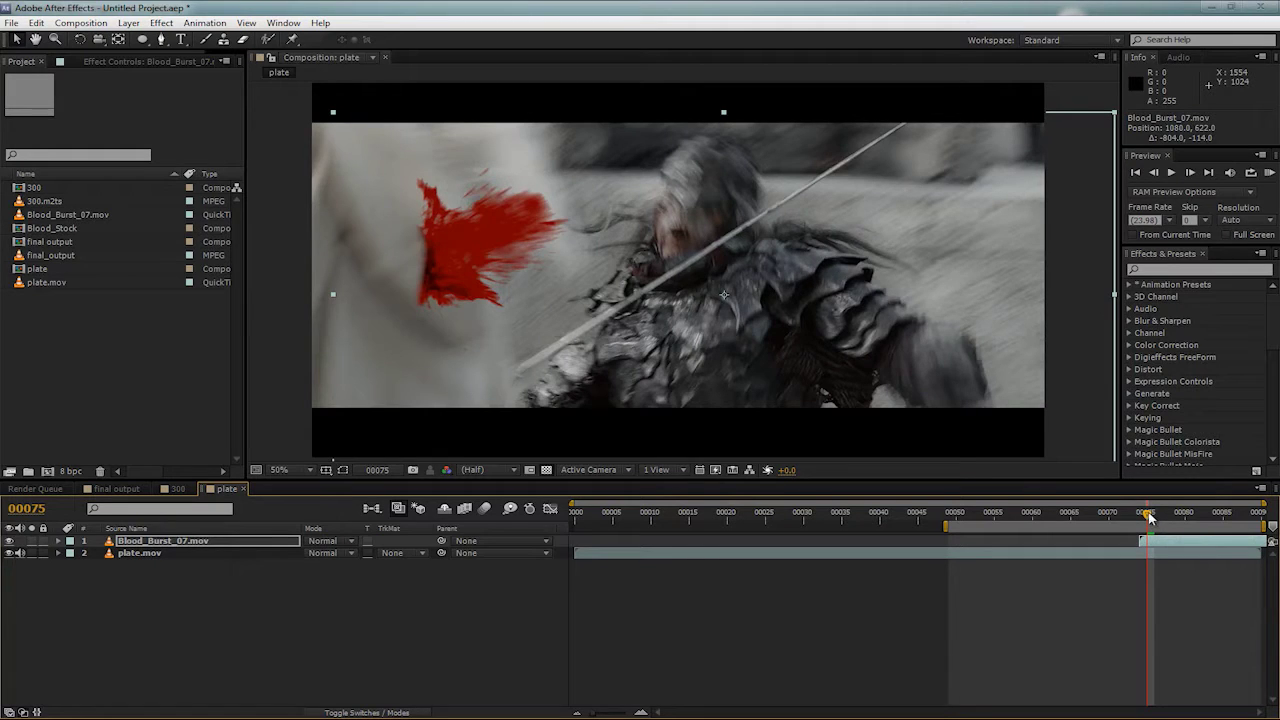
pyautogui.moveTo(1148, 517); pyautogui.dragTo(1141, 518)
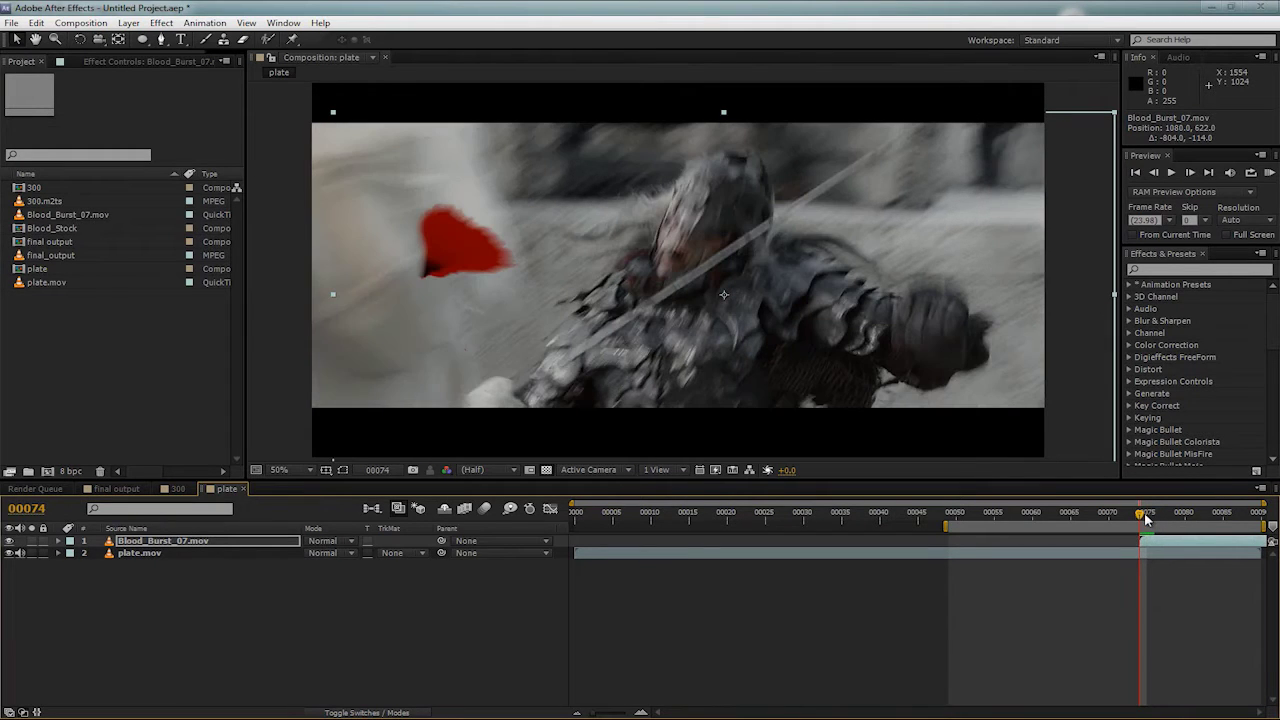
# Move the burst's anchor point to the spray's origin with the Pan Behind tool
pyautogui.press('y')
pyautogui.moveTo(721, 298); pyautogui.dragTo(427, 256)
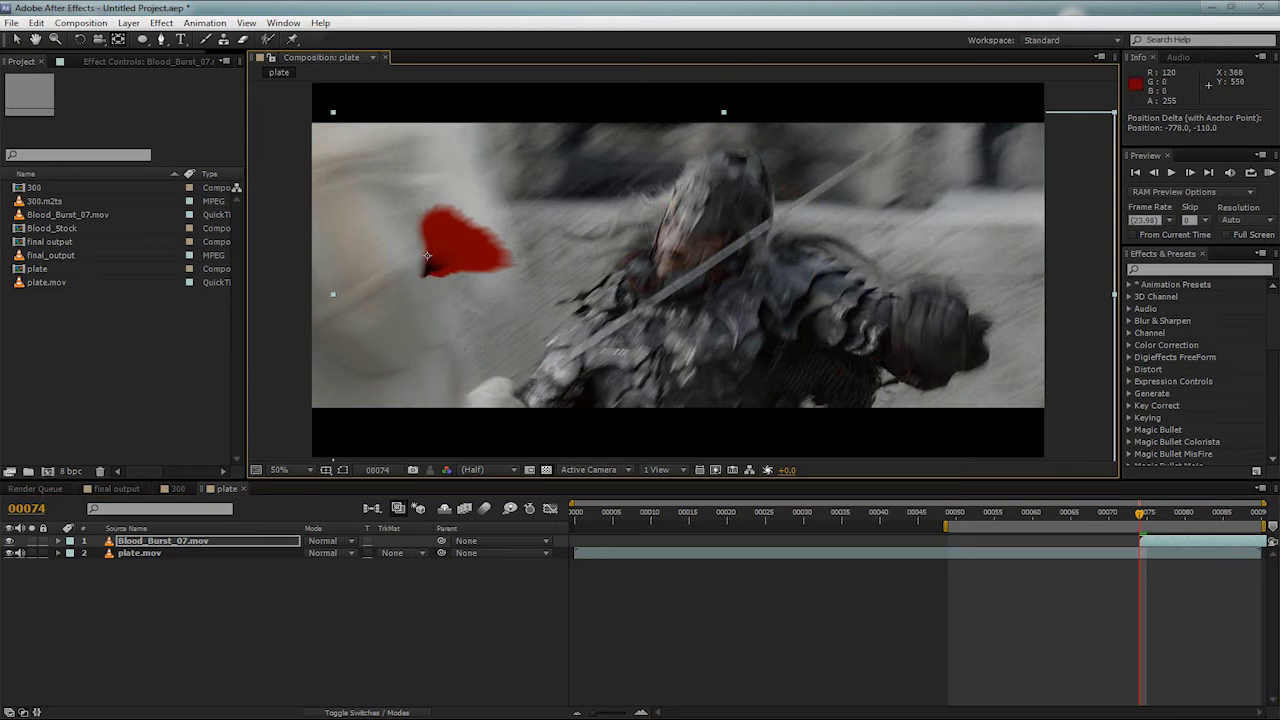
pyautogui.moveTo(1148, 515)
pyautogui.mouseDown()
pyautogui.moveTo(1178, 516)
pyautogui.moveTo(1140, 517)
pyautogui.mouseUp()
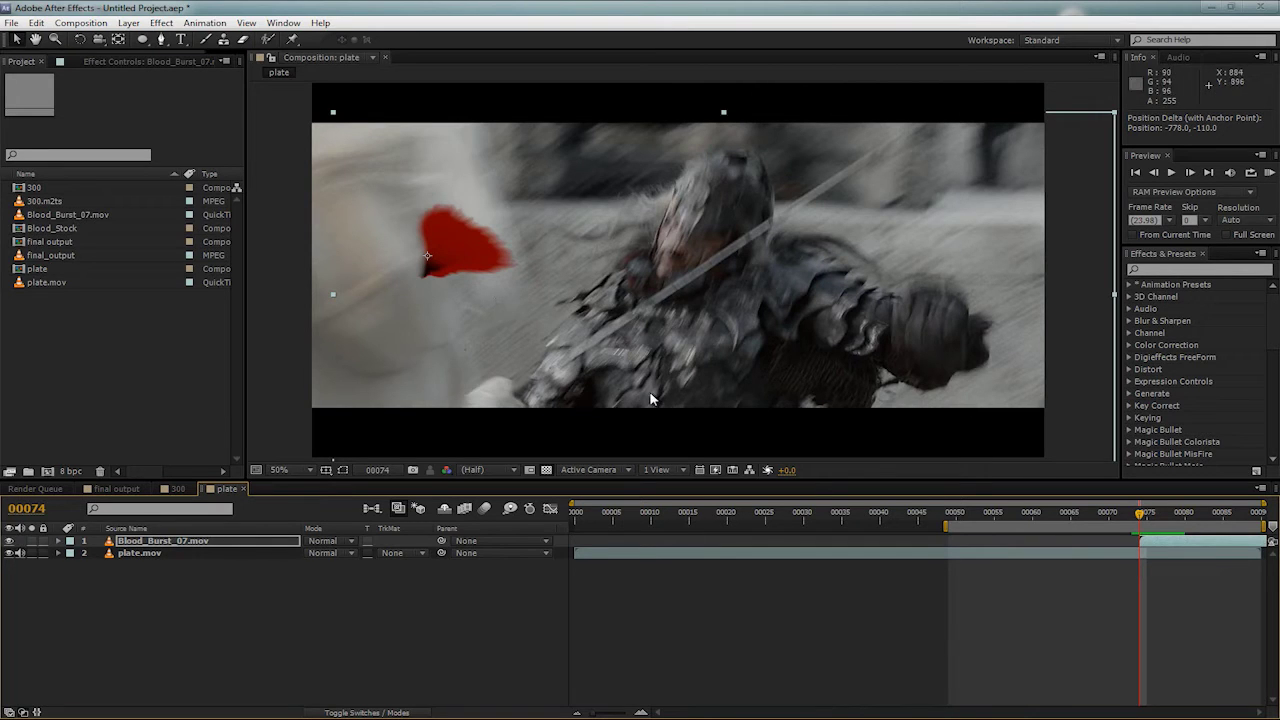
# Rotate the blood burst to +39° and move it onto the orc's neck
pyautogui.press('r')
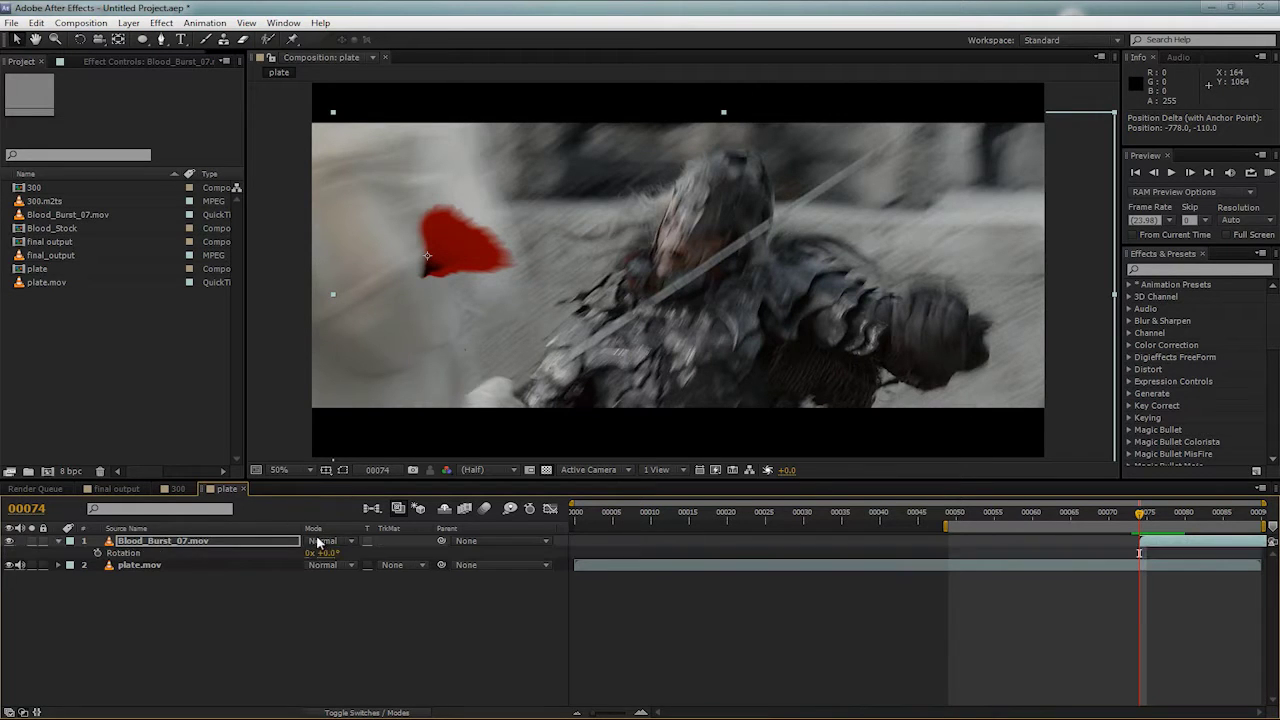
pyautogui.moveTo(320, 553); pyautogui.dragTo(351, 544)
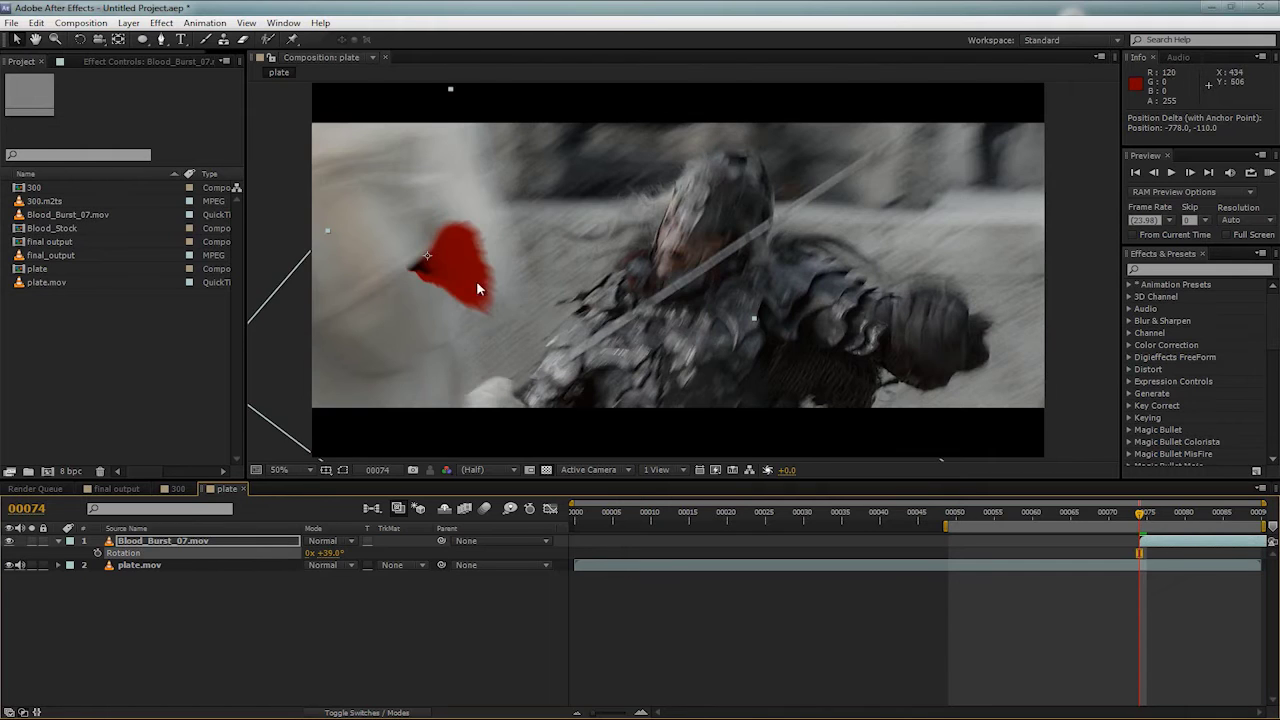
pyautogui.moveTo(480, 286); pyautogui.dragTo(768, 247)
# Keyframe the burst's Position over the next frames, moving it down to follow the neck
pyautogui.hotkey('alt', 'shift', 'p')
pyautogui.press('pagedown')
pyautogui.press('pagedown')
pyautogui.press('pagedown')
pyautogui.press('pagedown')
pyautogui.press('pagedown')
pyautogui.press('pagedown')
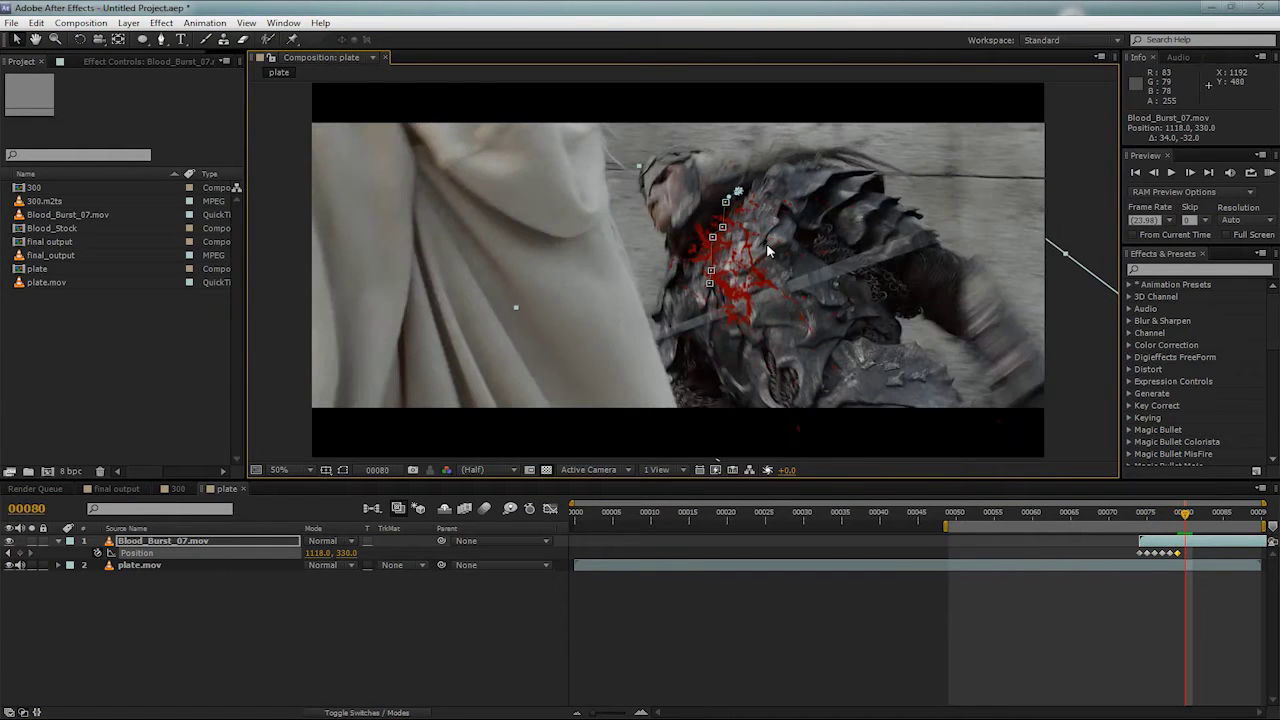
pyautogui.press('pagedown')
pyautogui.press('pagedown')
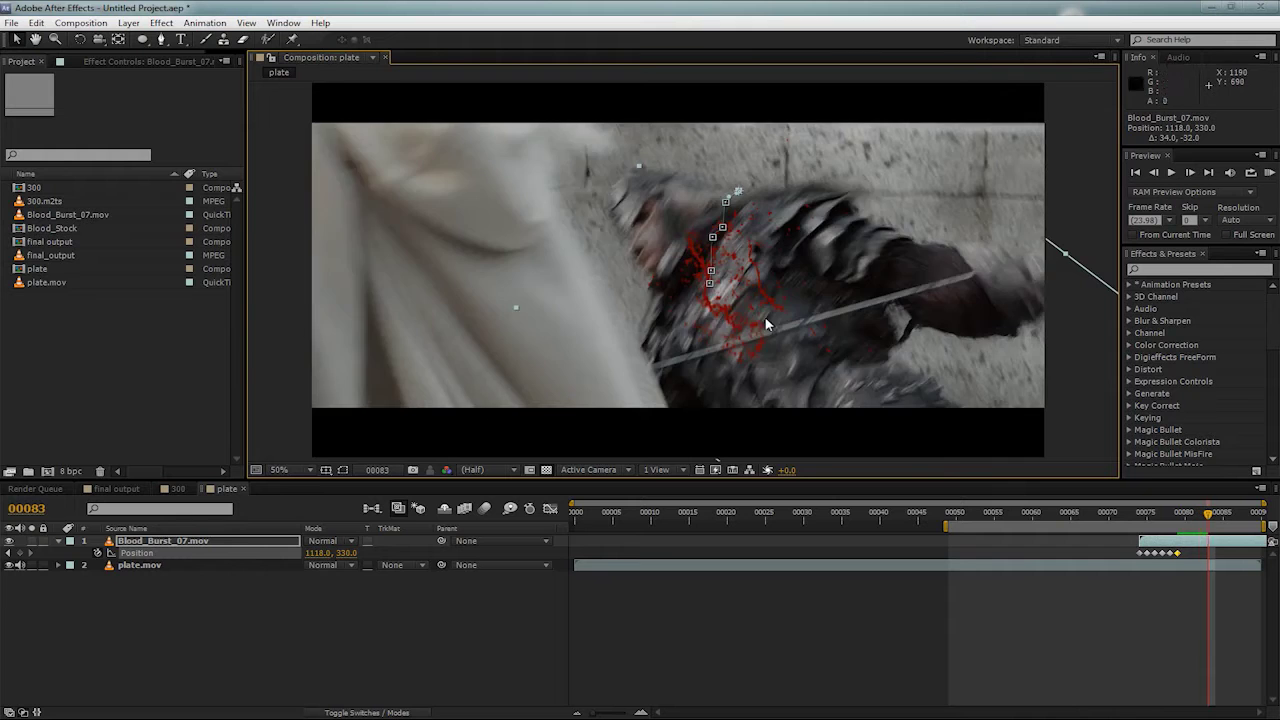
pyautogui.press('pagedown')
pyautogui.press('pagedown')
pyautogui.press('pagedown')
pyautogui.moveTo(753, 335); pyautogui.dragTo(755, 382)
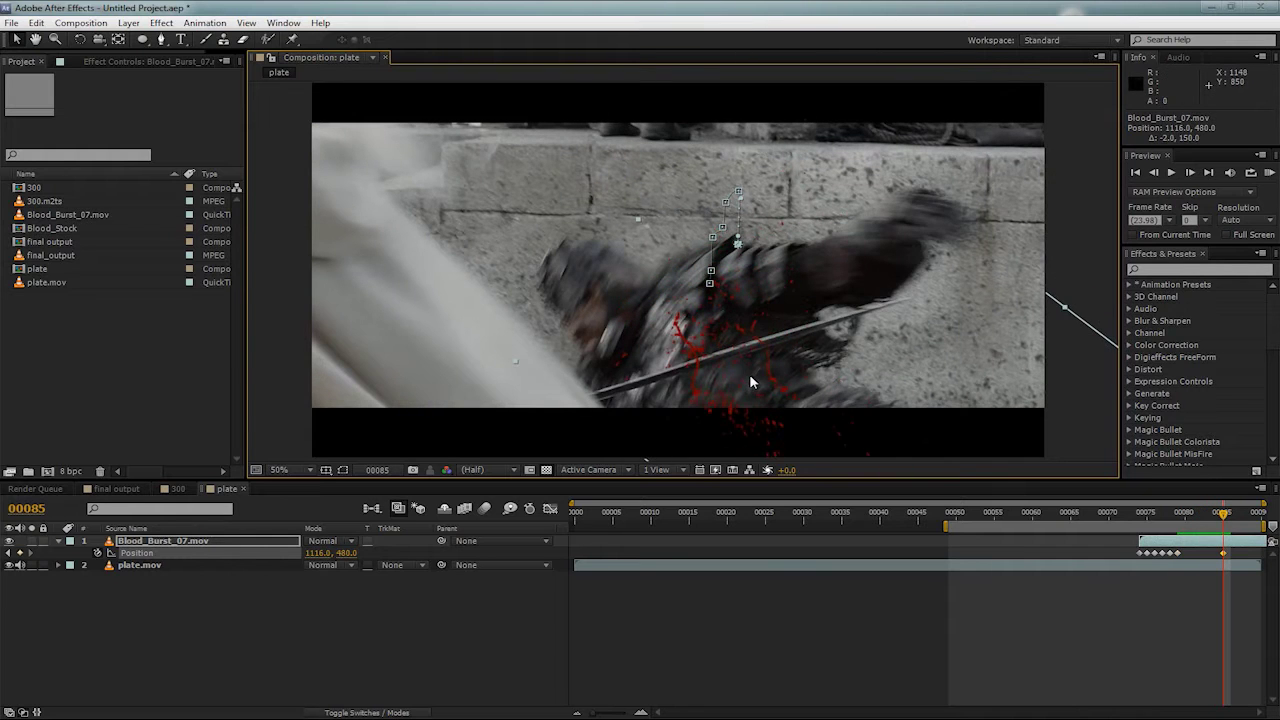
# Refine Position keyframes across frames 74–83, then RAM preview the result
pyautogui.click(1141, 519)
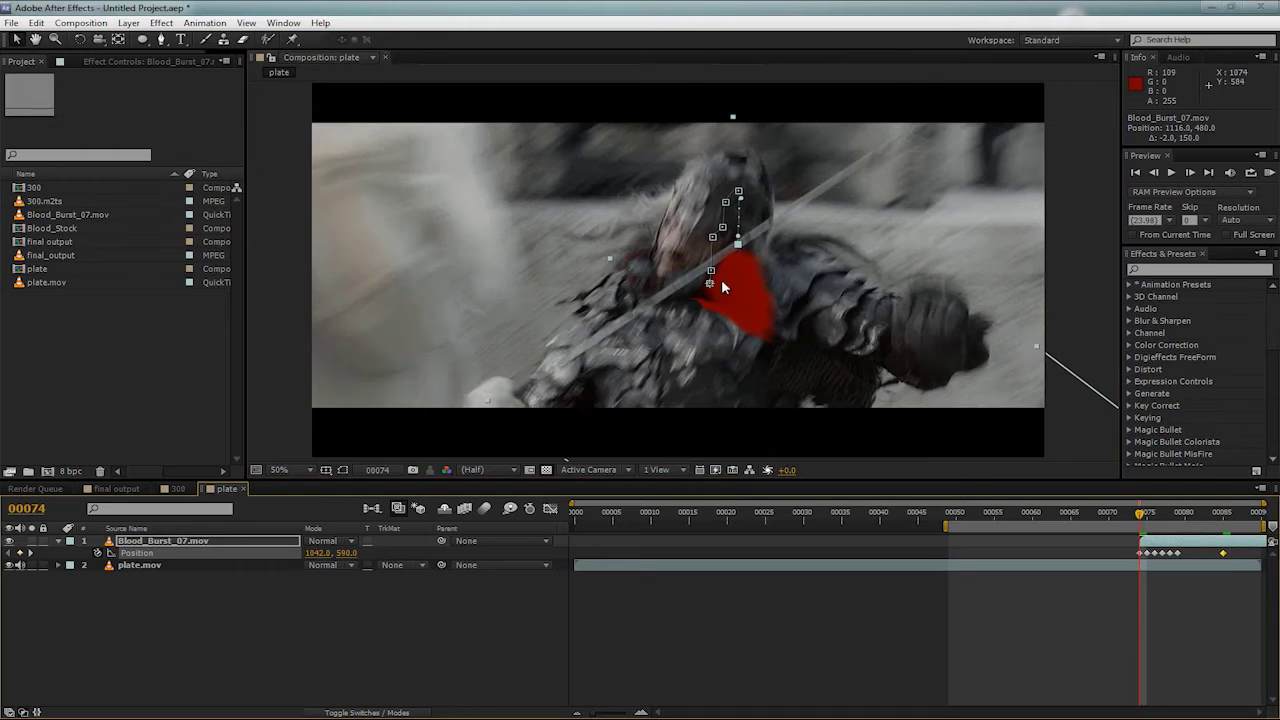
pyautogui.press('pagedown')
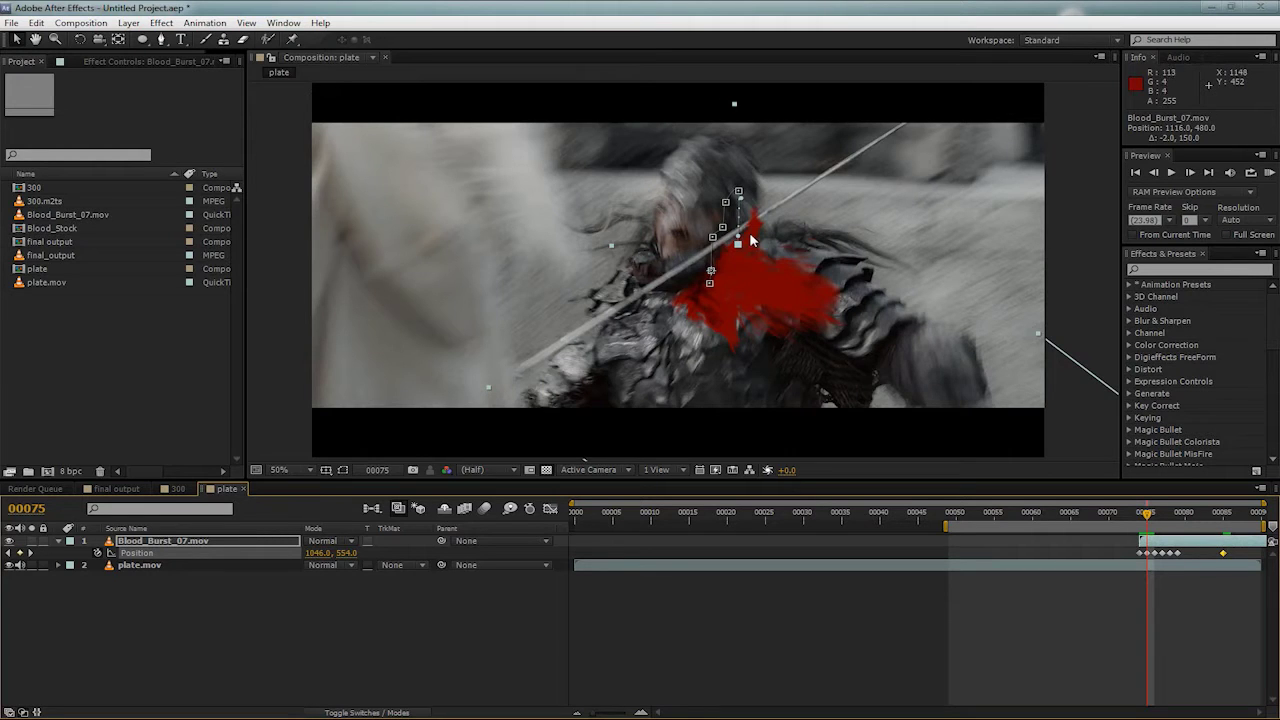
pyautogui.press('pagedown')
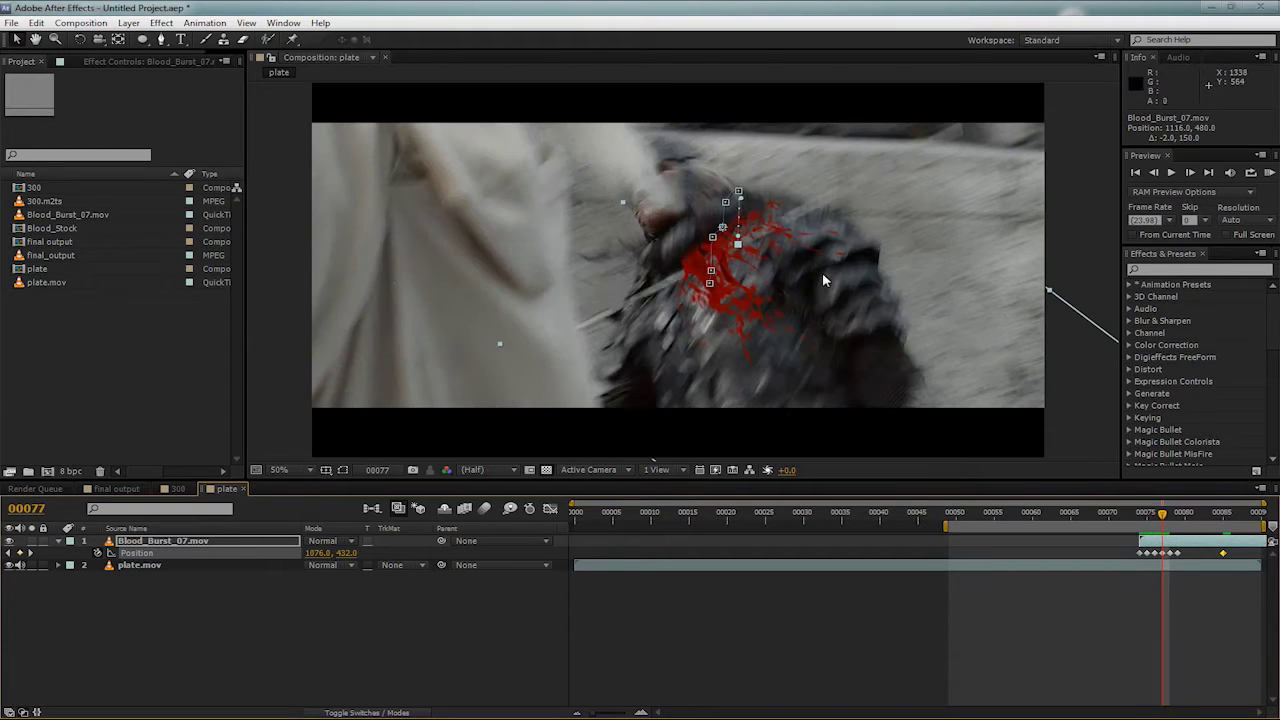
pyautogui.press('pagedown')
pyautogui.press('pagedown')
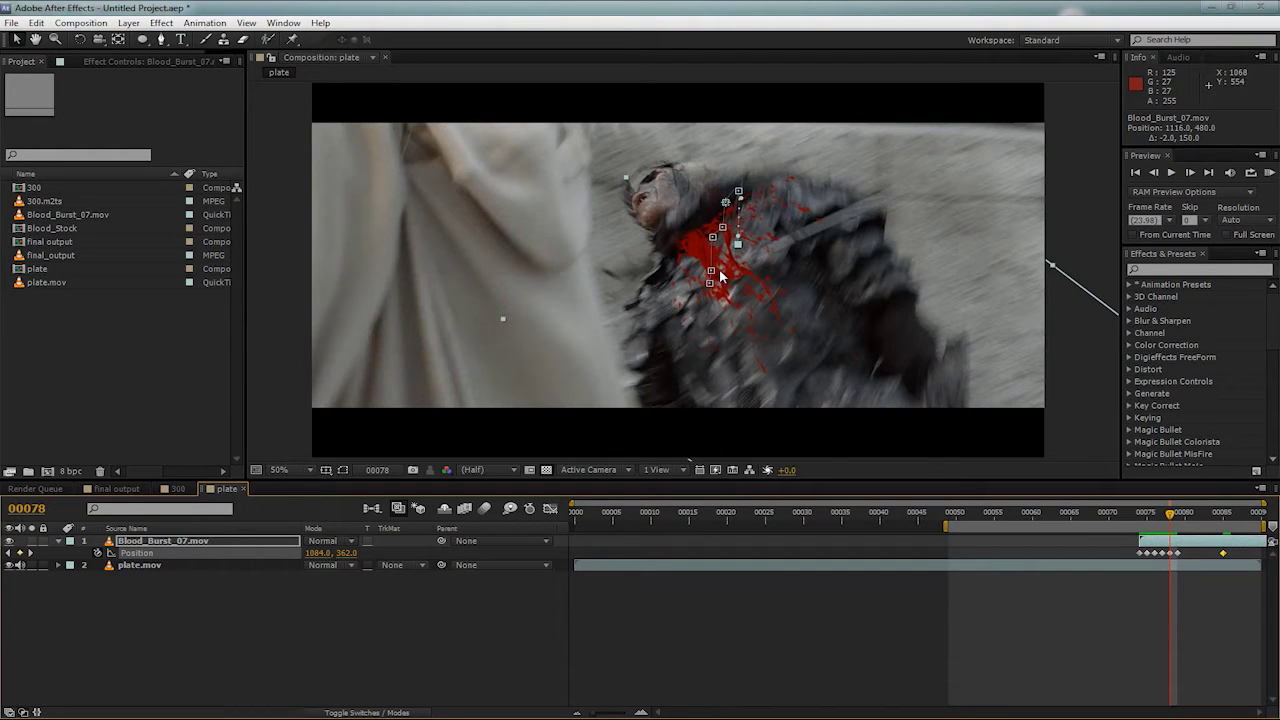
pyautogui.press('pagedown')
pyautogui.press('pagedown')
pyautogui.press('pagedown')
pyautogui.press('pagedown')
pyautogui.press('pagedown')
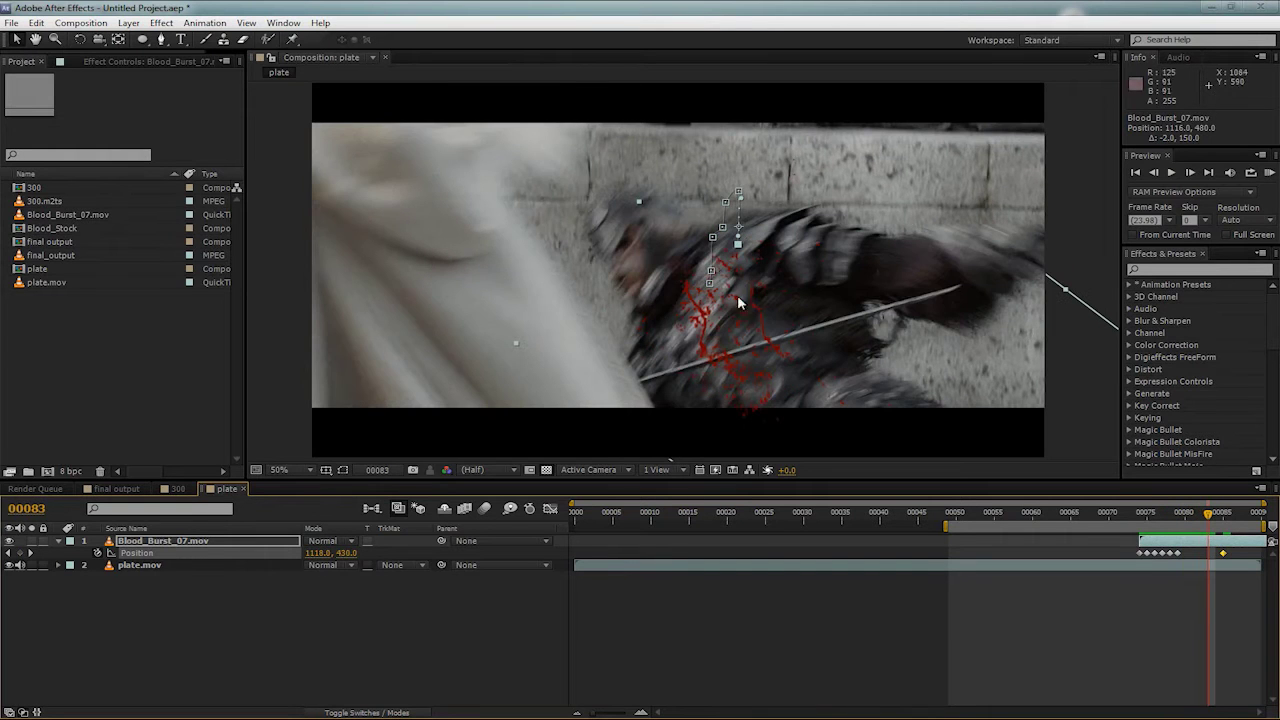
pyautogui.press('KP_0')
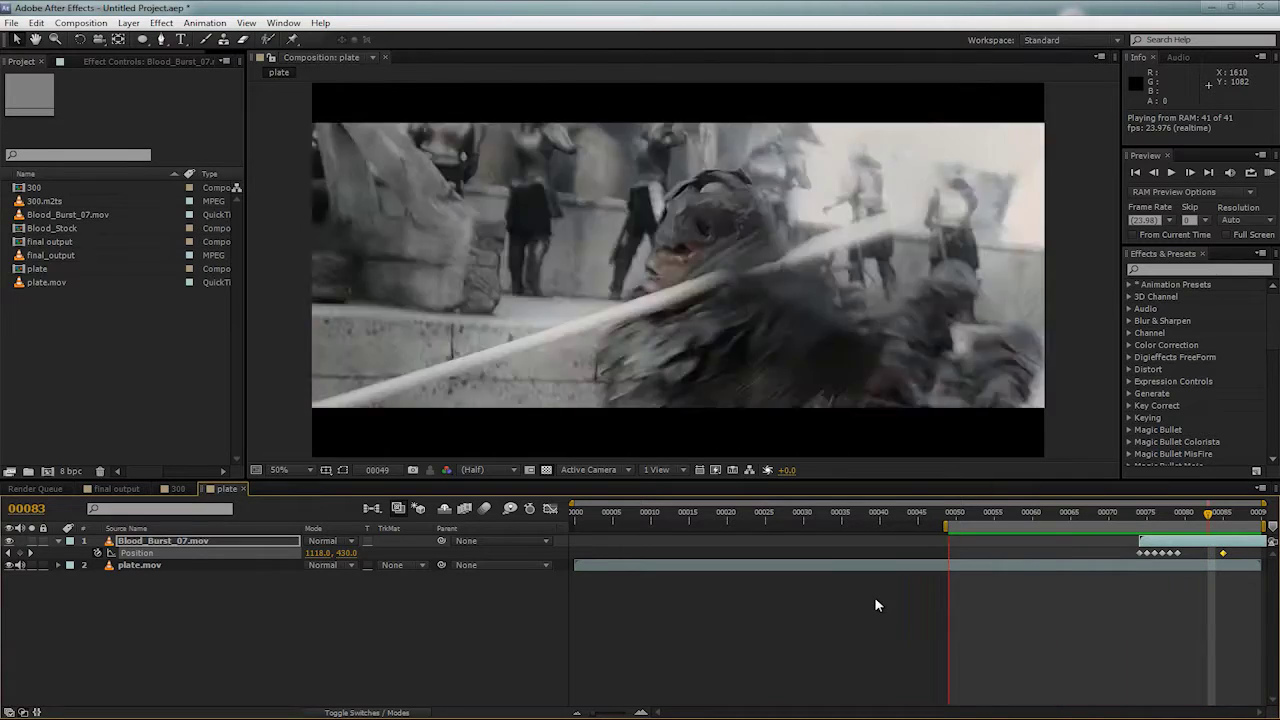
pyautogui.press('space')
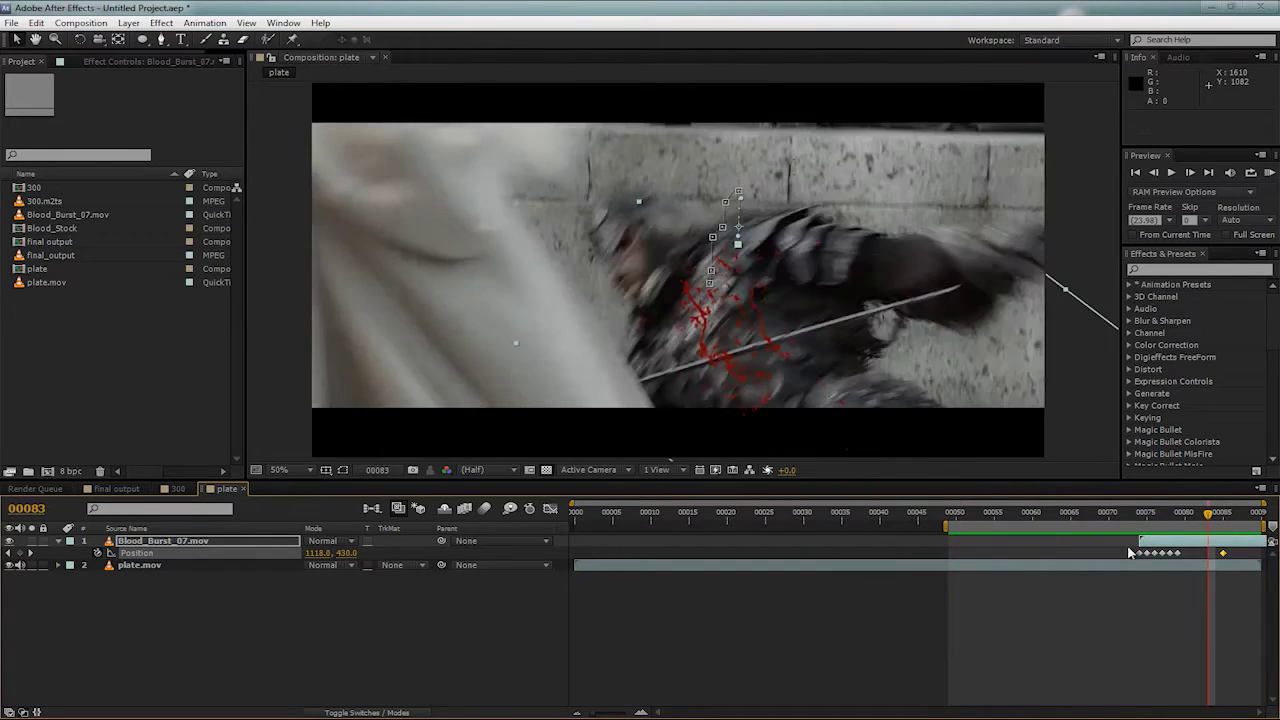
pyautogui.moveTo(1143, 521); pyautogui.dragTo(1143, 560)
# Deselect the blood burst layer and scrub later frames, returning to 00074
pyautogui.click(1091, 593)
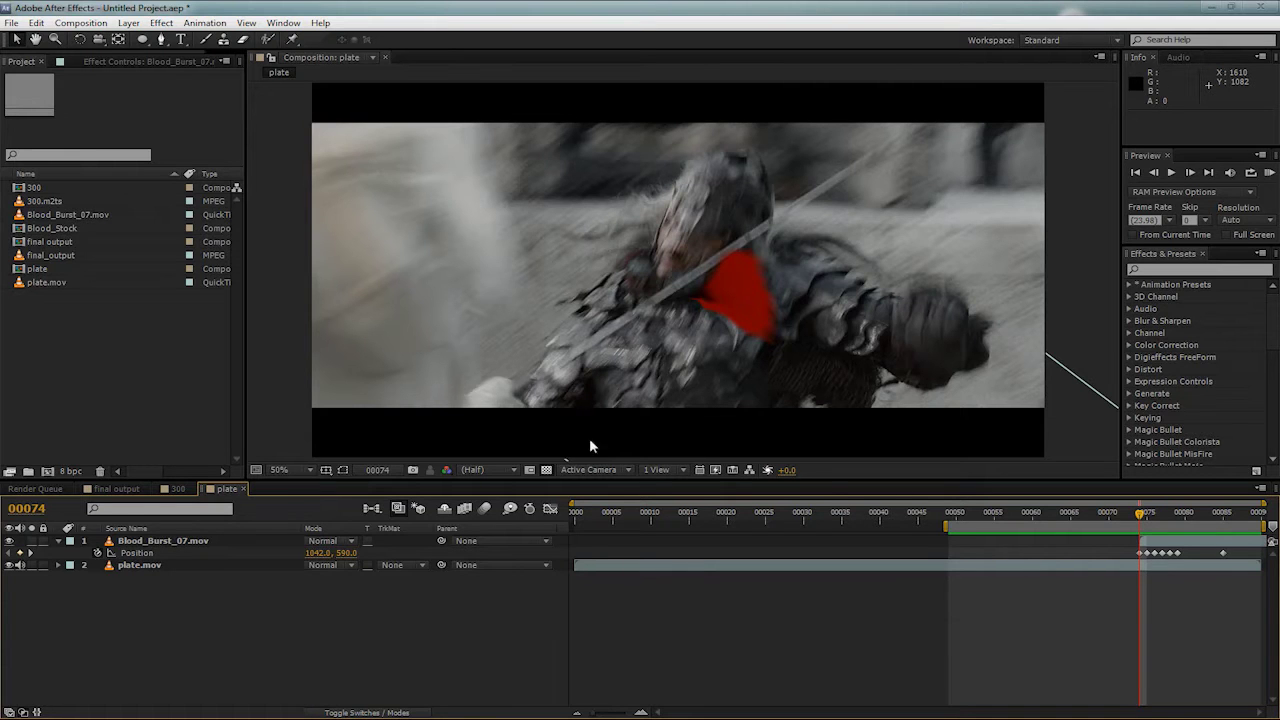
pyautogui.moveTo(1143, 520)
pyautogui.mouseDown()
pyautogui.moveTo(1177, 522)
pyautogui.moveTo(1143, 527)
pyautogui.mouseUp()
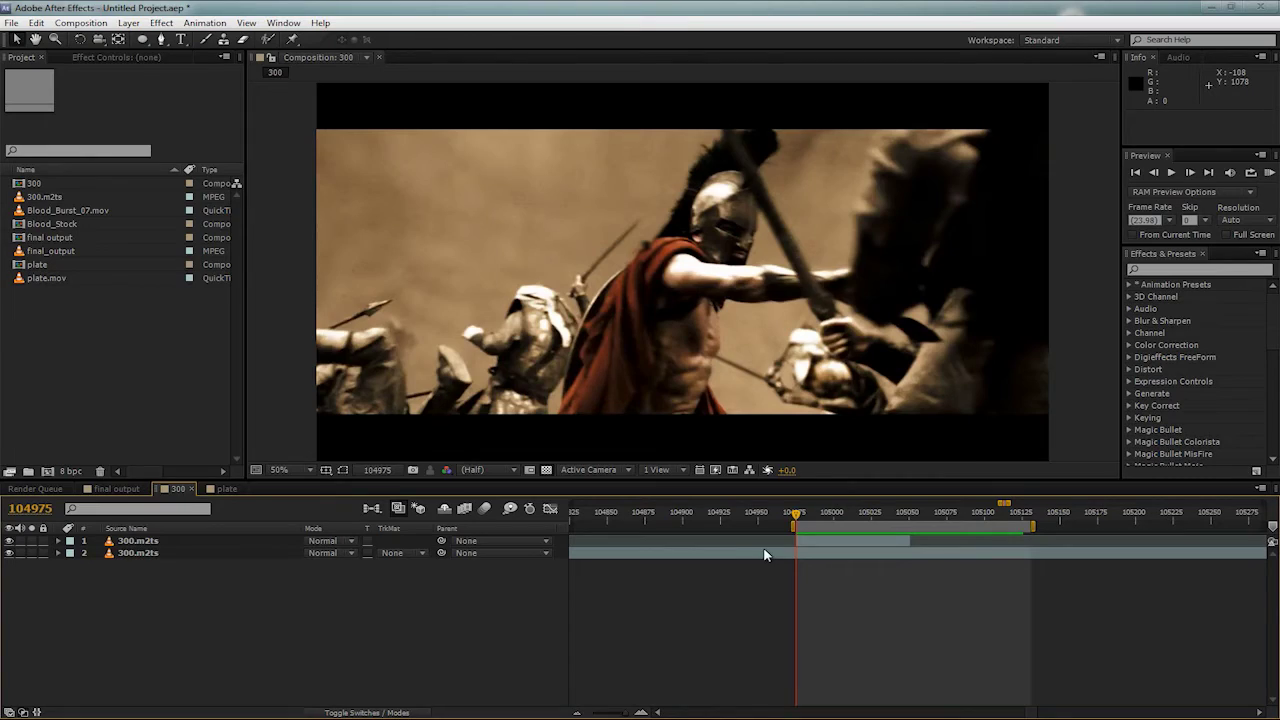
# Scrub through the 300 footage, then switch to final output at frame 00040
pyautogui.moveTo(795, 522); pyautogui.dragTo(919, 556)
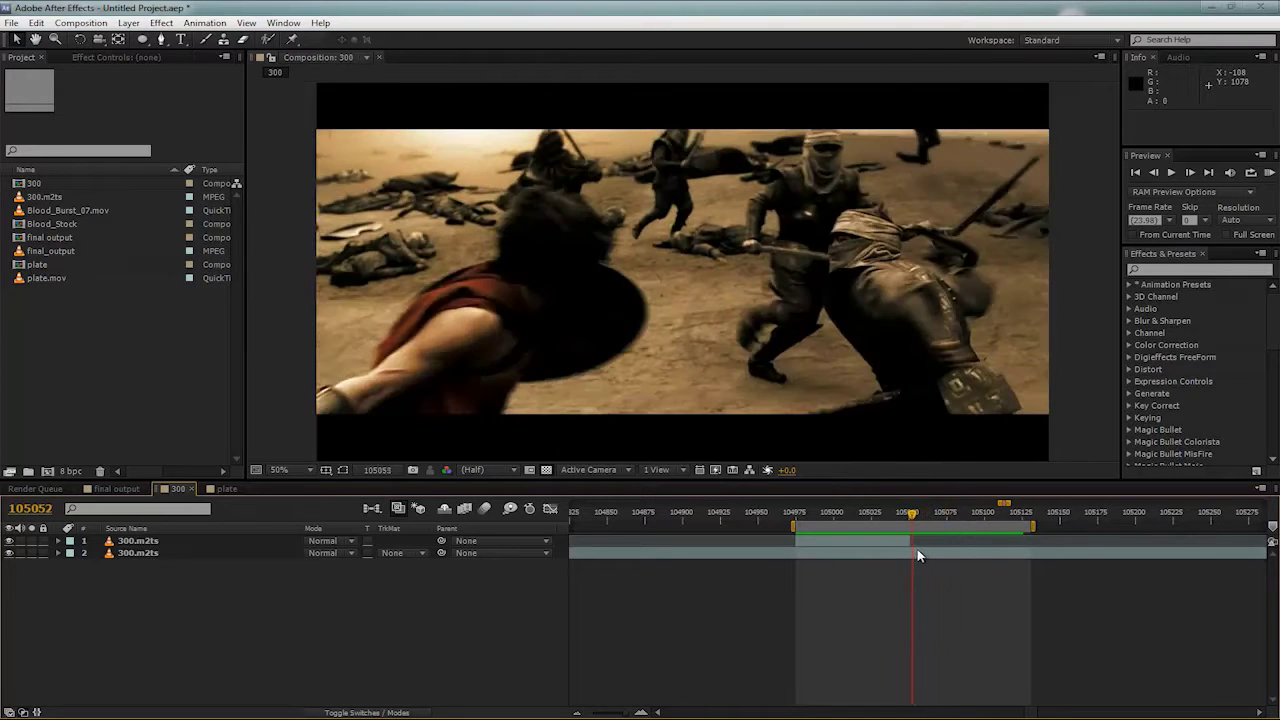
pyautogui.click(127, 491)
pyautogui.moveTo(906, 515); pyautogui.dragTo(1248, 564)
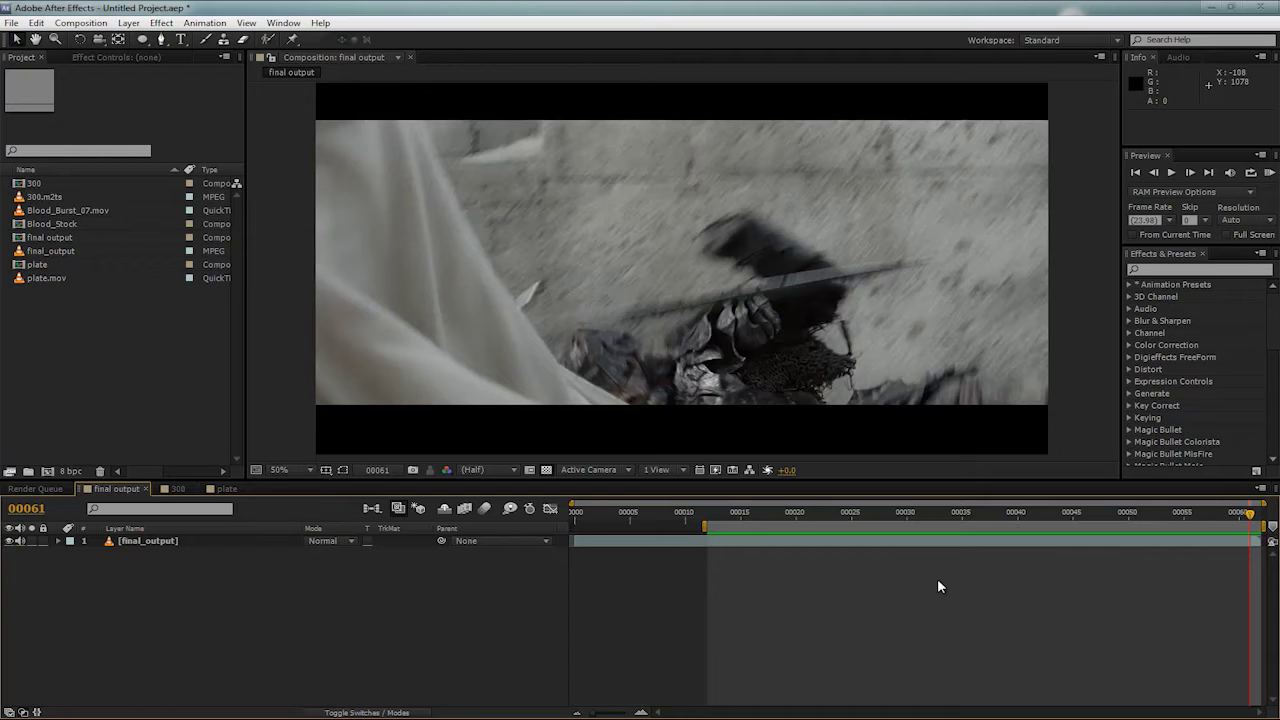
# Hide Blood_Burst_07.mov in the plate comp and review plate.mov from frame 74 to 89
pyautogui.click(225, 489)
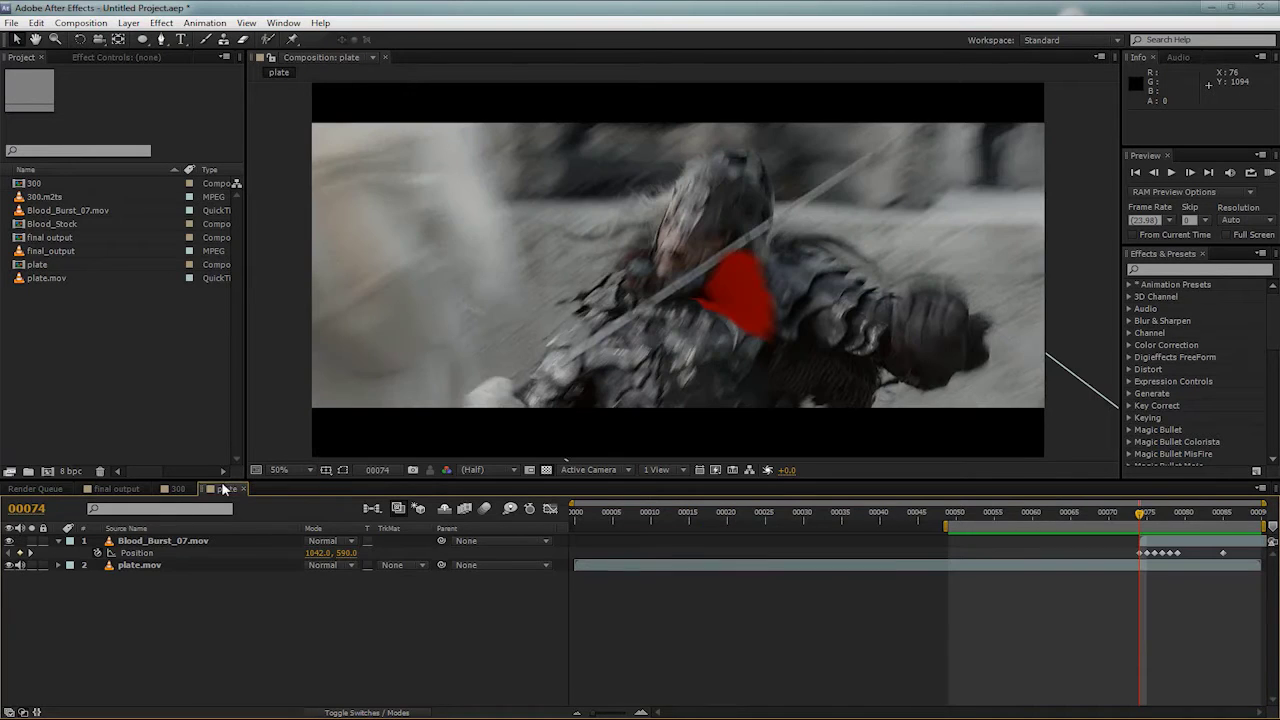
pyautogui.click(10, 540)
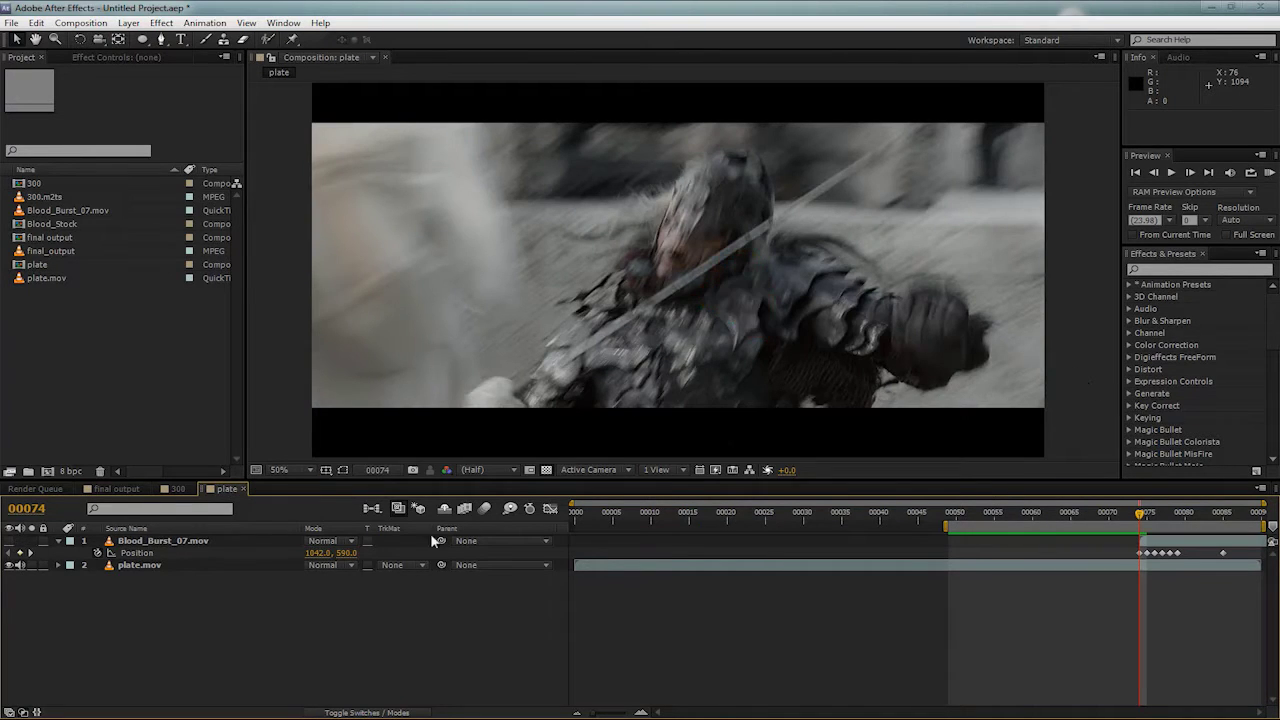
pyautogui.moveTo(1022, 516); pyautogui.dragTo(1138, 558)
pyautogui.moveTo(1140, 518)
pyautogui.mouseDown()
pyautogui.moveTo(1266, 522)
pyautogui.moveTo(1138, 527)
pyautogui.mouseUp()
# Delete the Blood_Burst_07.mov layer and create a new Red Solid 1 layer
pyautogui.click(160, 541)
pyautogui.press('Delete')
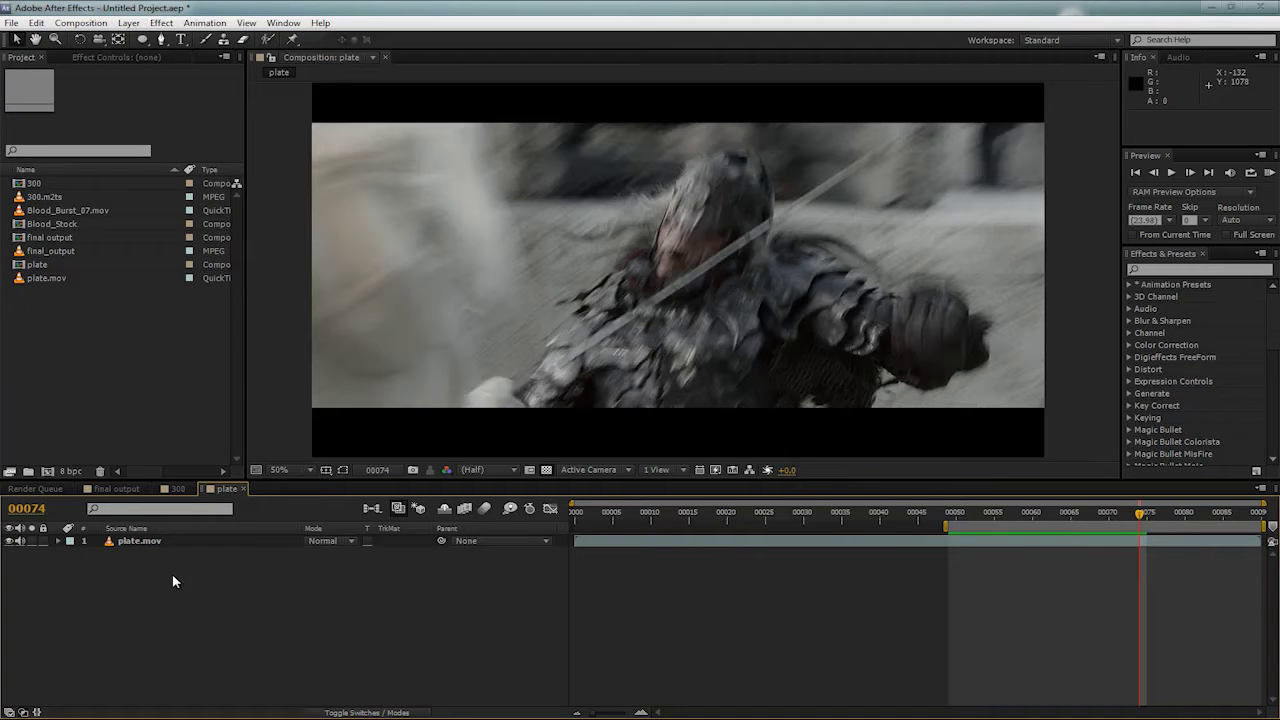
pyautogui.hotkey('ctrl', 'y')
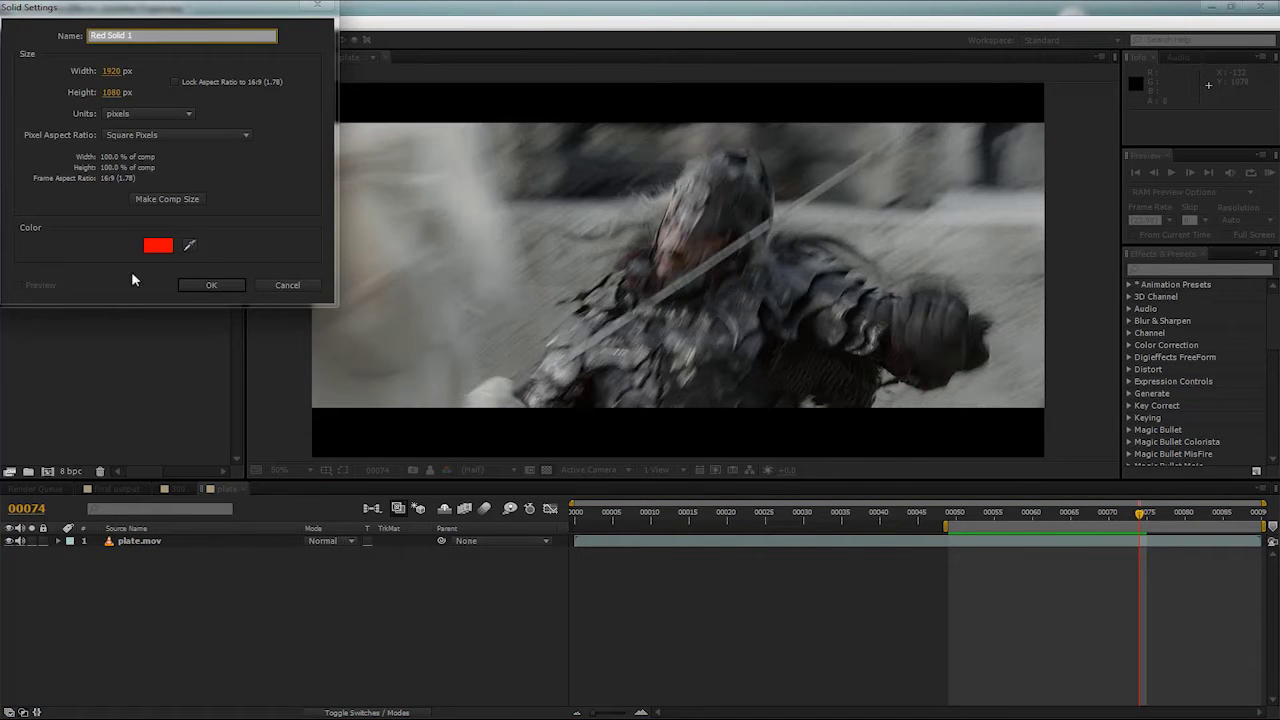
pyautogui.press('Return')
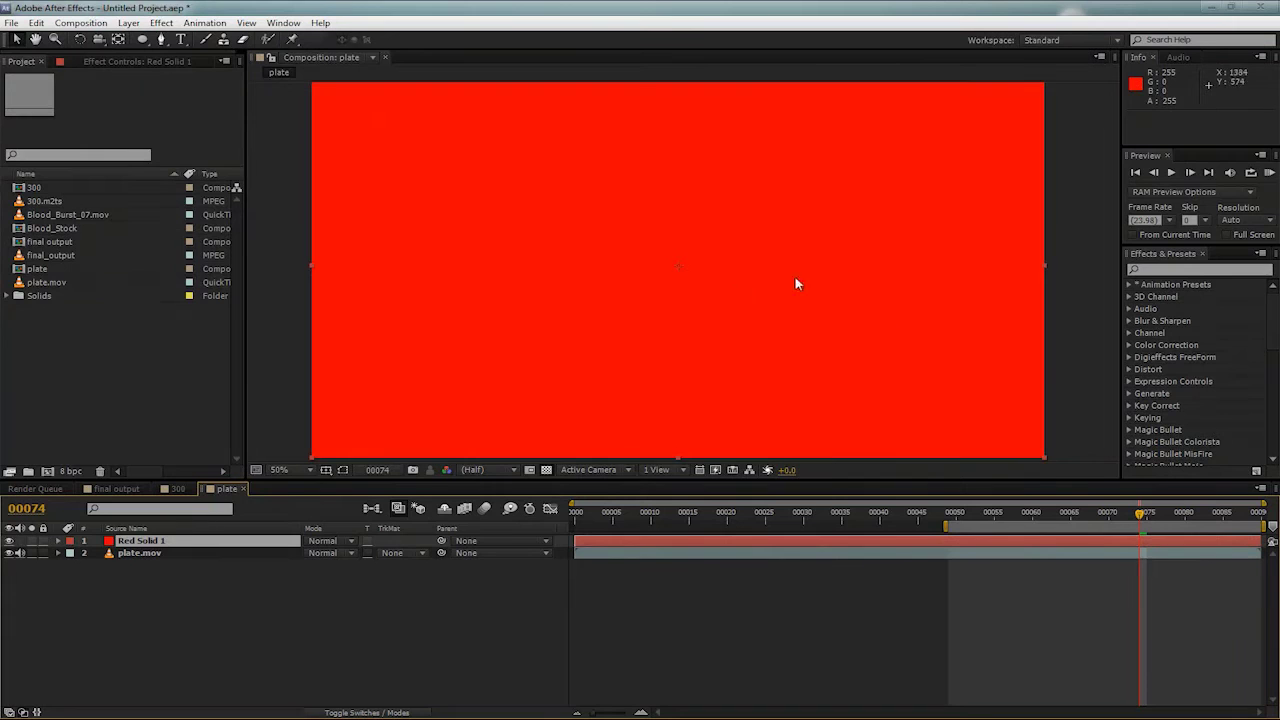
# Apply CC Mr. Mercury to Red Solid 1 after searching effects for 'cc m'
pyautogui.click(1150, 271)
pyautogui.write('cc')
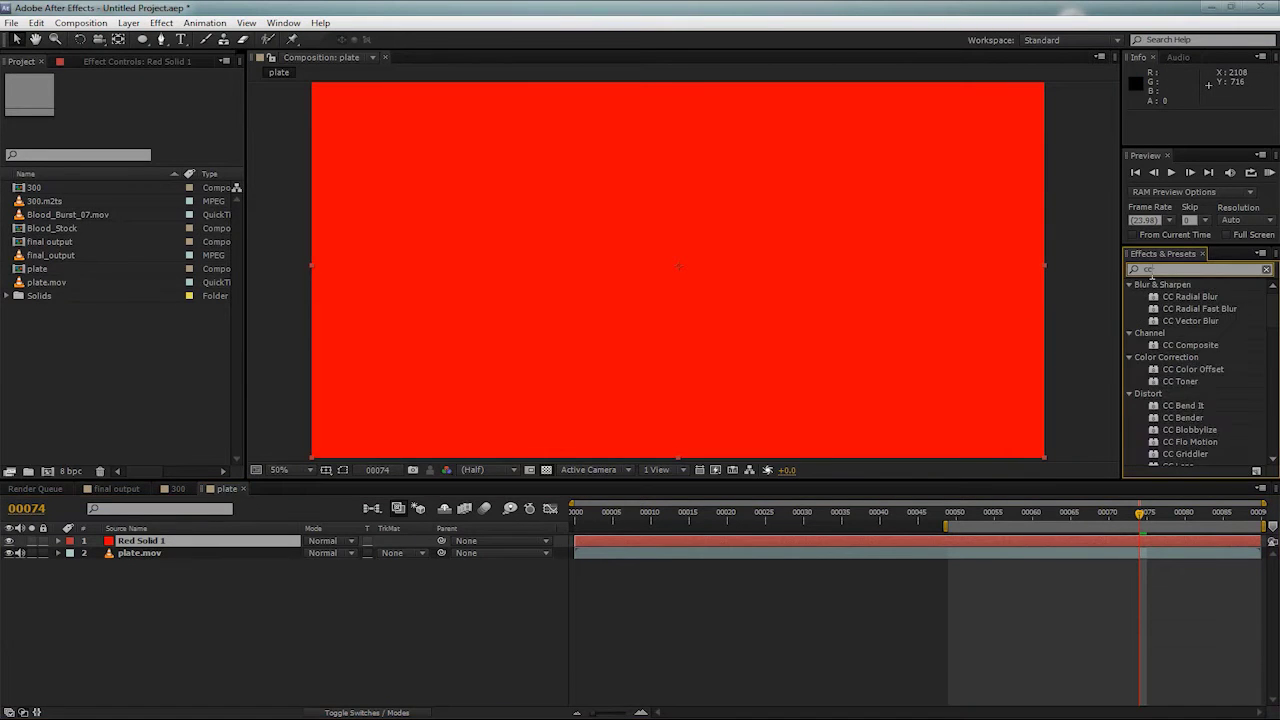
pyautogui.write(' mr')
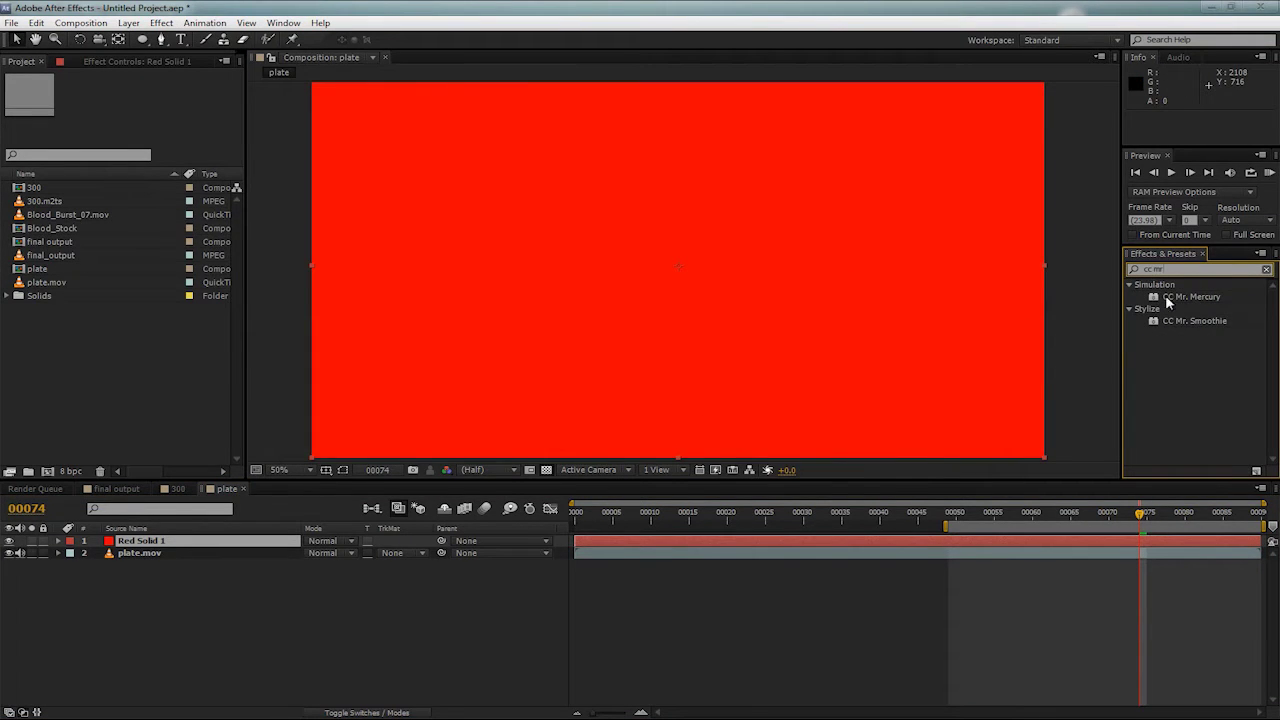
pyautogui.moveTo(1190, 297); pyautogui.dragTo(1140, 543)
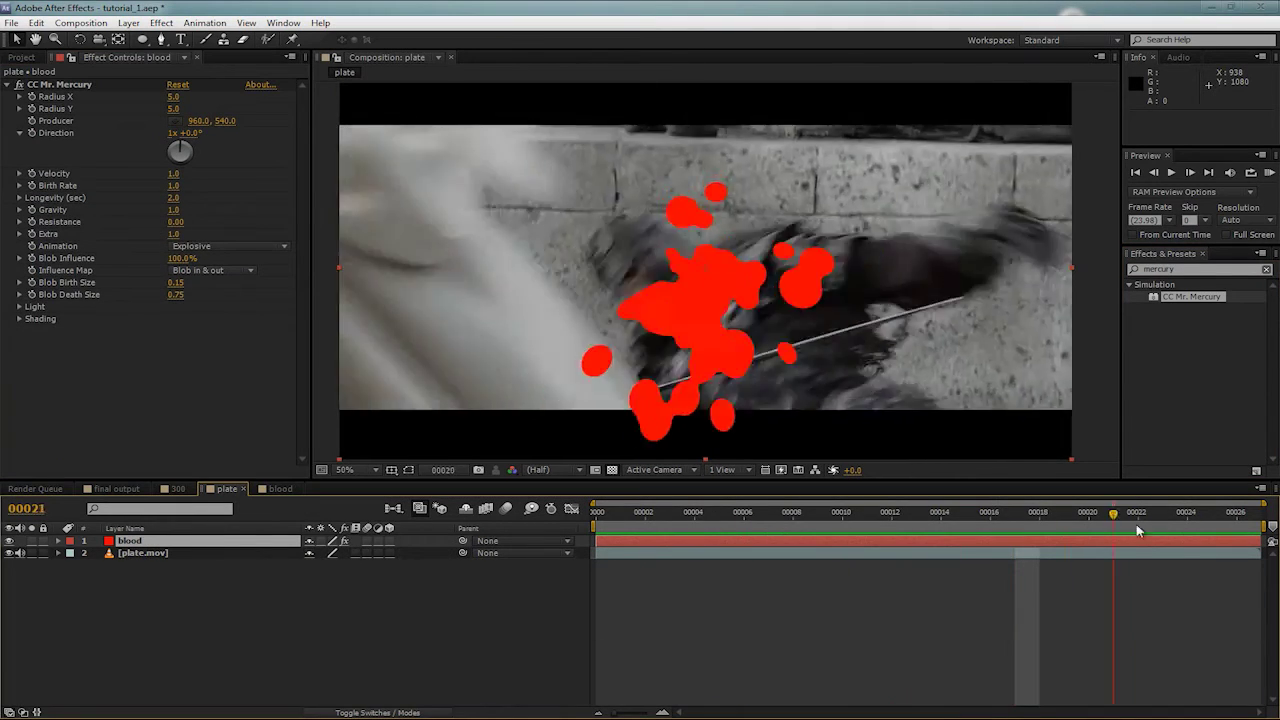
# Set Blob Birth Size to 0.02 and Blob Death Size to 0.06, previewing the droplets
pyautogui.moveTo(818, 530); pyautogui.dragTo(1187, 513)
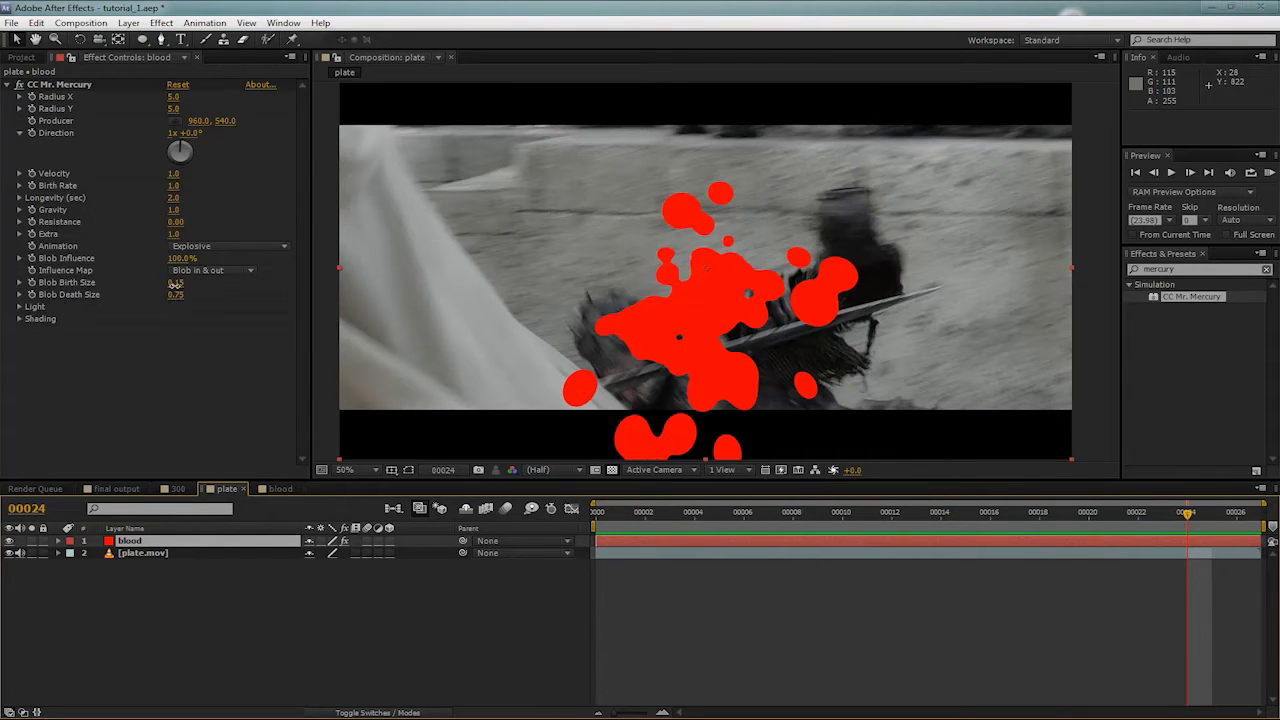
pyautogui.moveTo(175, 283); pyautogui.dragTo(86, 285)
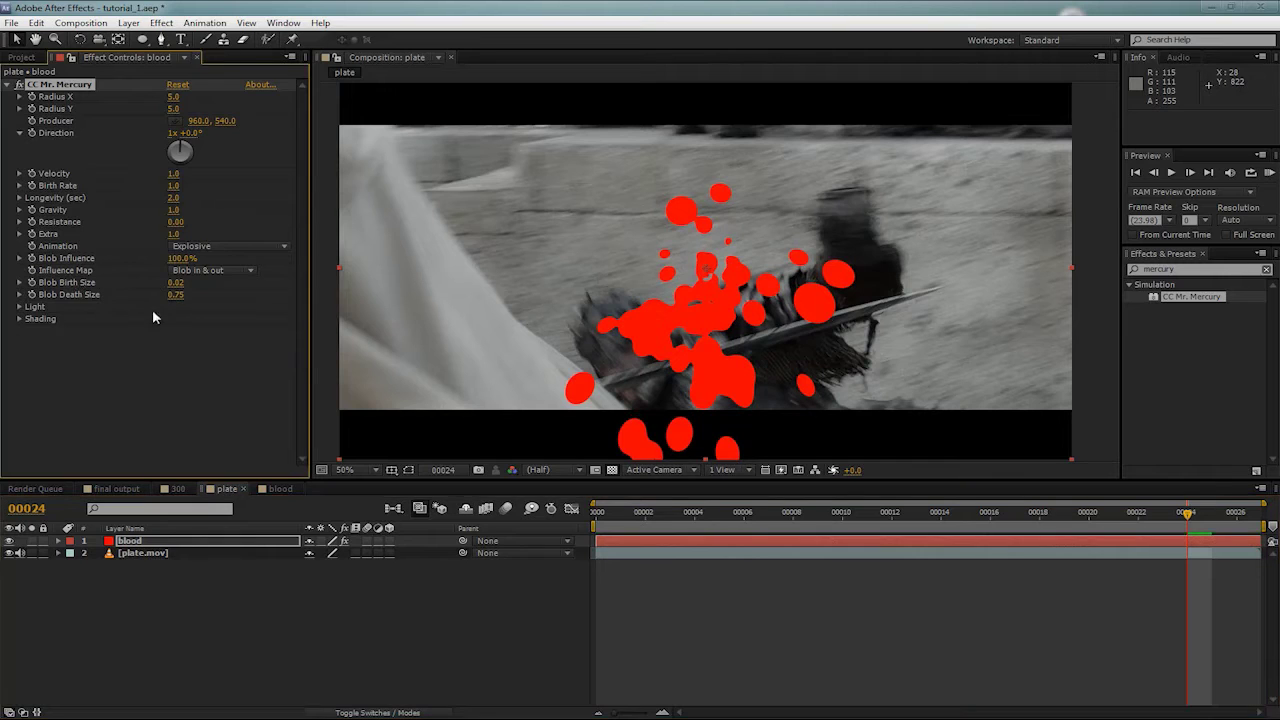
pyautogui.moveTo(175, 295); pyautogui.dragTo(0, 300)
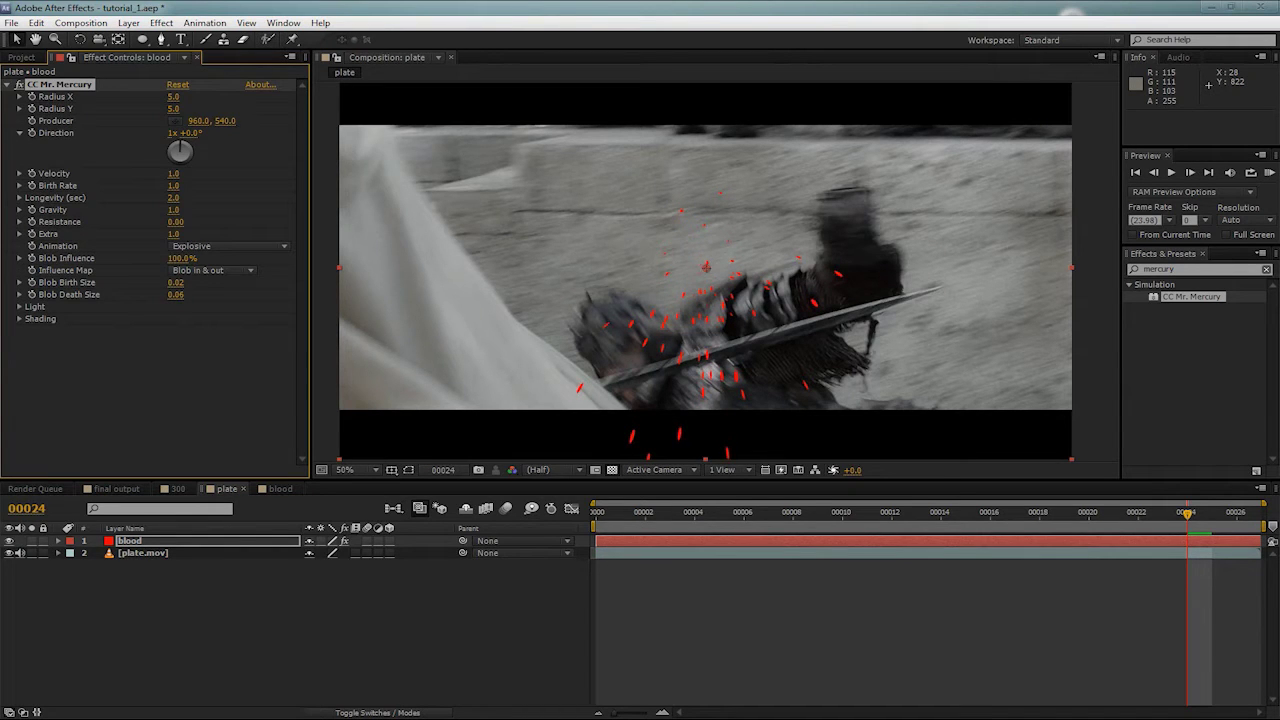
pyautogui.moveTo(600, 515); pyautogui.dragTo(845, 543)
# At frame 8, move the Producer emitter onto the orc's neck
pyautogui.press('pagedown')
pyautogui.press('pageup')
pyautogui.press('pageup')
pyautogui.press('pageup')
pyautogui.press('pageup')
pyautogui.press('pageup')
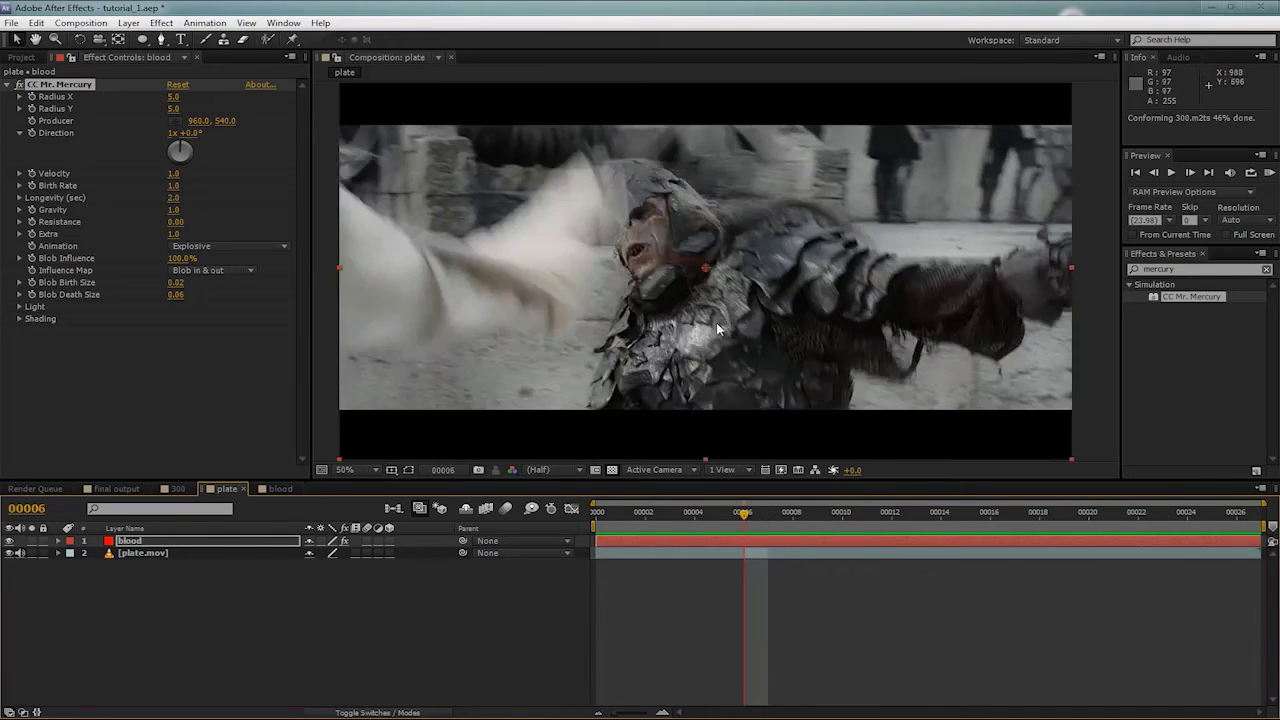
pyautogui.press('pagedown')
pyautogui.press('pagedown')
pyautogui.moveTo(706, 268); pyautogui.dragTo(801, 286)
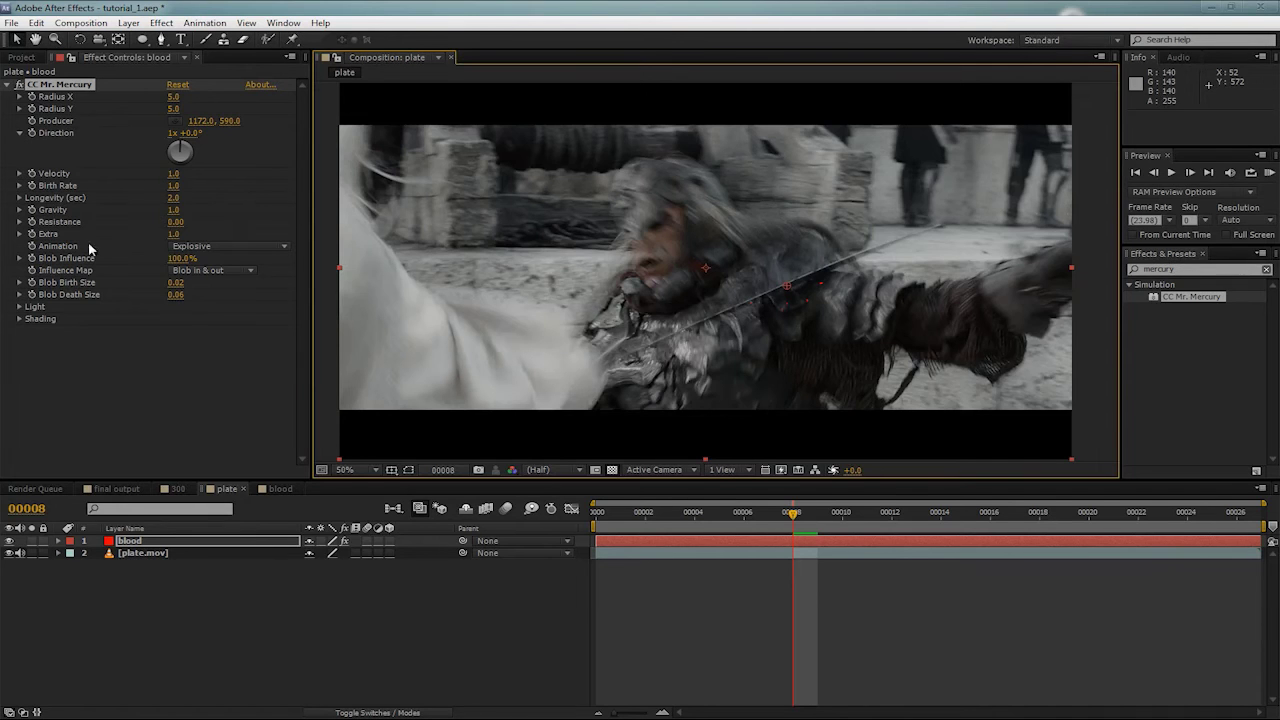
# Keyframe Birth Rate at 0 on frame 5 and 20 on frame 6
pyautogui.click(40, 192)
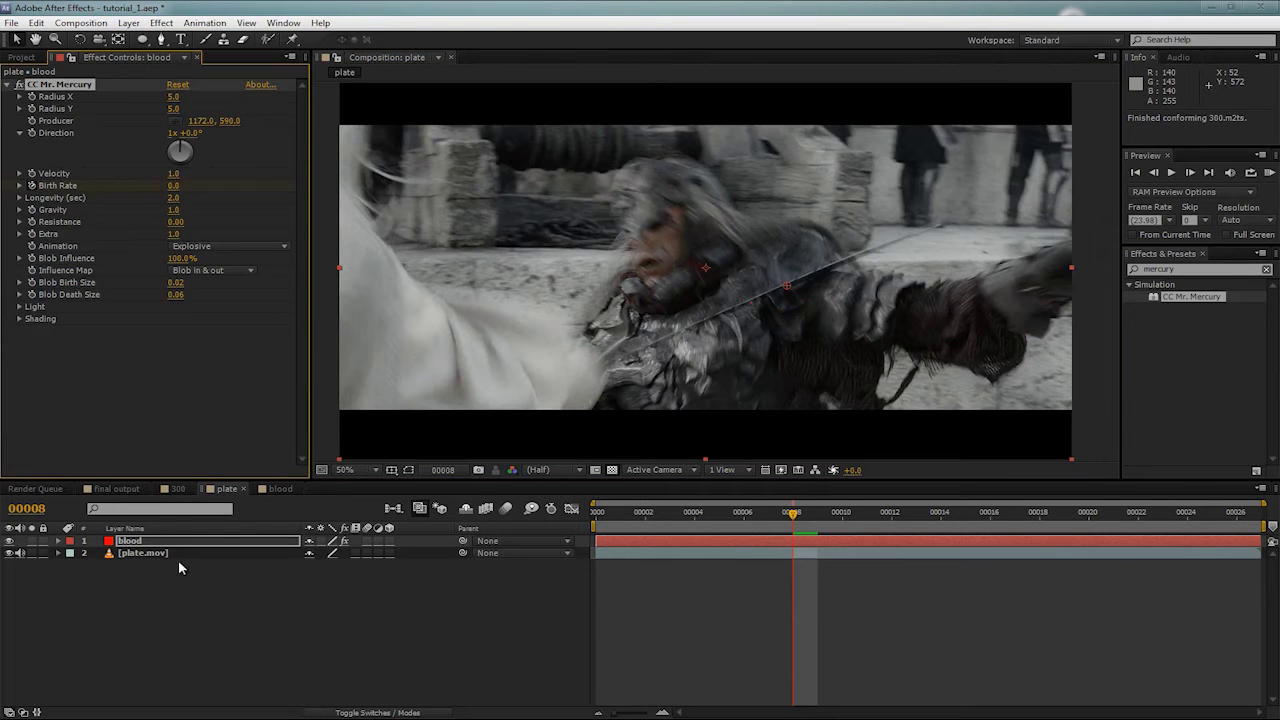
pyautogui.press('u')
pyautogui.moveTo(789, 566); pyautogui.dragTo(715, 567)
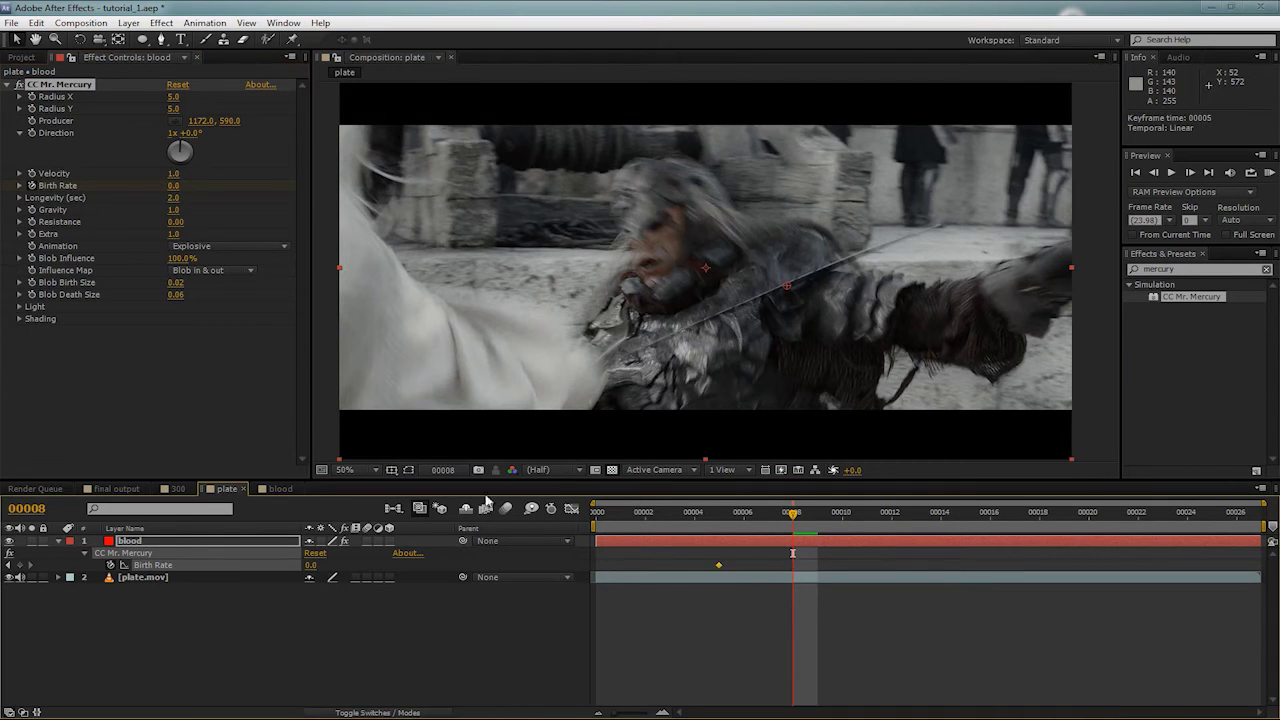
pyautogui.write('20')
pyautogui.press('Return')
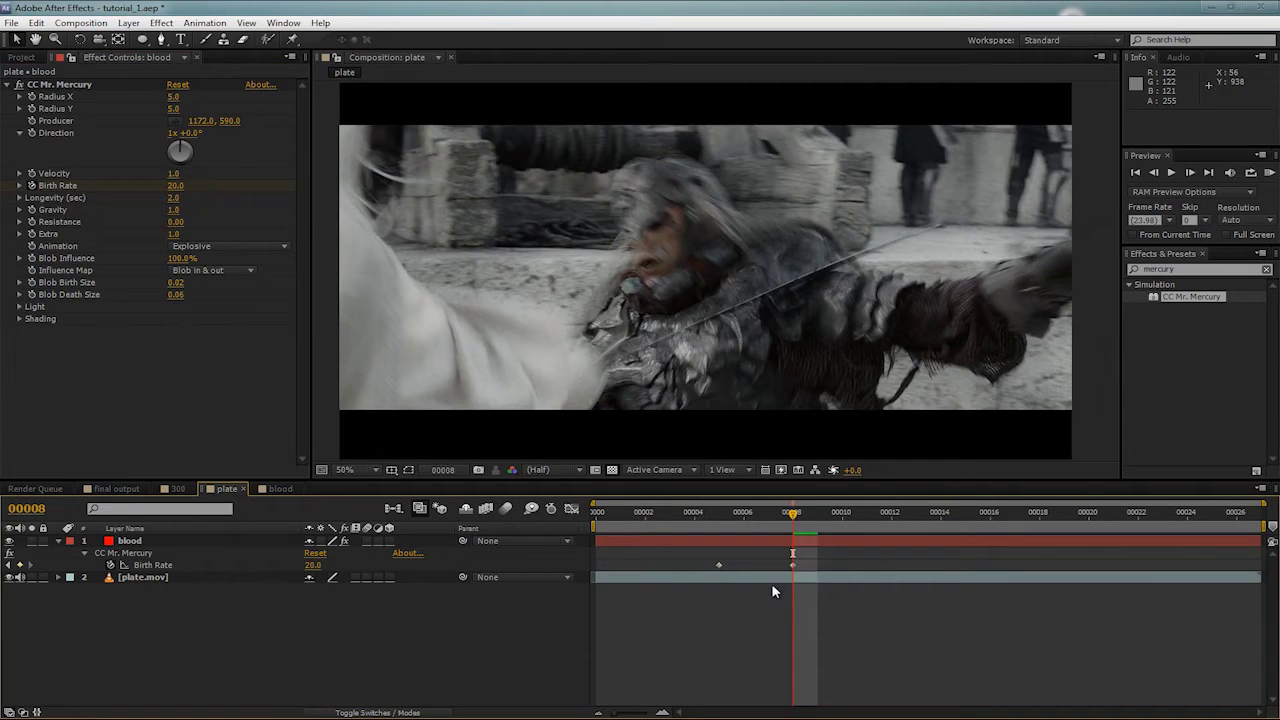
pyautogui.moveTo(793, 567); pyautogui.dragTo(695, 572)
# Trim the blood layer's in-point to frame 8 and scrub forward to frame 19
pyautogui.click(698, 602)
pyautogui.click(770, 537)
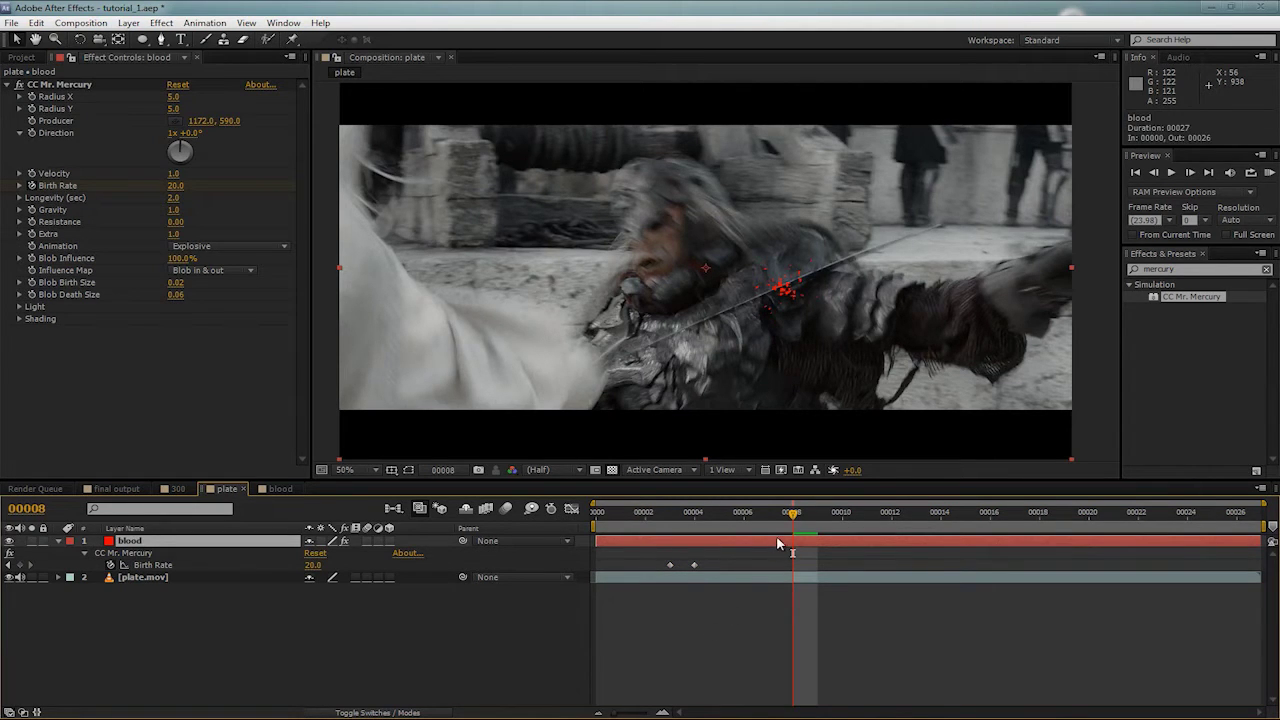
pyautogui.hotkey('alt', '[')
pyautogui.press('pageup')
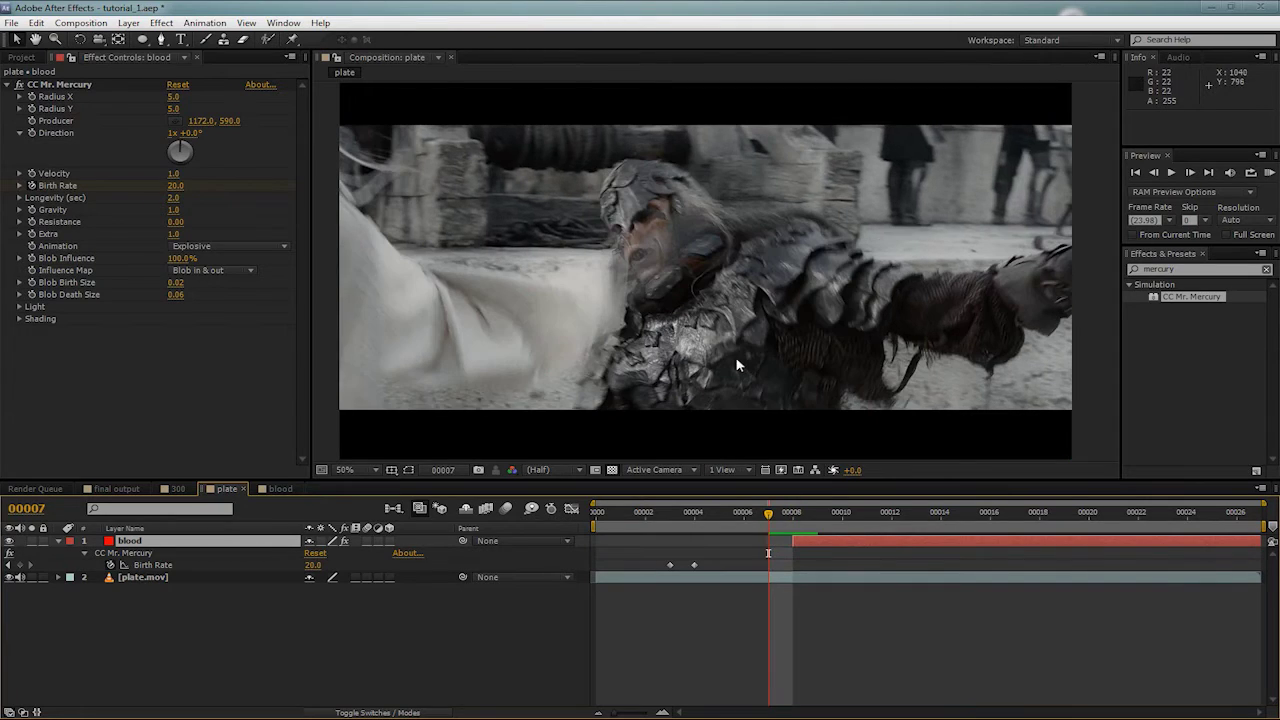
pyautogui.moveTo(776, 517)
pyautogui.mouseDown()
pyautogui.moveTo(1218, 514)
pyautogui.moveTo(820, 527)
pyautogui.moveTo(1186, 512)
pyautogui.moveTo(866, 512)
pyautogui.mouseUp()
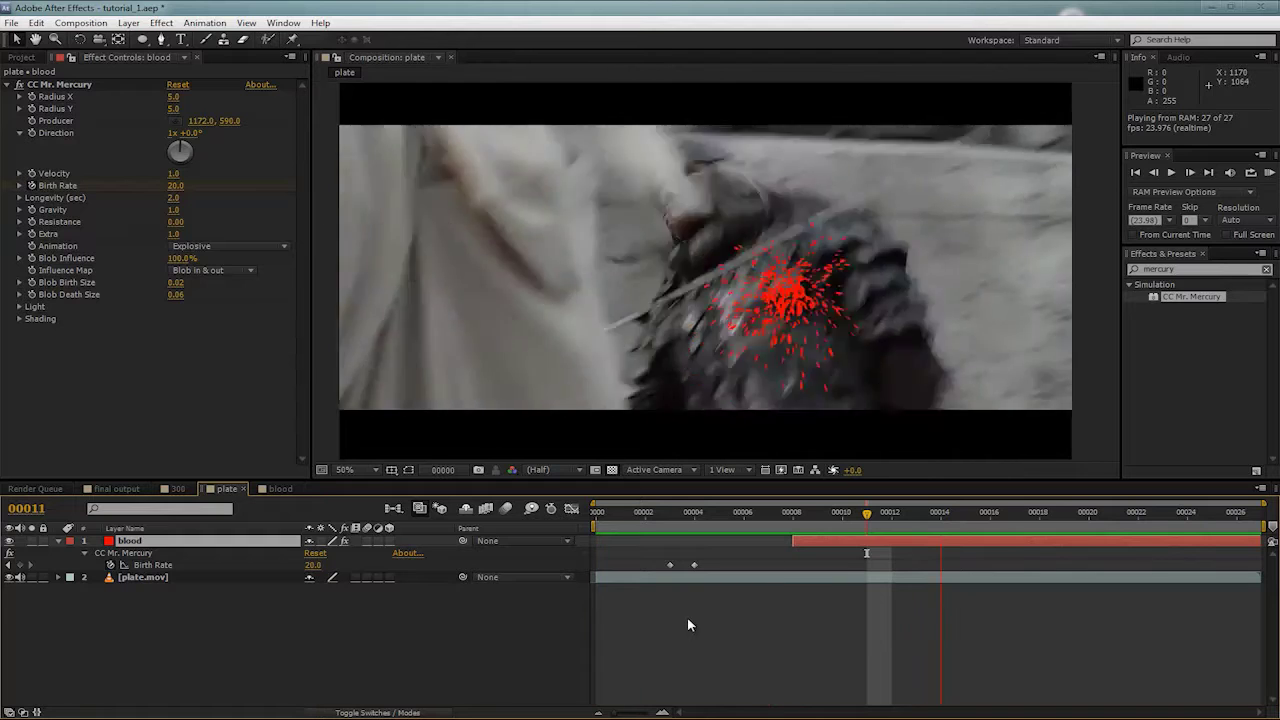
pyautogui.click(1063, 512)
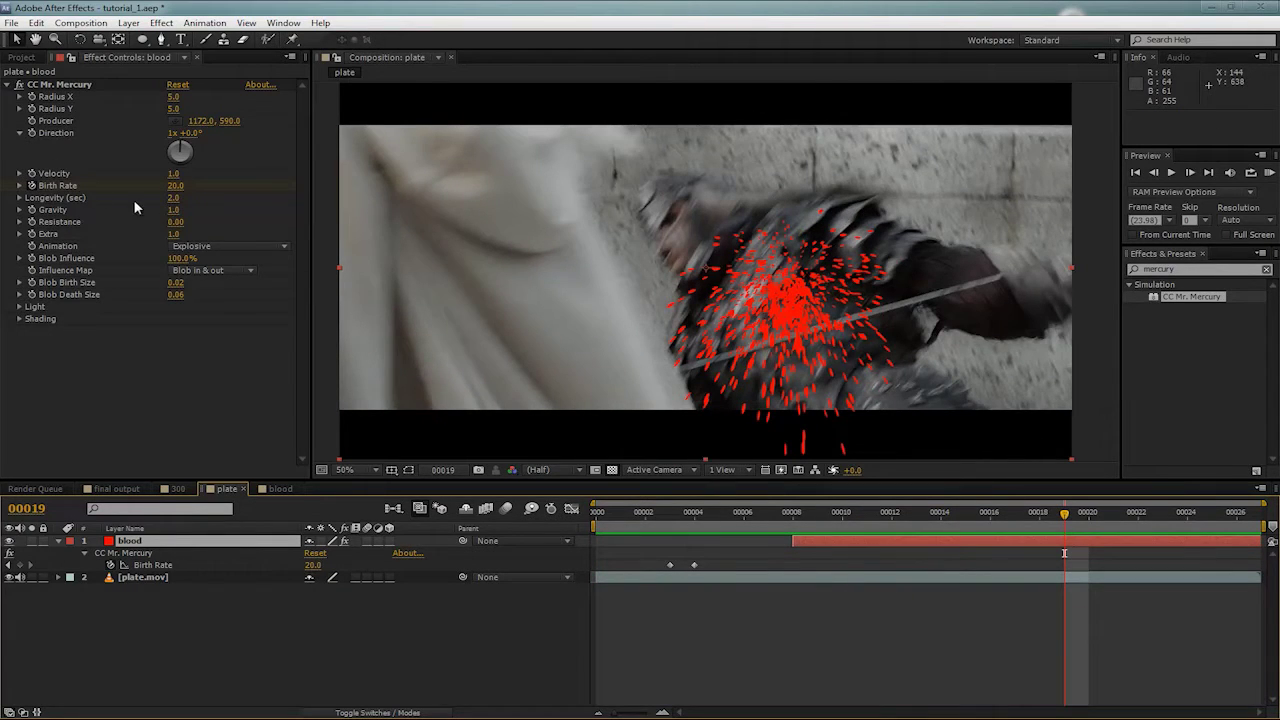
# Set Gravity to 9 and preview the downward-falling spray
pyautogui.click(173, 209)
pyautogui.write('9')
pyautogui.press('Return')
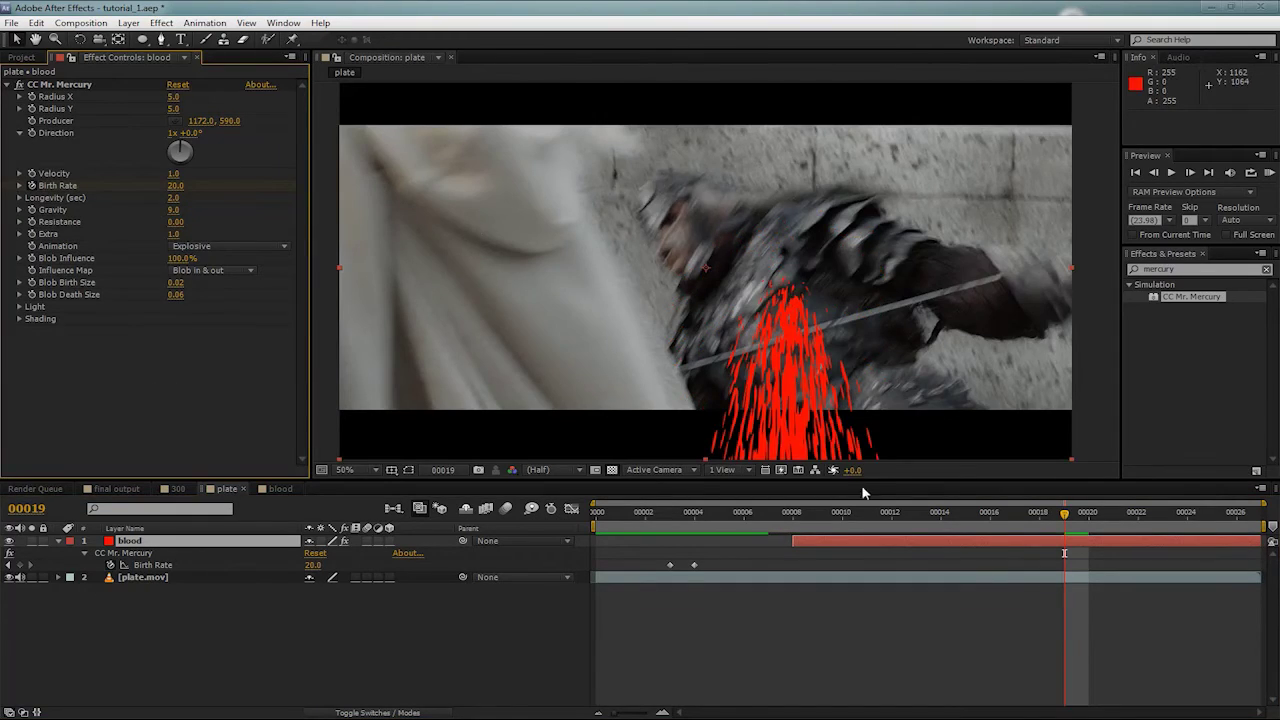
pyautogui.press('space')
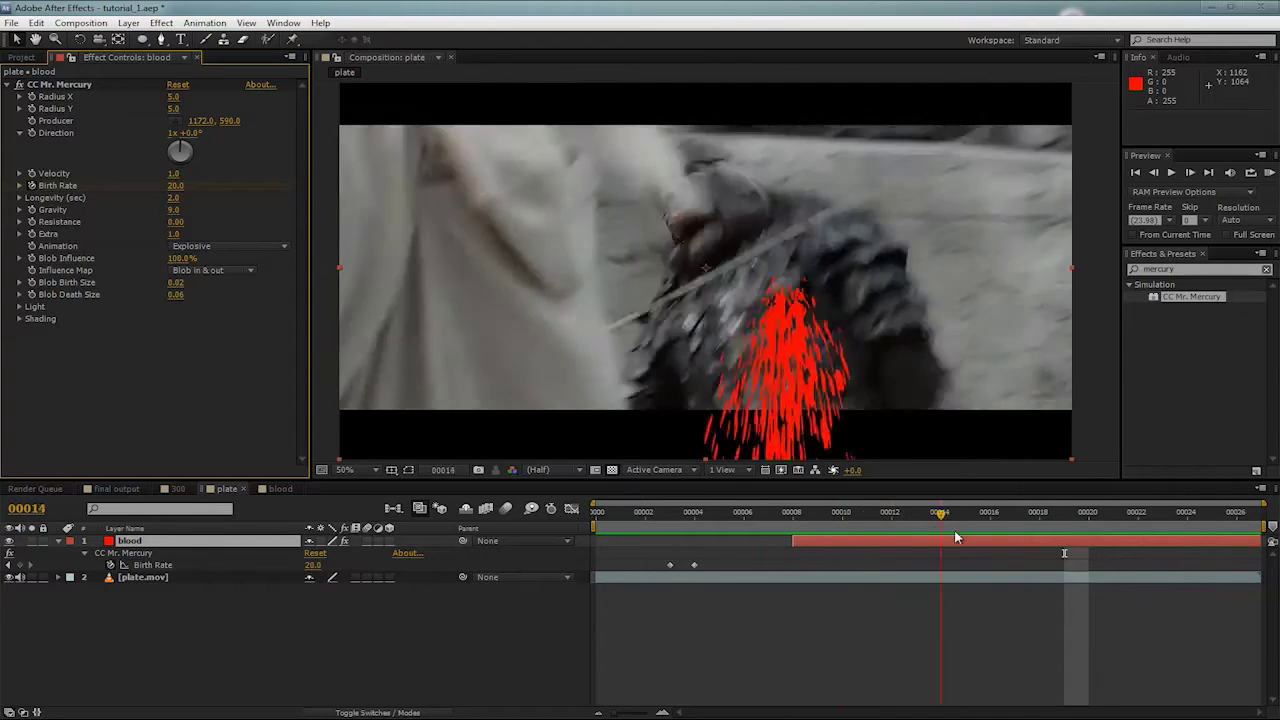
# At frame 9, shift the blood emitter around and settle it back on the neck wound
pyautogui.press('space')
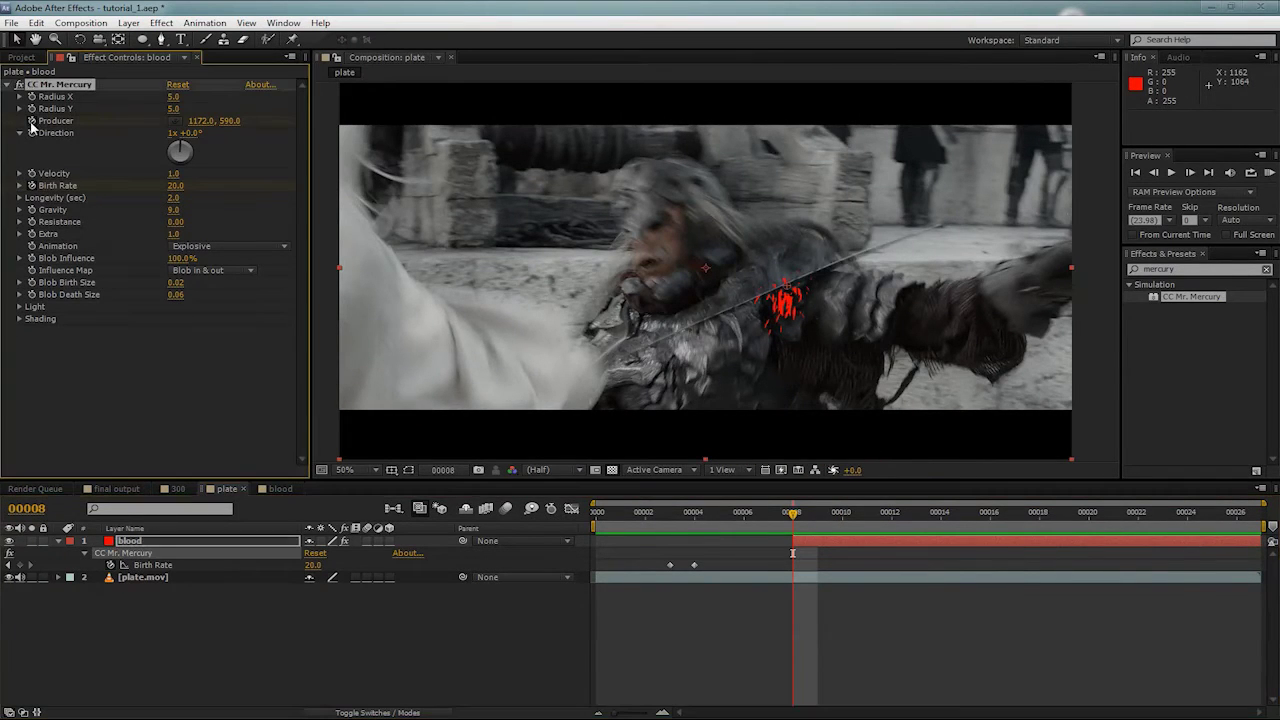
pyautogui.click(757, 300)
pyautogui.press('pagedown')
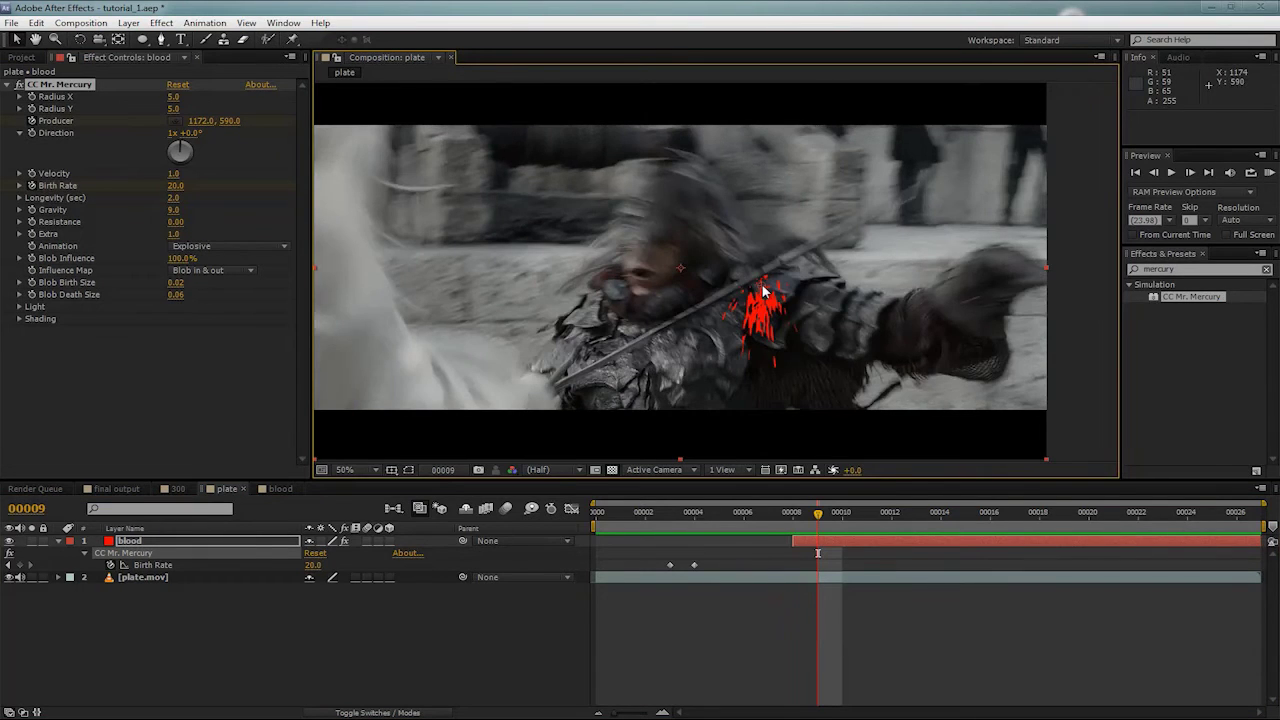
pyautogui.moveTo(763, 290); pyautogui.dragTo(738, 292)
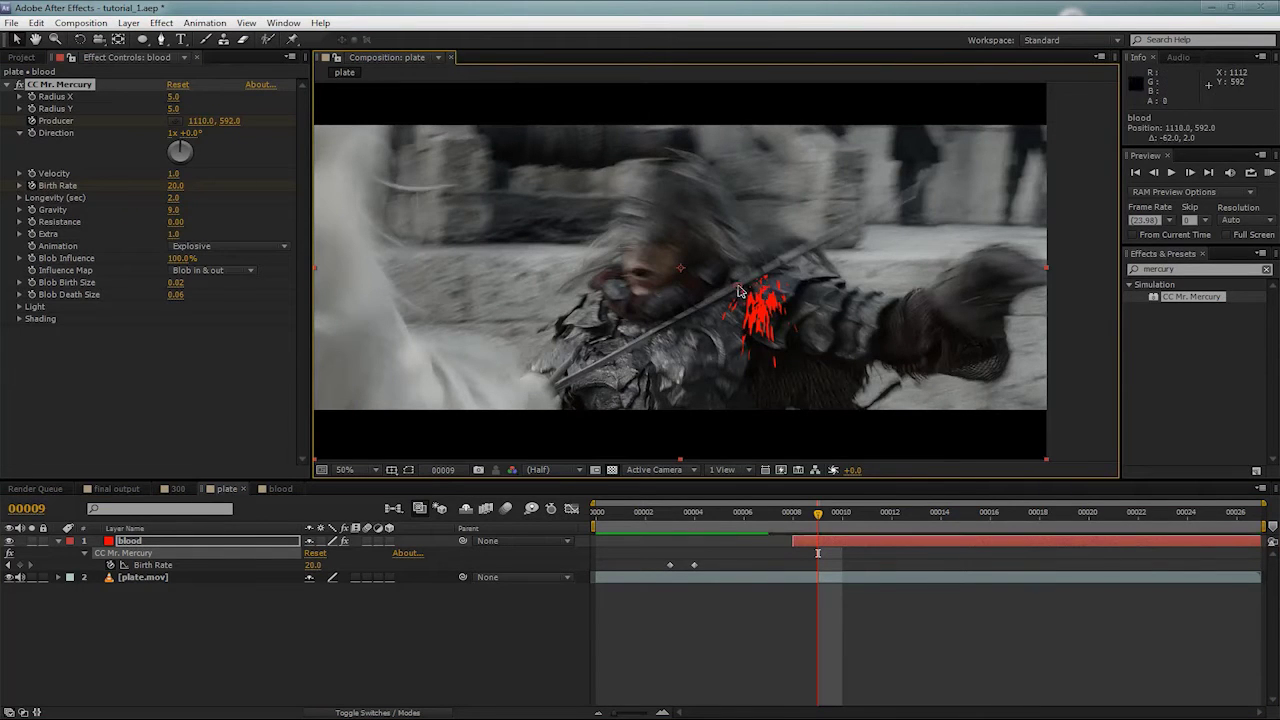
pyautogui.press('pageup')
pyautogui.press('pagedown')
pyautogui.moveTo(738, 293); pyautogui.dragTo(537, 212)
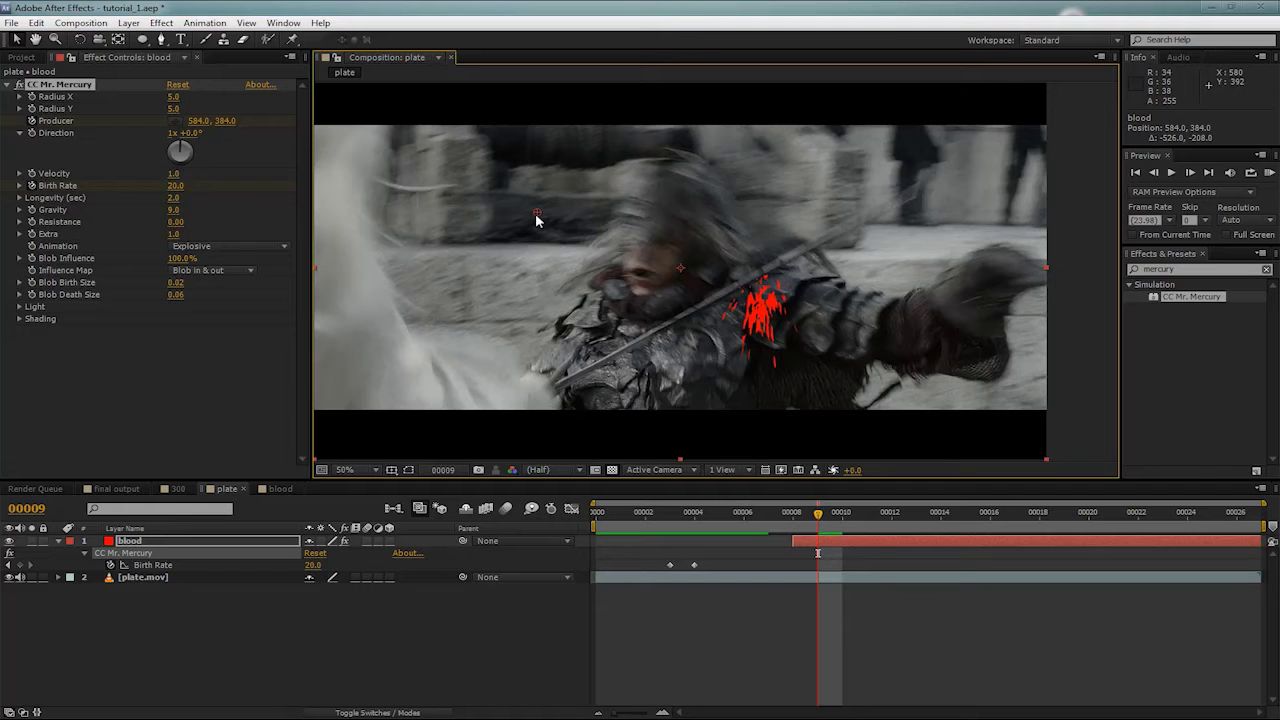
pyautogui.moveTo(537, 219); pyautogui.dragTo(726, 285)
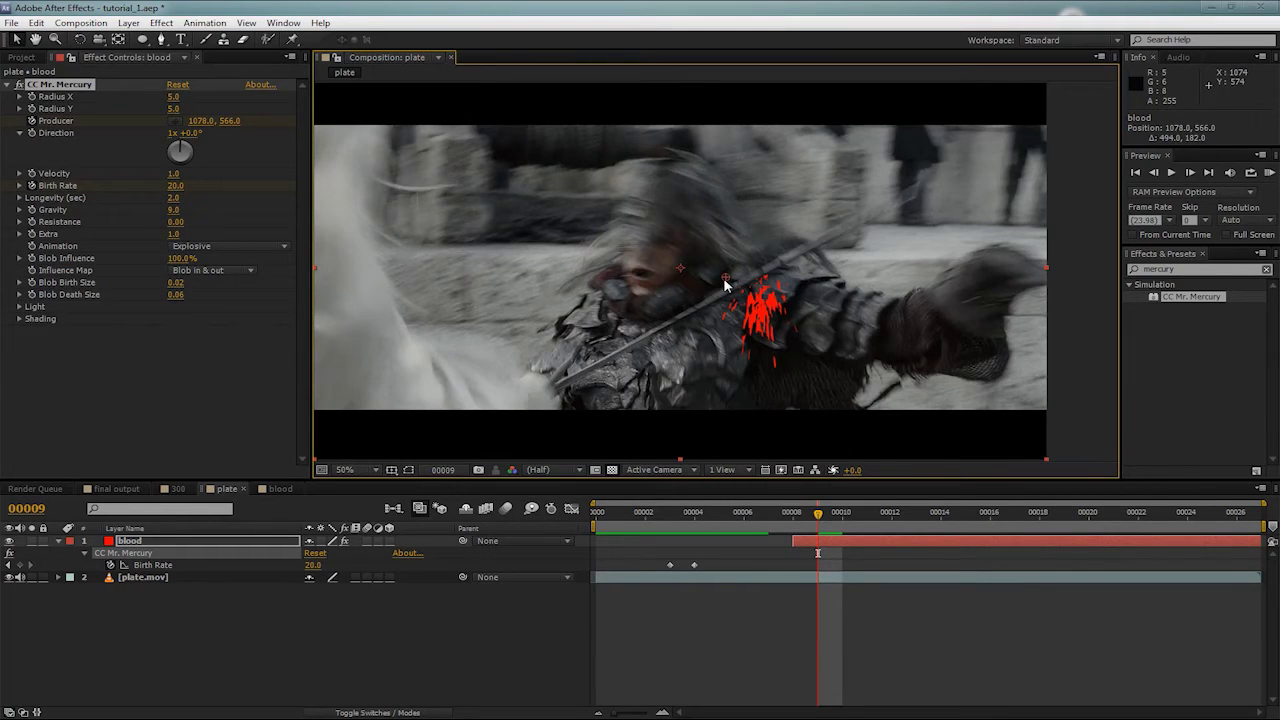
# At frame 8, reposition the Producer, undo a stray move, and settle it at 1162, 576
pyautogui.press('pageup')
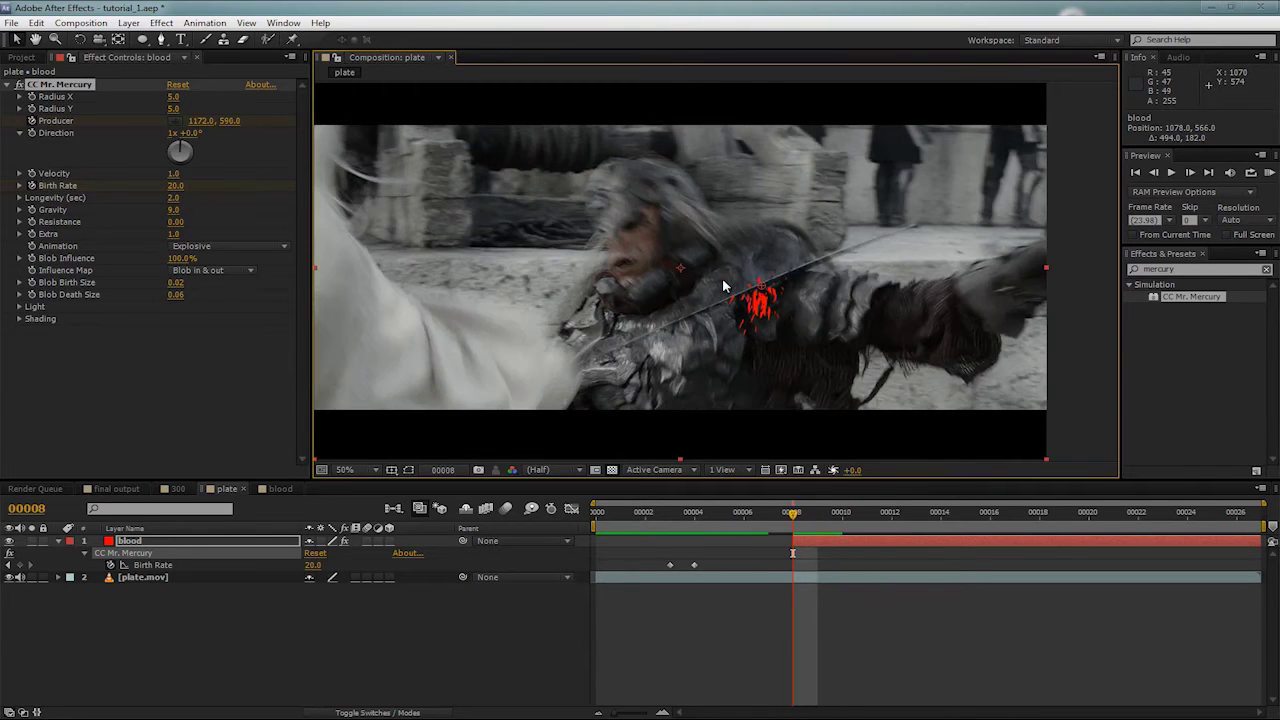
pyautogui.moveTo(726, 285); pyautogui.dragTo(765, 289)
pyautogui.moveTo(772, 292); pyautogui.dragTo(552, 330)
pyautogui.press('pagedown')
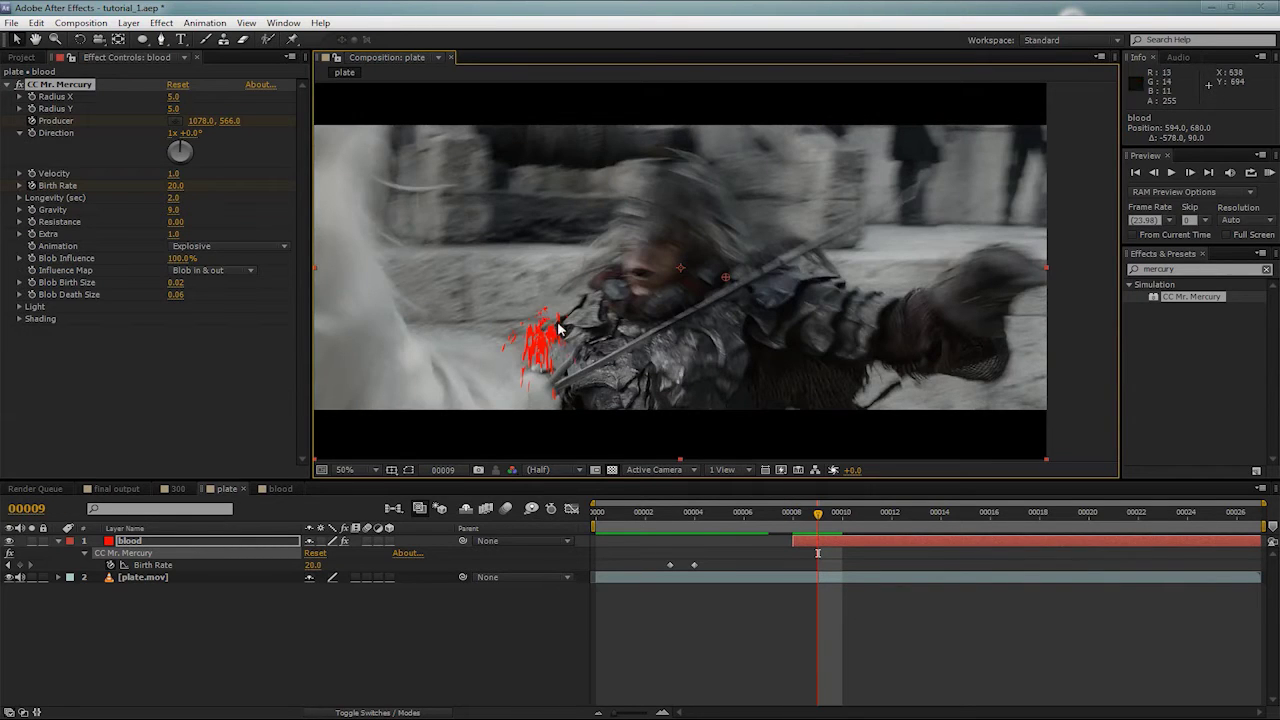
pyautogui.press('pageup')
pyautogui.hotkey('ctrl', 'z')
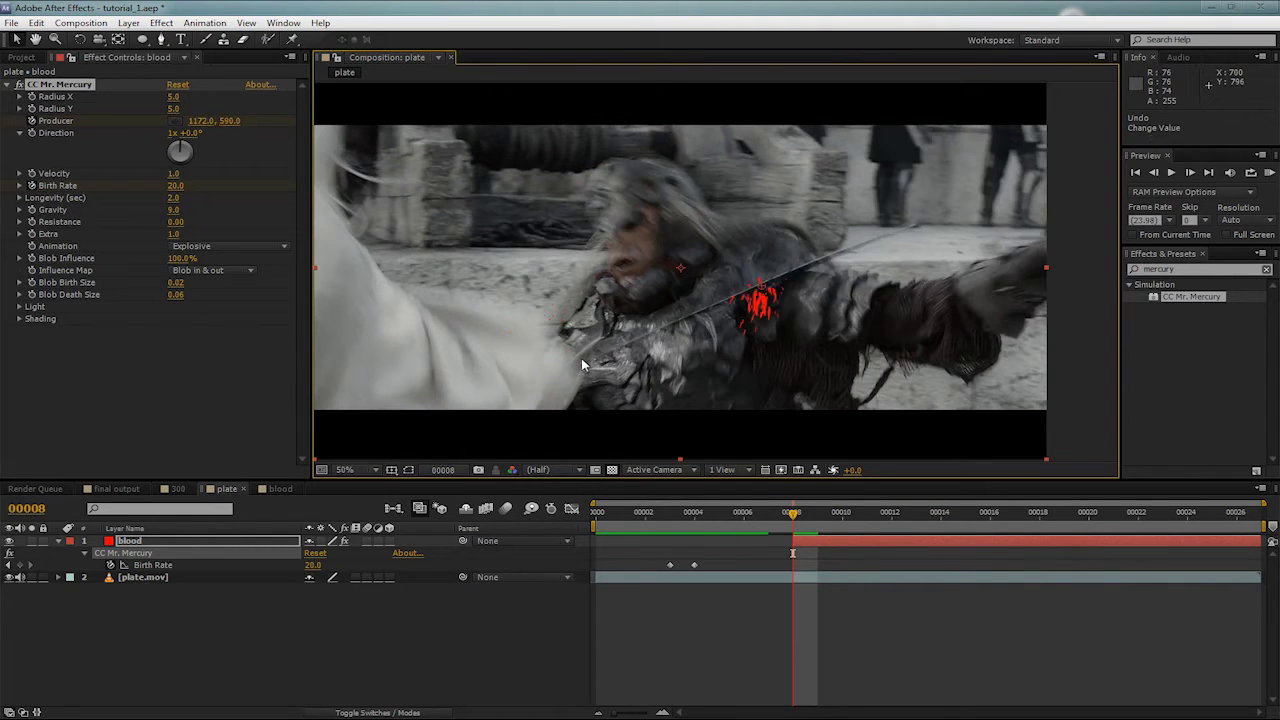
pyautogui.moveTo(762, 292); pyautogui.dragTo(757, 285)
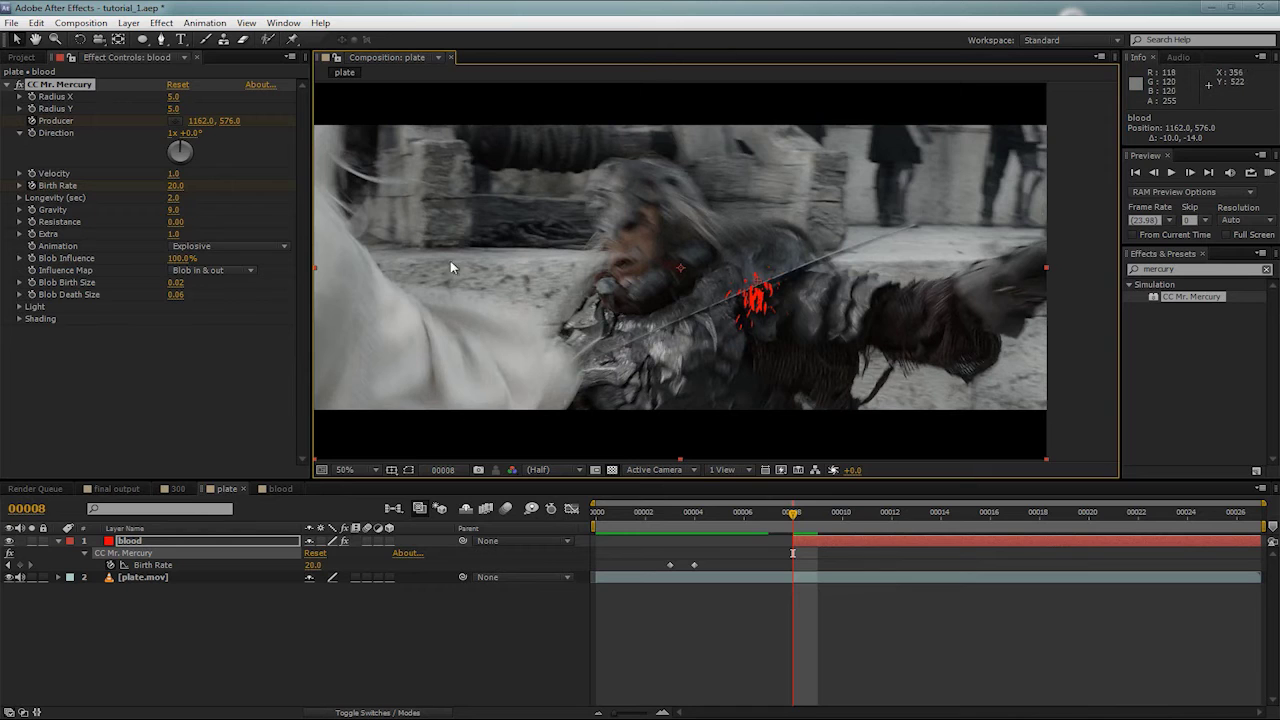
# Flatten the spray's vertical radius to 0, set Velocity to 2, and make it Direction at 180 degrees
pyautogui.moveTo(173, 108); pyautogui.dragTo(153, 107)
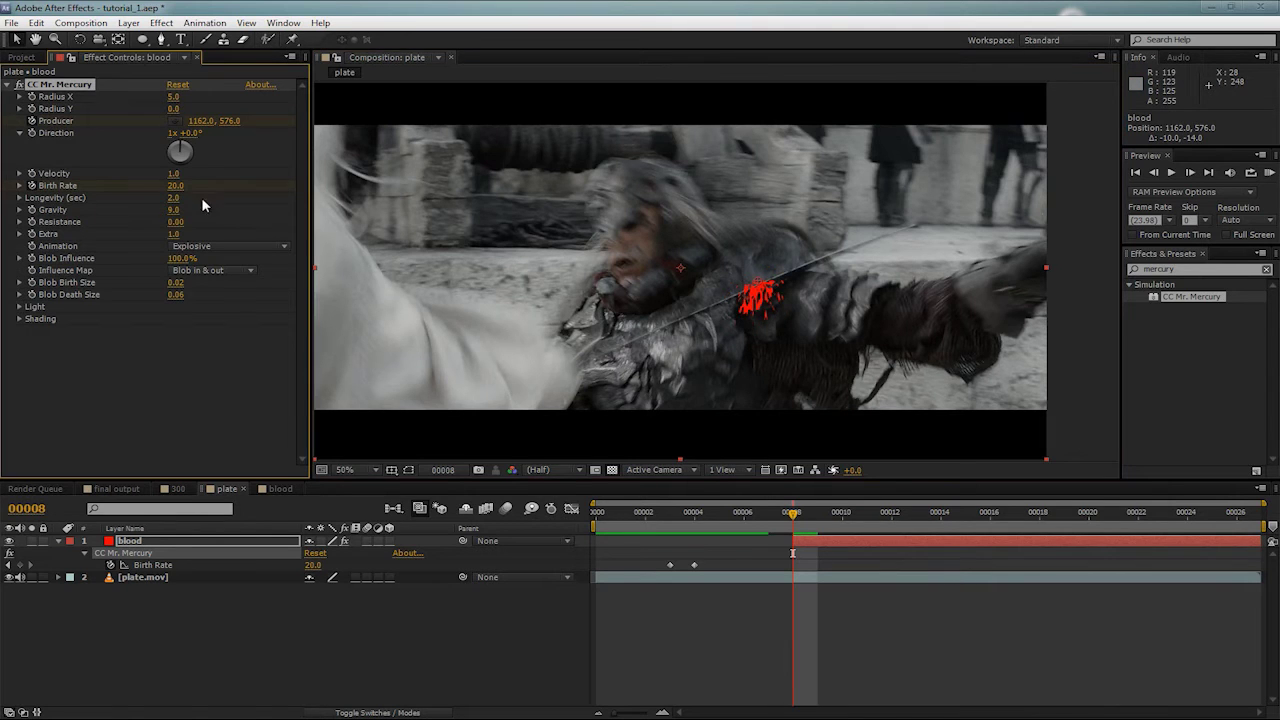
pyautogui.click(173, 173)
pyautogui.write('2')
pyautogui.press('Return')
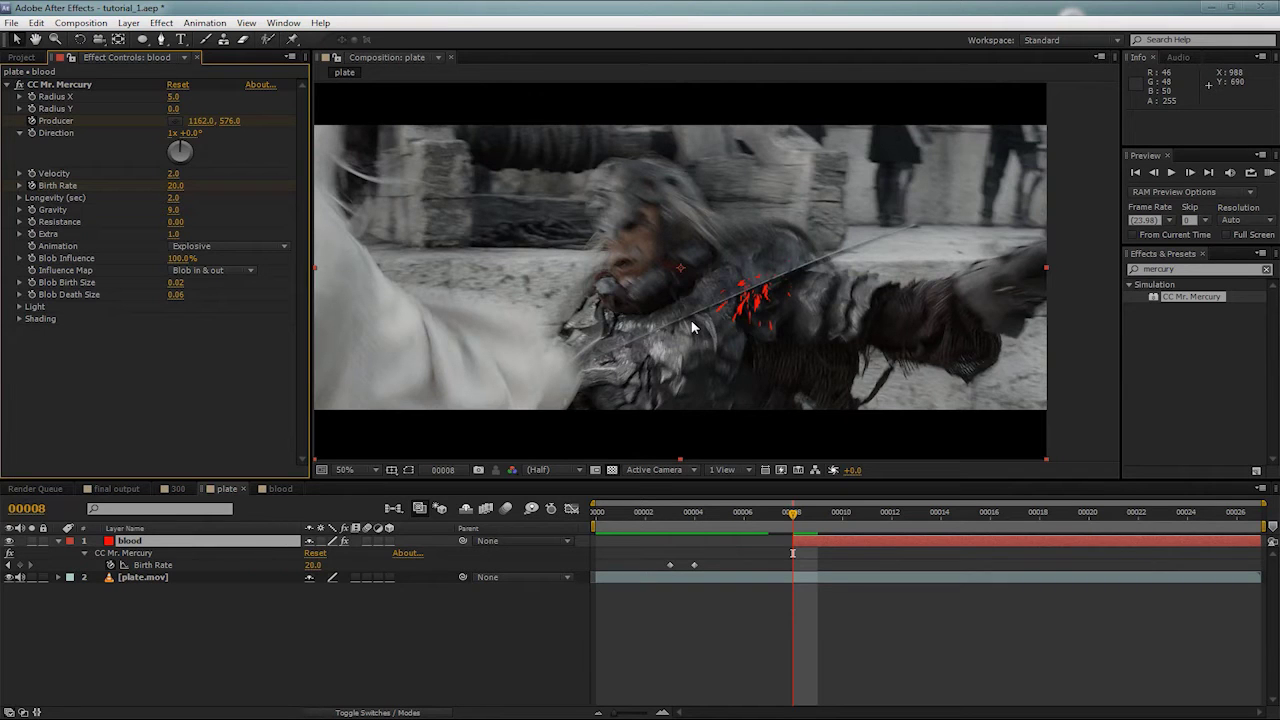
pyautogui.click(212, 245)
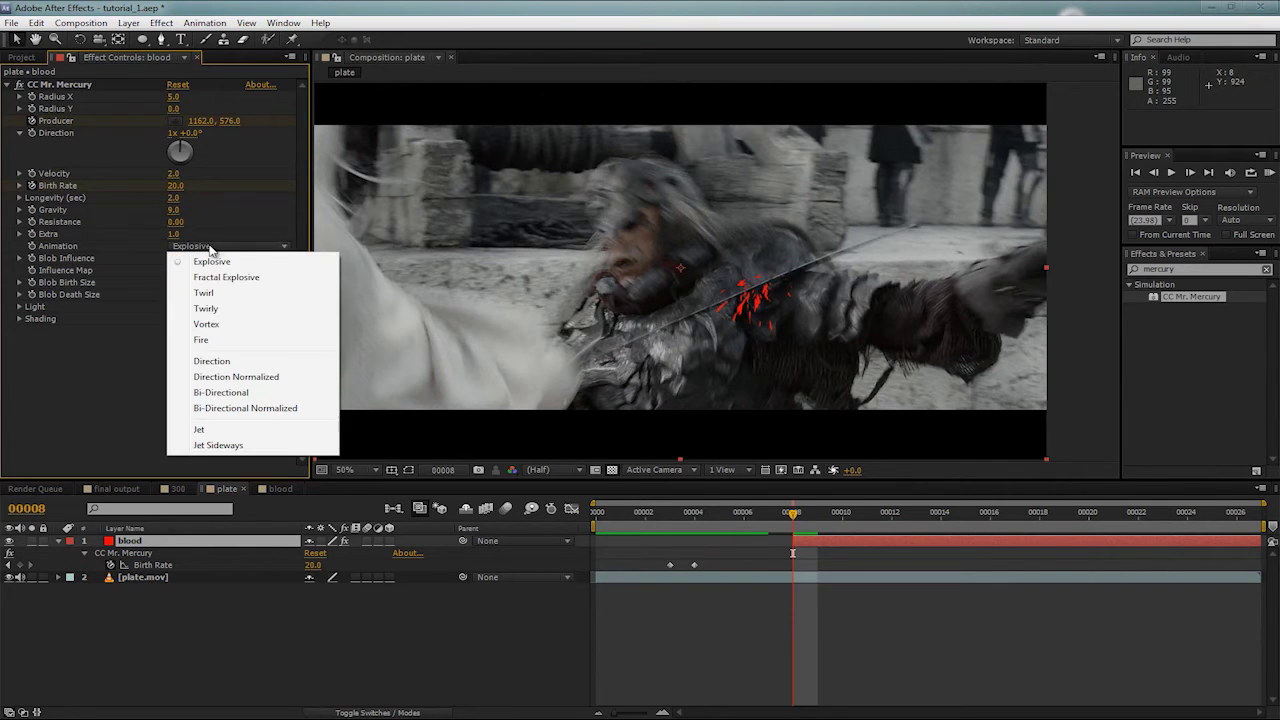
pyautogui.click(215, 361)
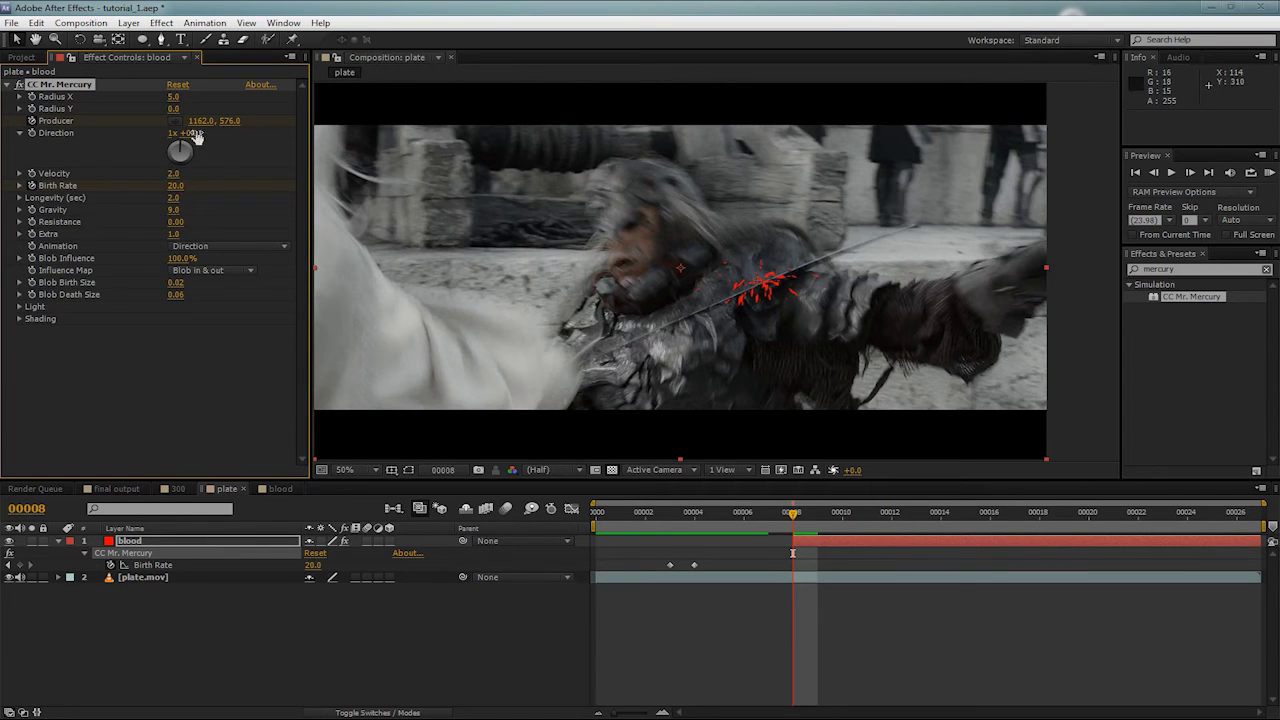
pyautogui.moveTo(197, 137); pyautogui.dragTo(201, 132)
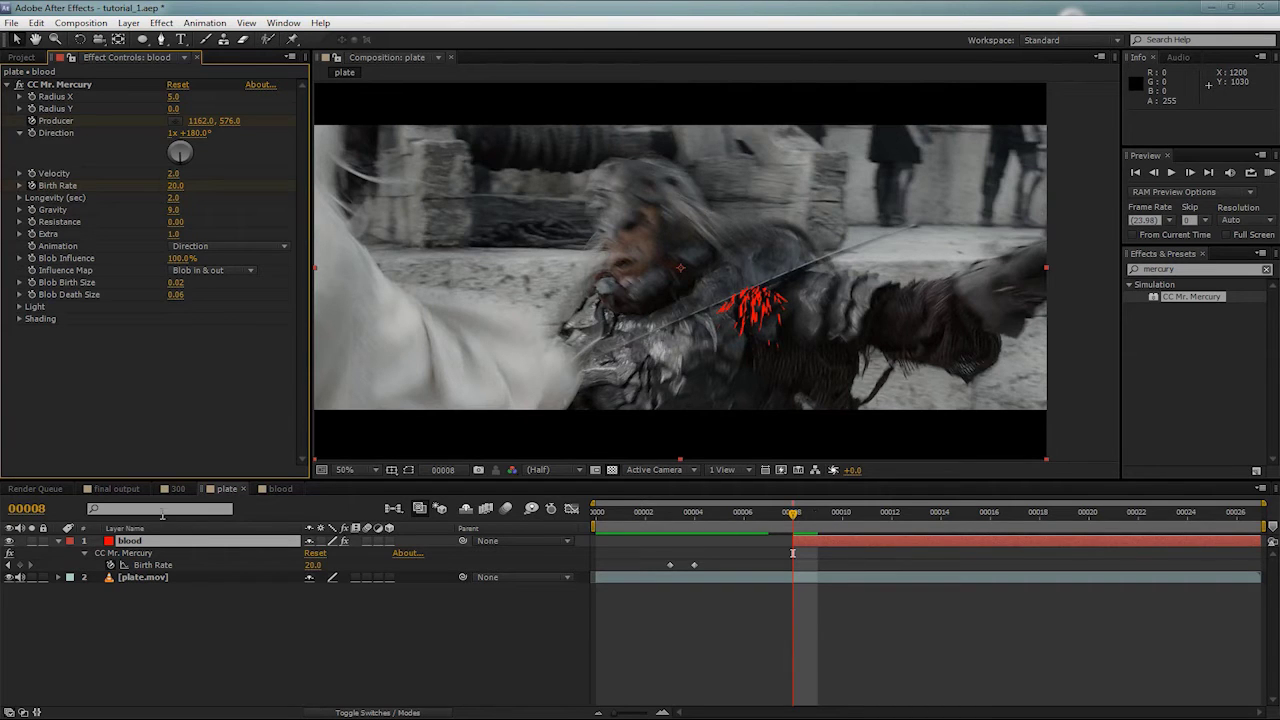
# Undo a first producer move at frame 9, then place the producer at 1002.0, 570.0 on frame 10
pyautogui.click(70, 86)
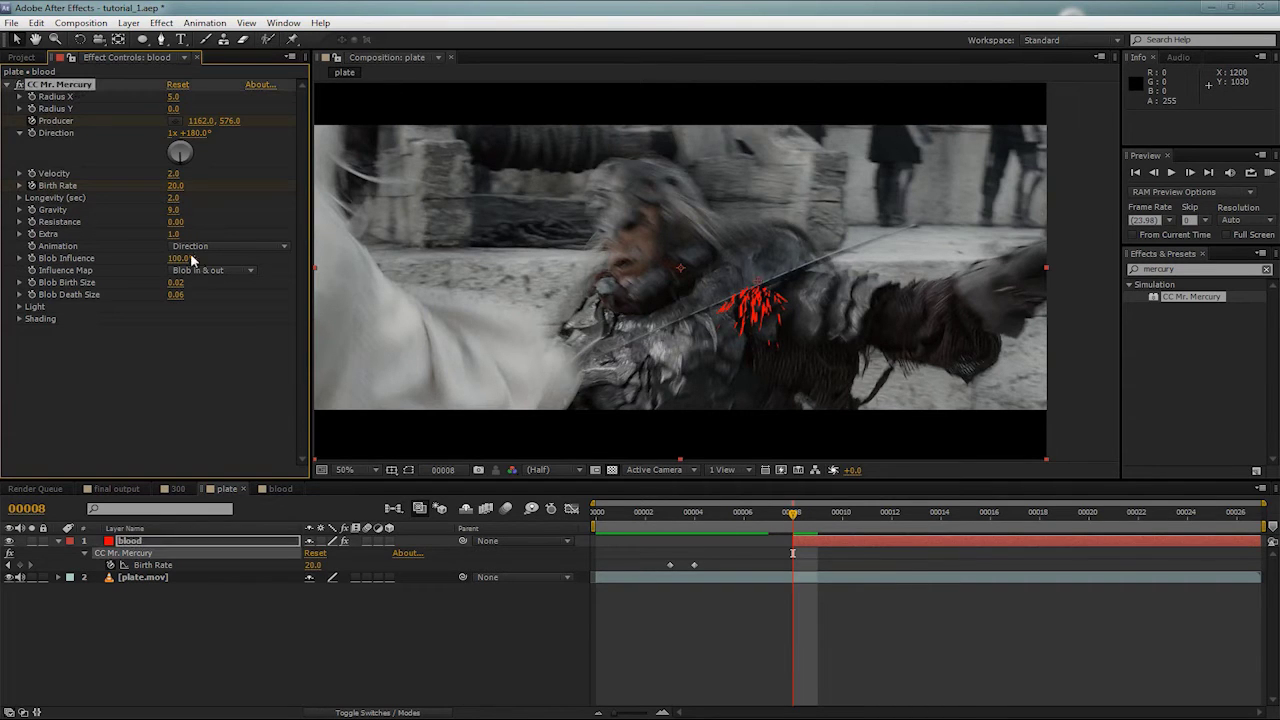
pyautogui.press('pagedown')
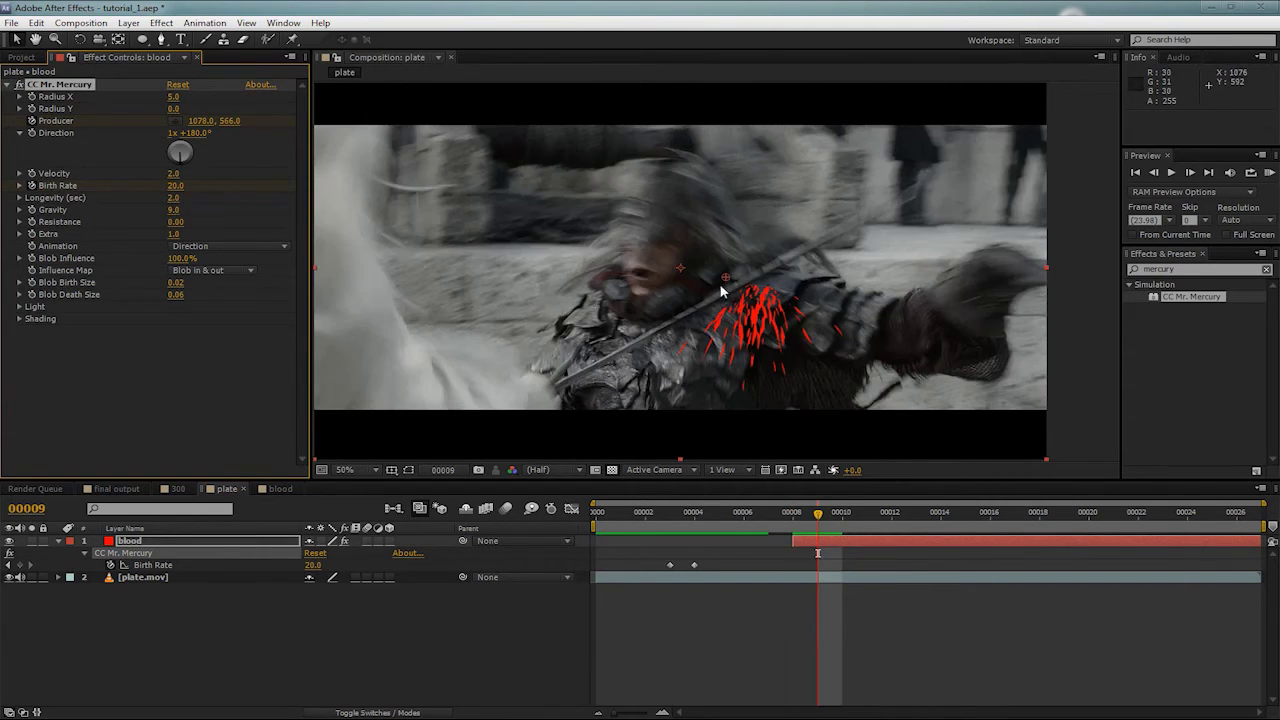
pyautogui.moveTo(726, 280); pyautogui.dragTo(716, 280)
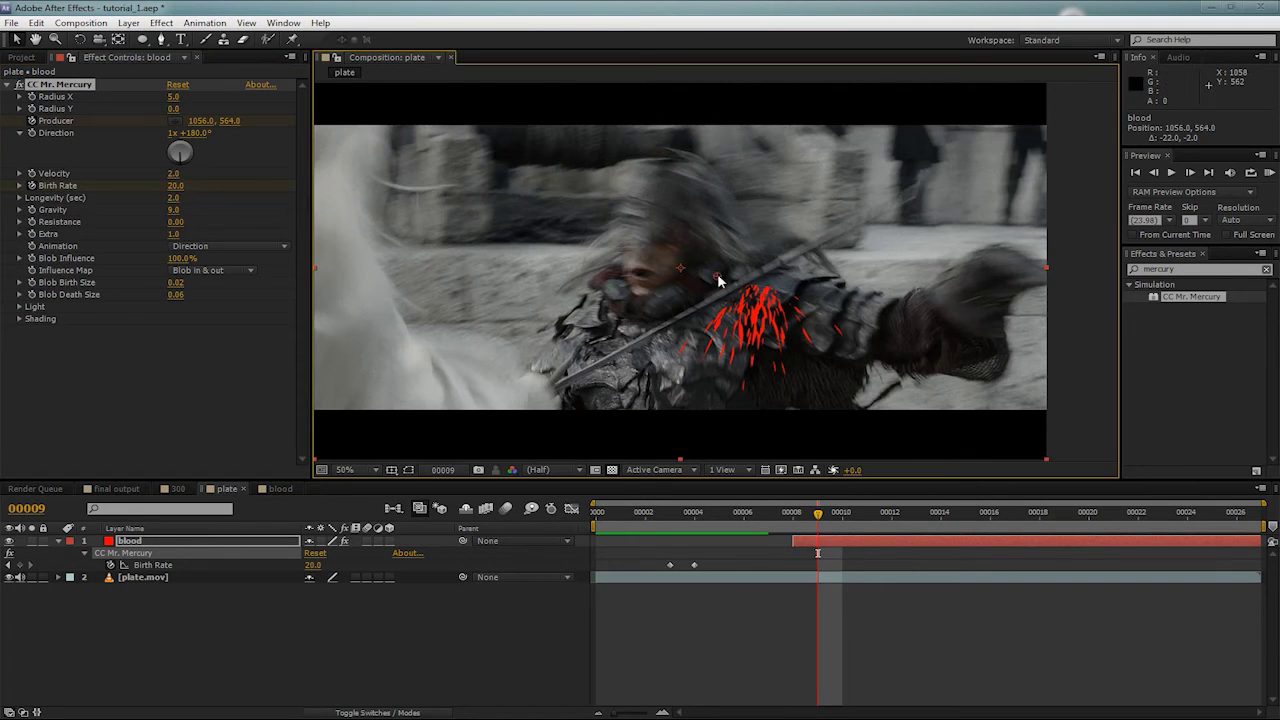
pyautogui.hotkey('ctrl', 'z')
pyautogui.press('pagedown')
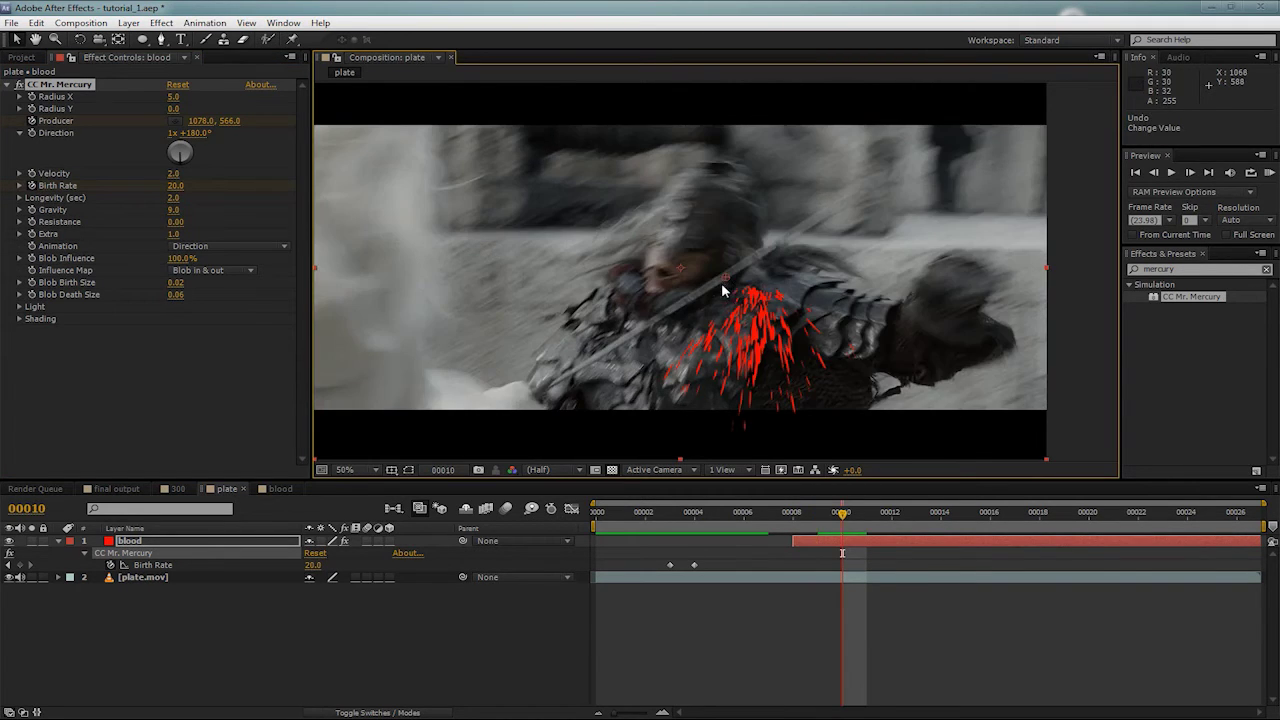
pyautogui.moveTo(726, 284); pyautogui.dragTo(697, 286)
# Set Influence Map to Blob out sharp, then set Extra to 2 at frame 8
pyautogui.click(200, 271)
pyautogui.click(210, 332)
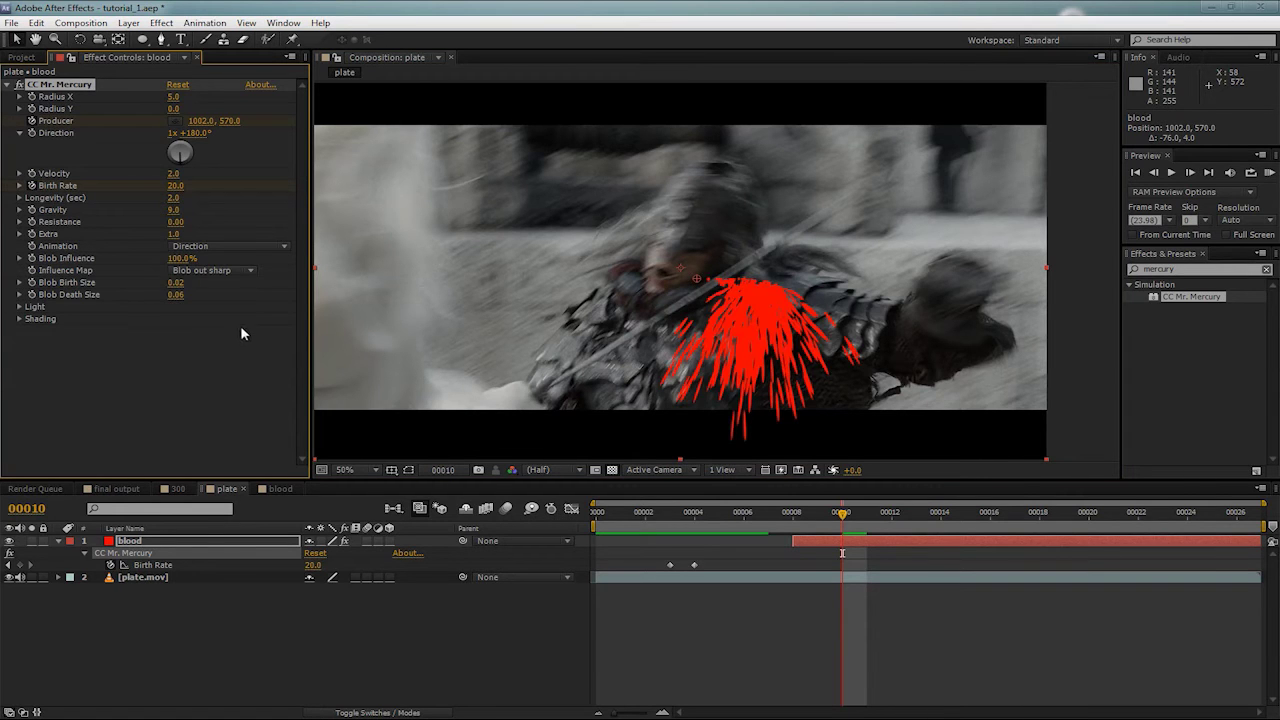
pyautogui.press('pageup')
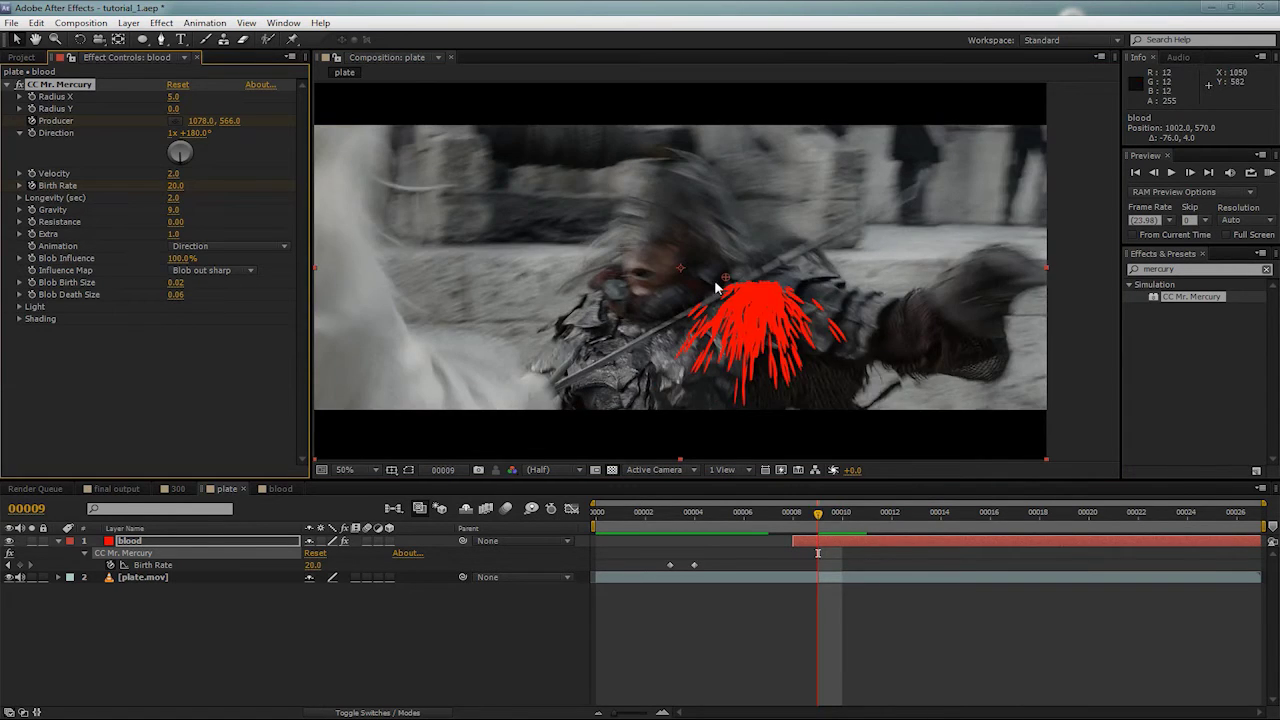
pyautogui.press('pageup')
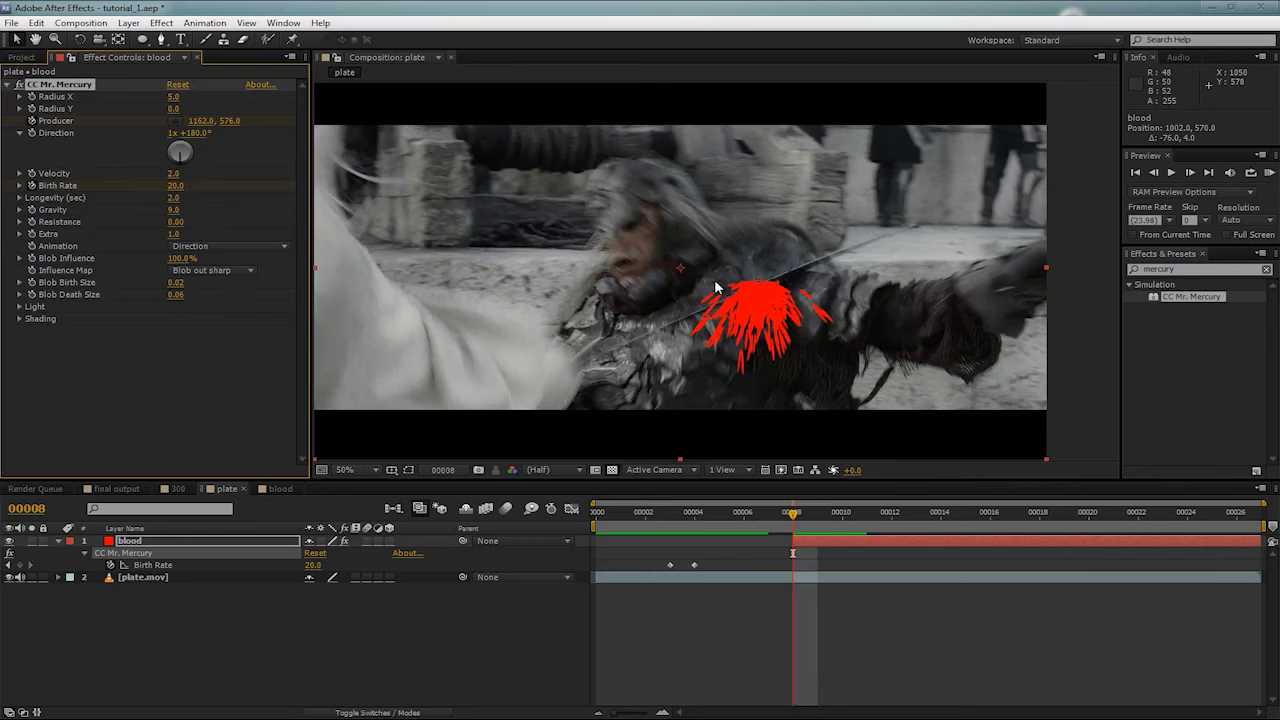
pyautogui.click(172, 234)
pyautogui.write('2')
pyautogui.click(146, 366)
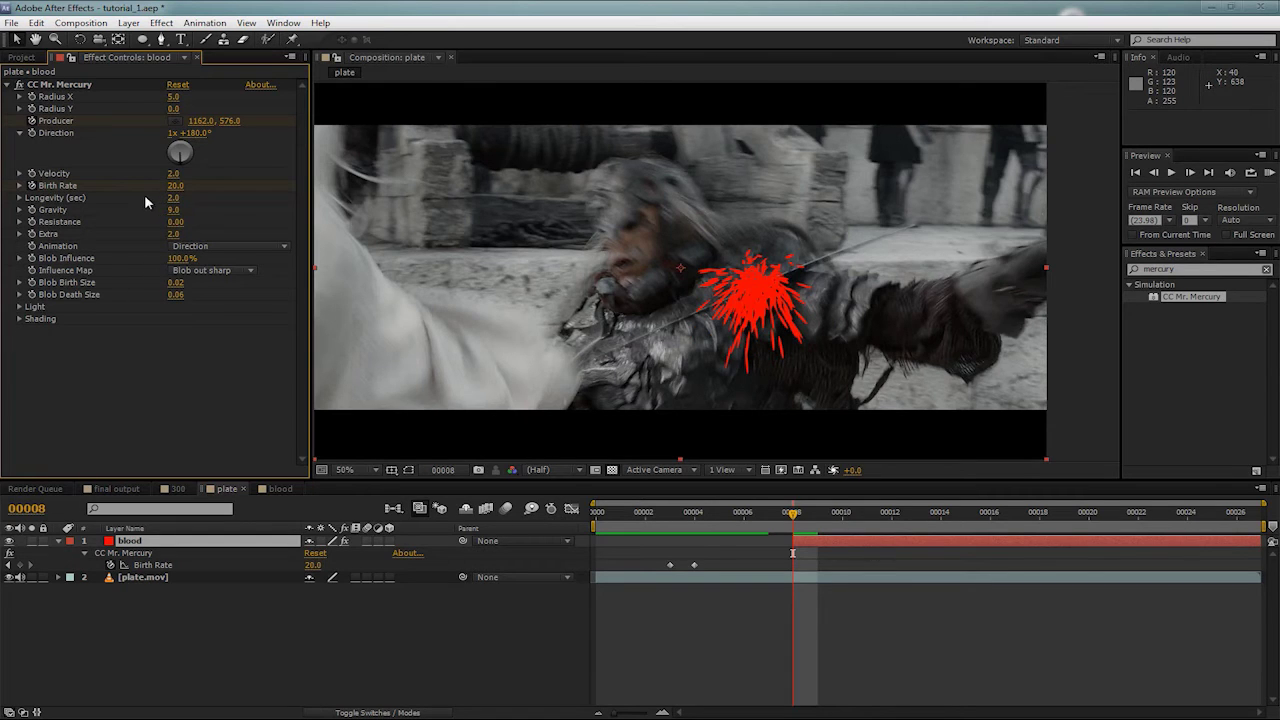
# Review the spray, then set Birth Rate to 0 at frame 12 to key the emission stop
pyautogui.press('space')
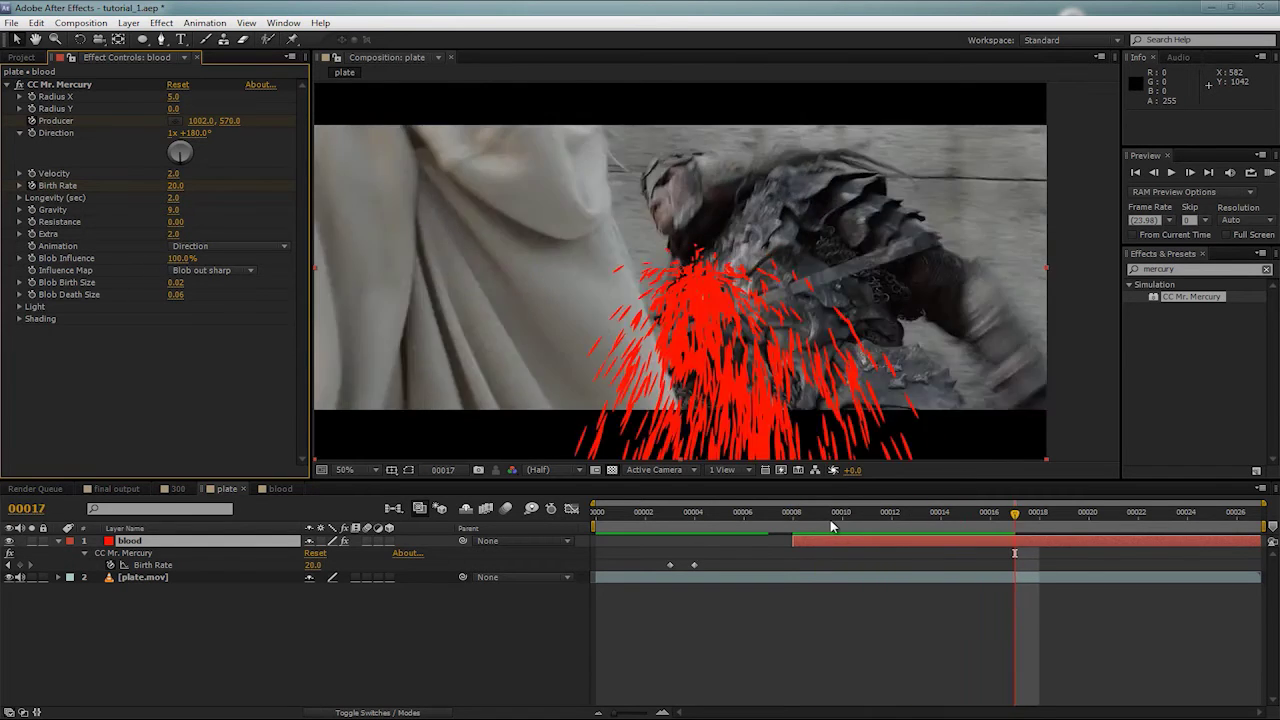
pyautogui.moveTo(806, 526); pyautogui.dragTo(889, 544)
pyautogui.write('0')
pyautogui.press('Return')
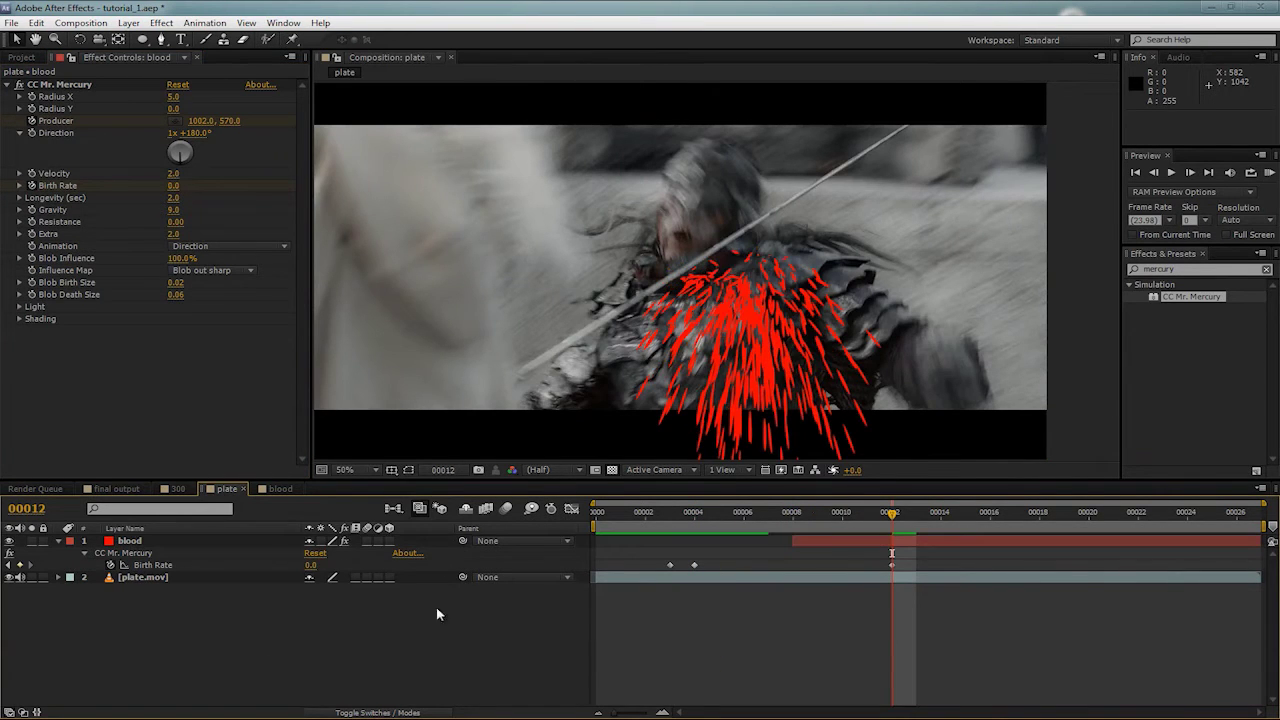
# Shift the two opening Birth Rate keyframes two frames later and preview the new timing
pyautogui.press('space')
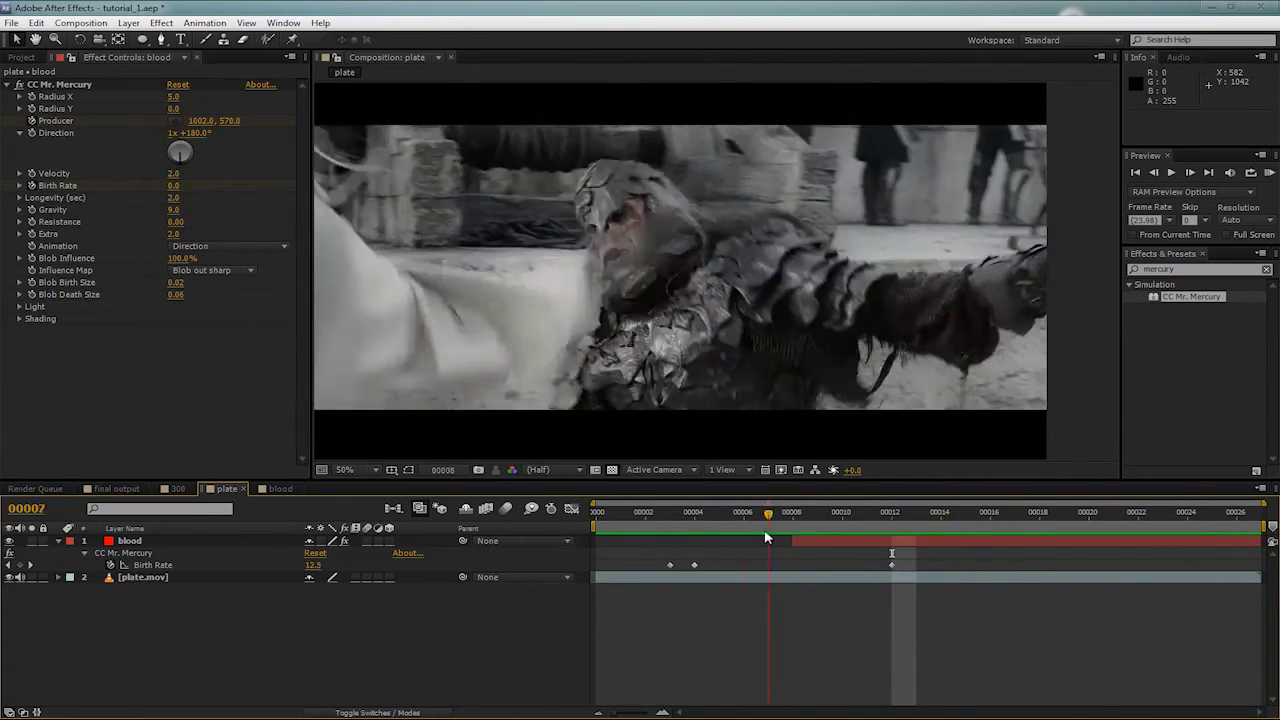
pyautogui.press('space')
pyautogui.click(143, 549)
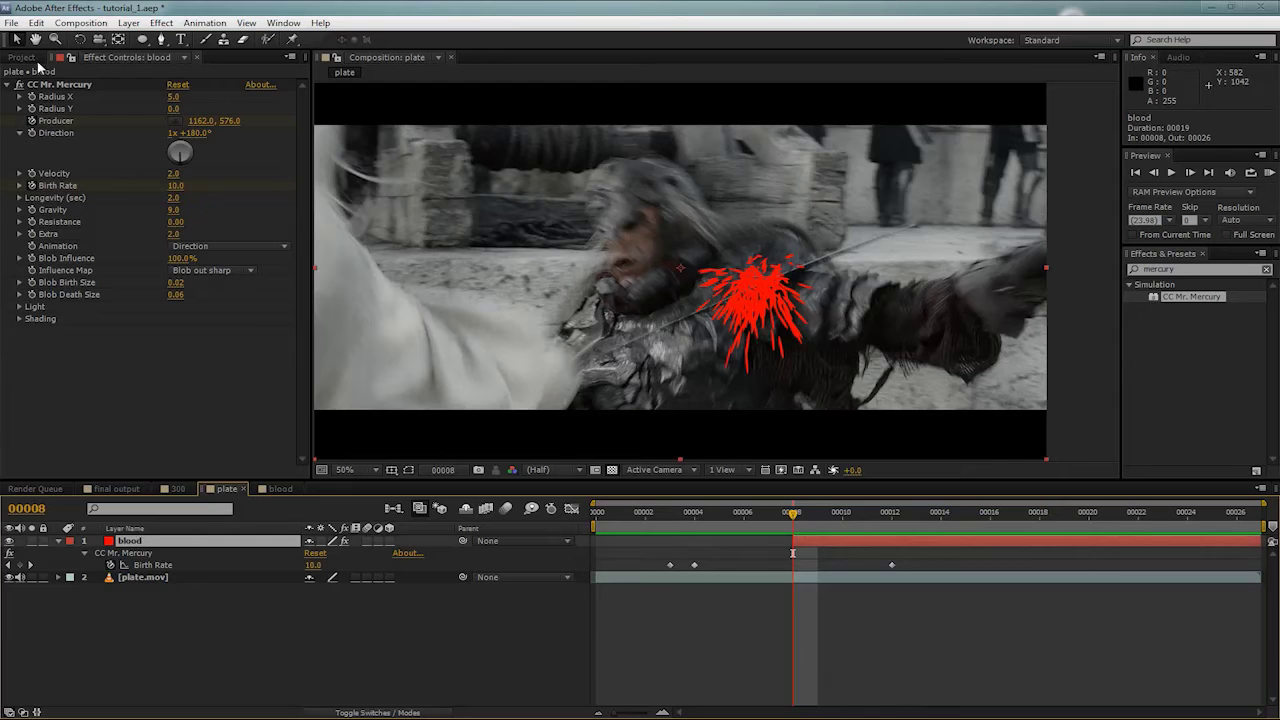
pyautogui.click(43, 85)
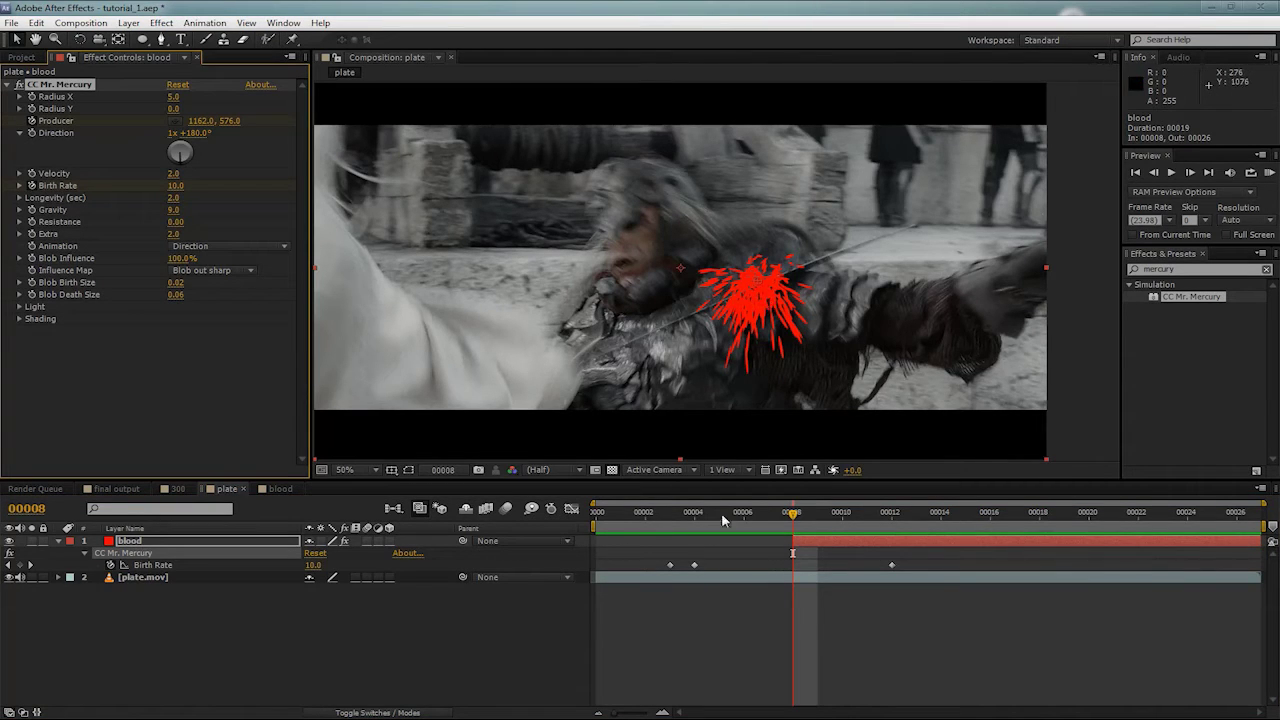
pyautogui.moveTo(656, 556); pyautogui.dragTo(755, 567)
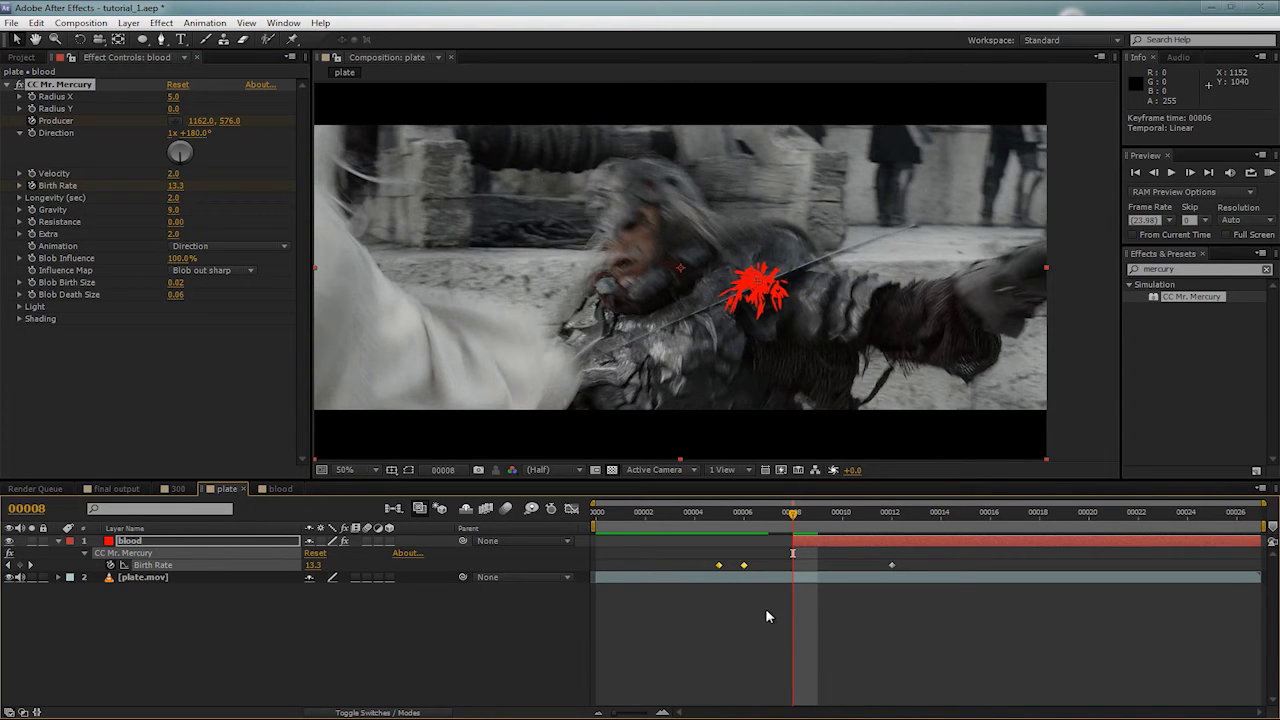
pyautogui.press('space')
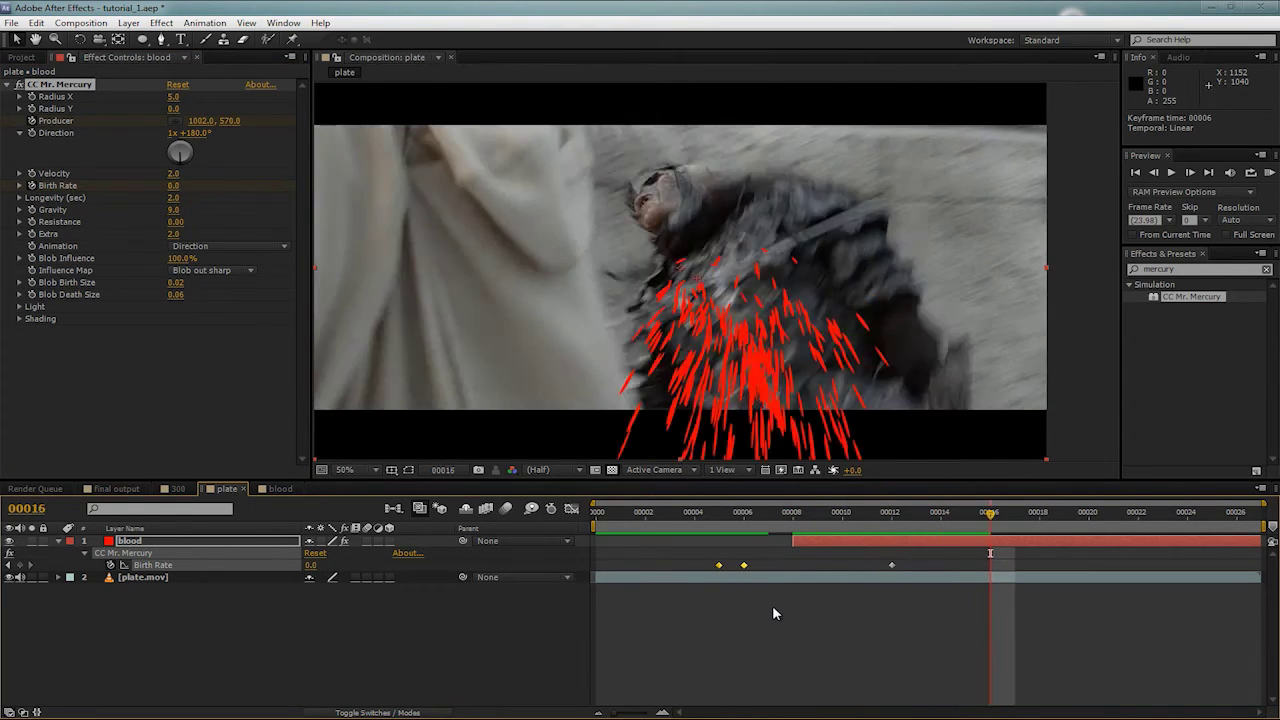
# Nudge the producer onto the orc's neck on frame 9 and again on frame 10
pyautogui.press('space')
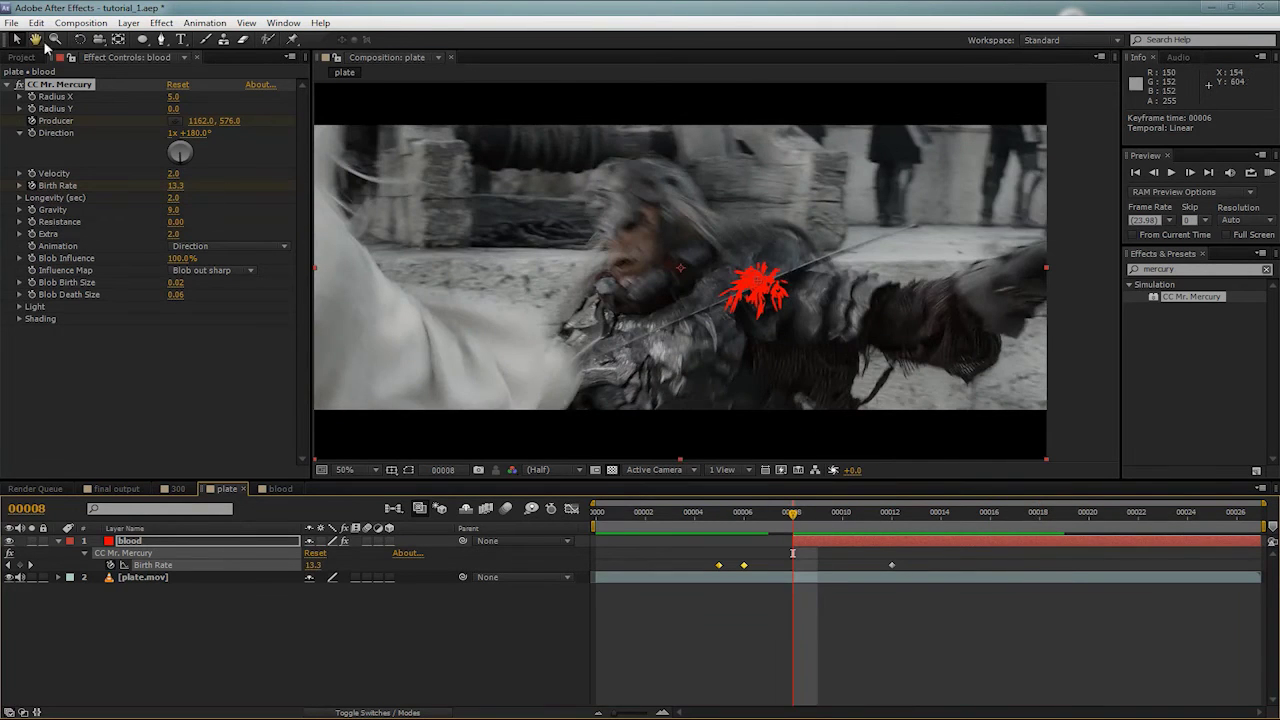
pyautogui.press('pagedown')
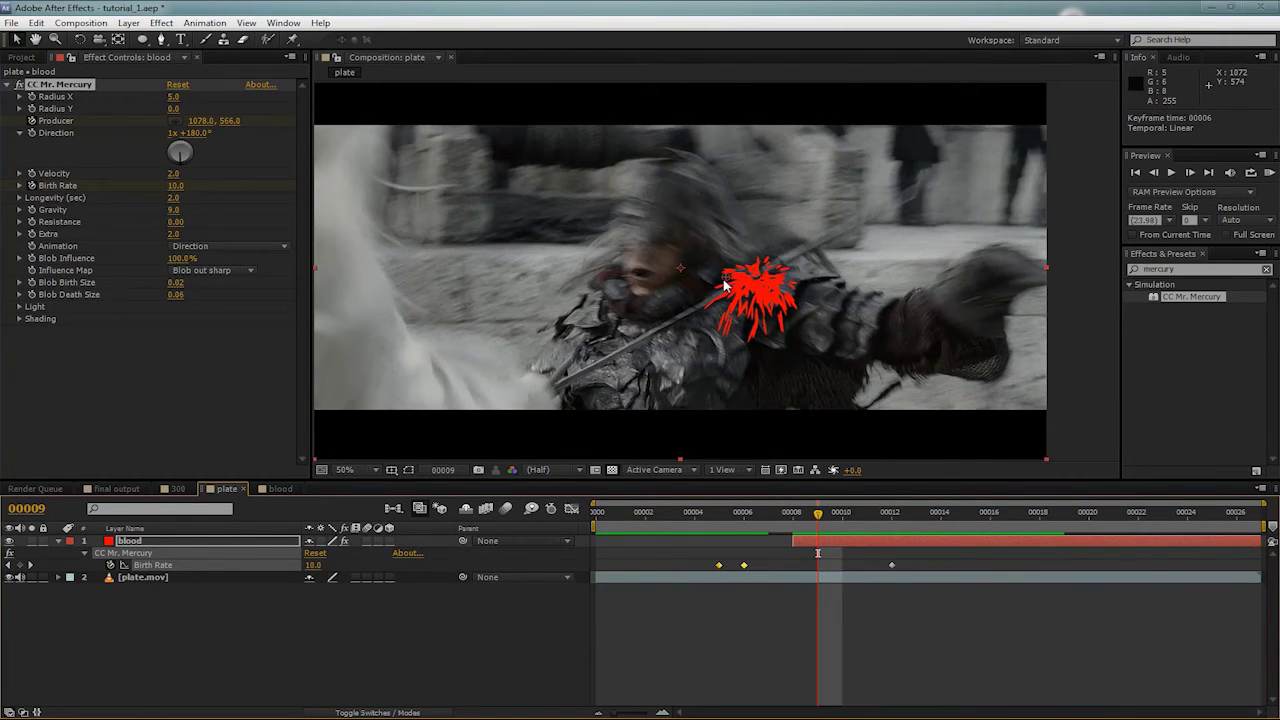
pyautogui.moveTo(725, 285); pyautogui.dragTo(729, 281)
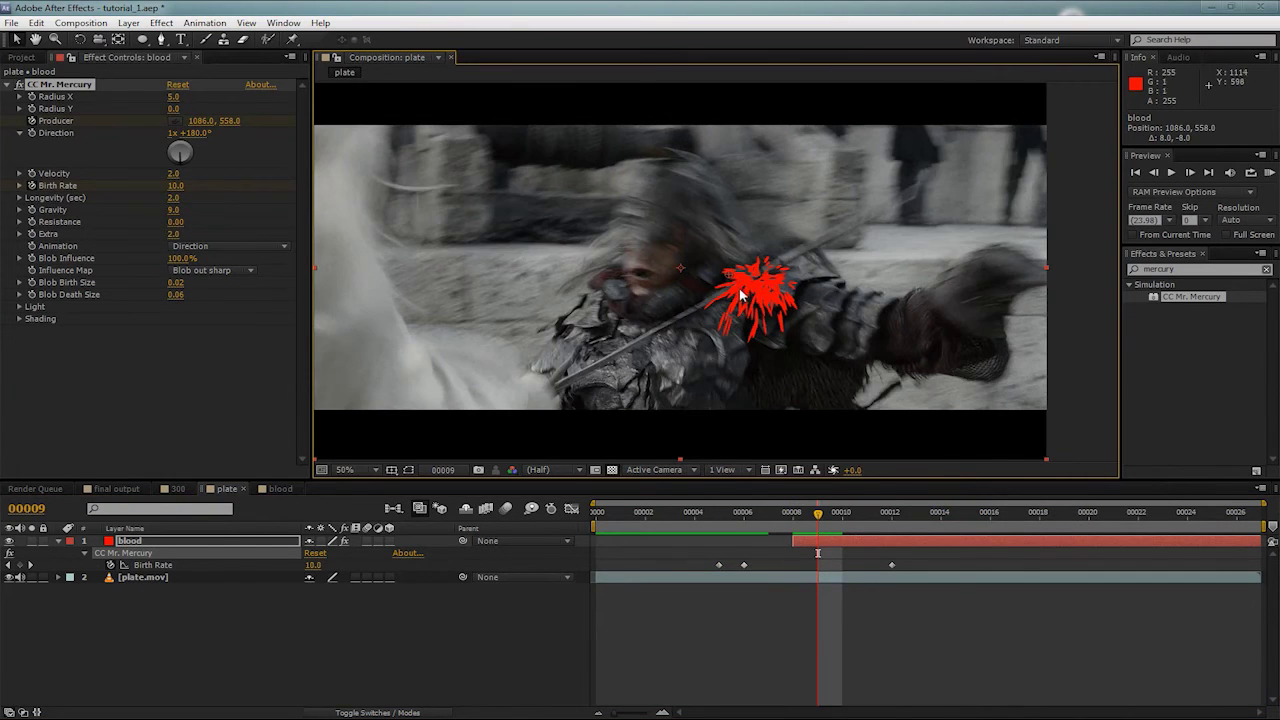
pyautogui.press('pagedown')
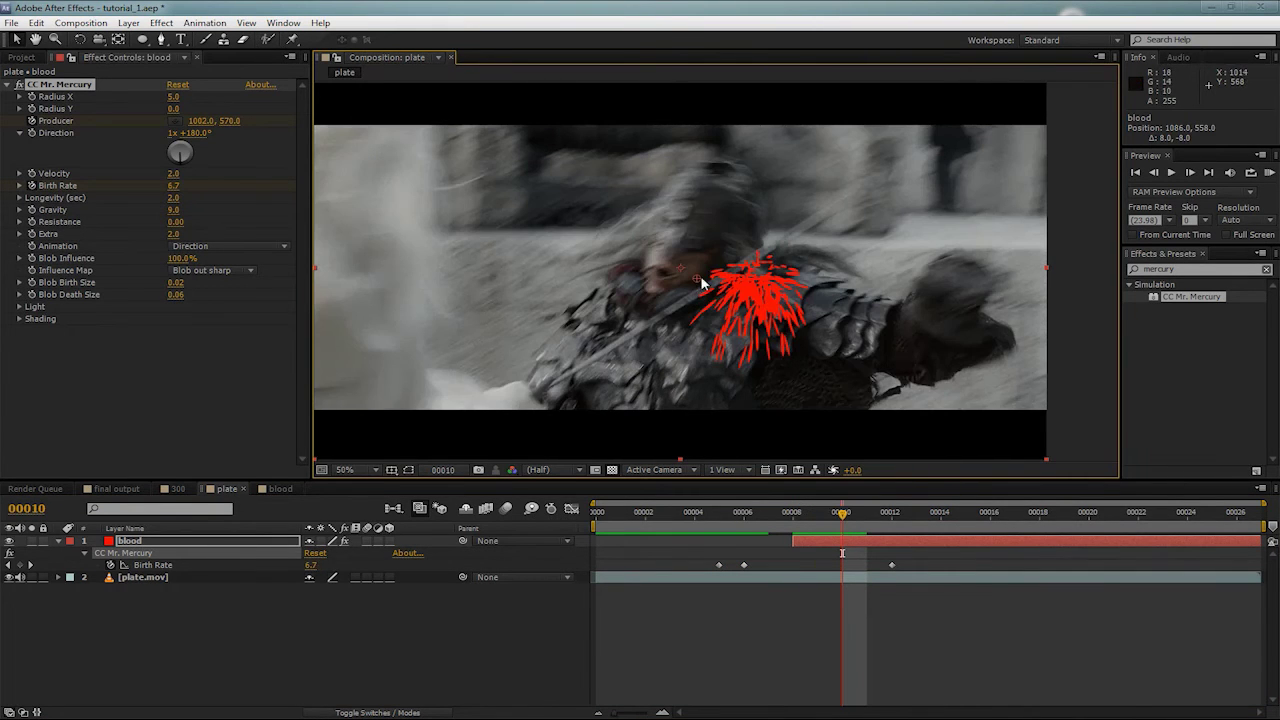
pyautogui.moveTo(702, 283); pyautogui.dragTo(689, 285)
pyautogui.press('pageup')
pyautogui.press('pagedown')
pyautogui.press('pagedown')
pyautogui.press('pagedown')
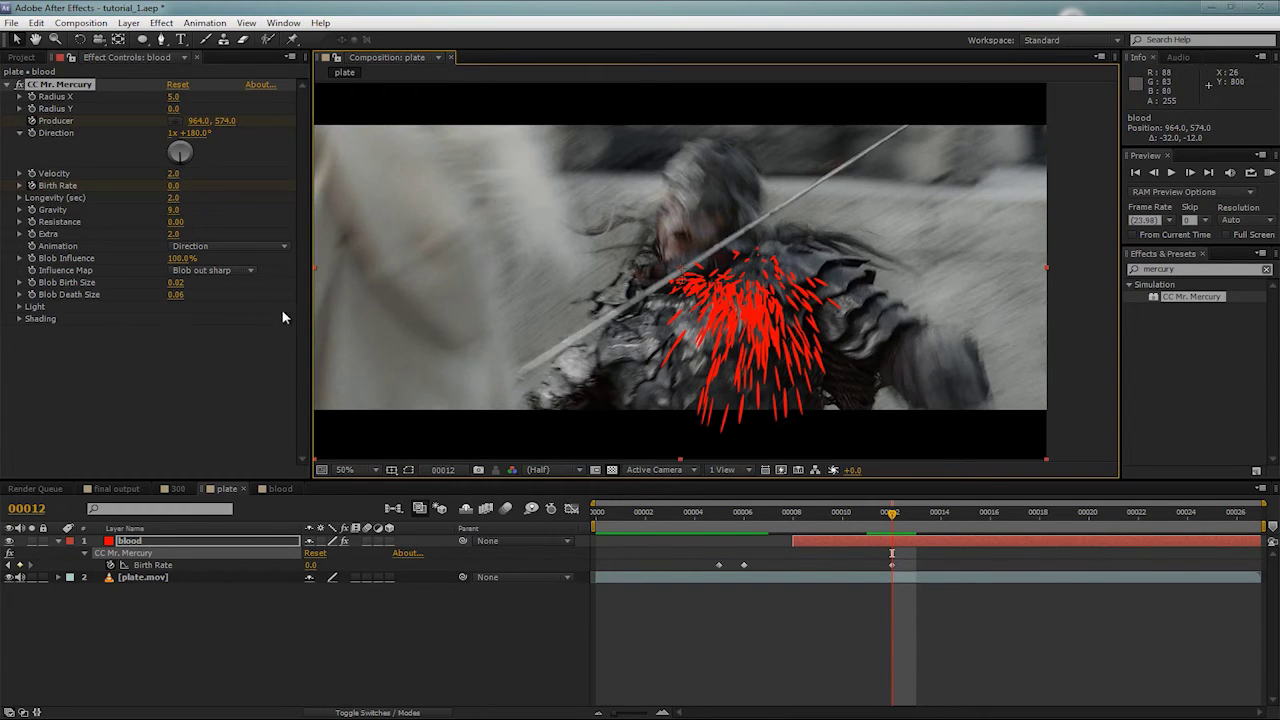
pyautogui.scroll(1, 721, 327)
pyautogui.scroll(-1, 724, 332)
# Give the blood layer a green label
pyautogui.click(109, 543)
pyautogui.click(109, 543)
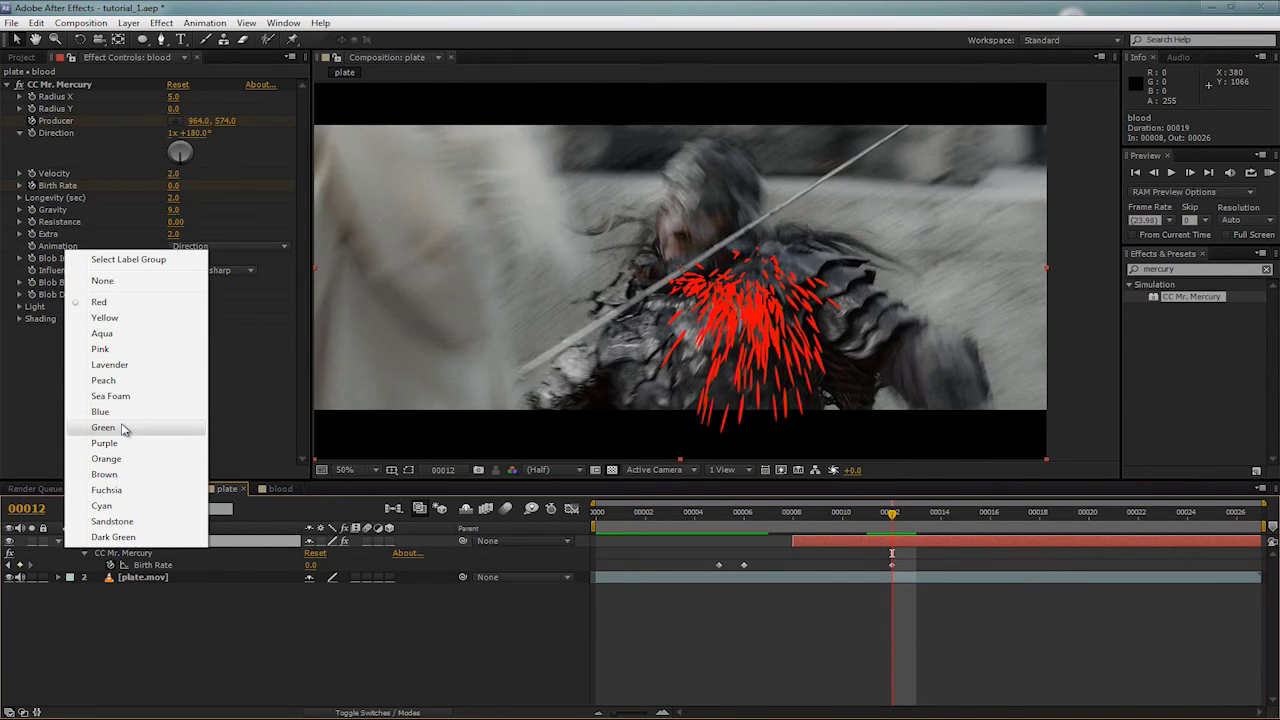
pyautogui.click(123, 428)
# Select CC Mr. Mercury, check frames 11–13, and reveal the Producer keyframes with U
pyautogui.click(62, 85)
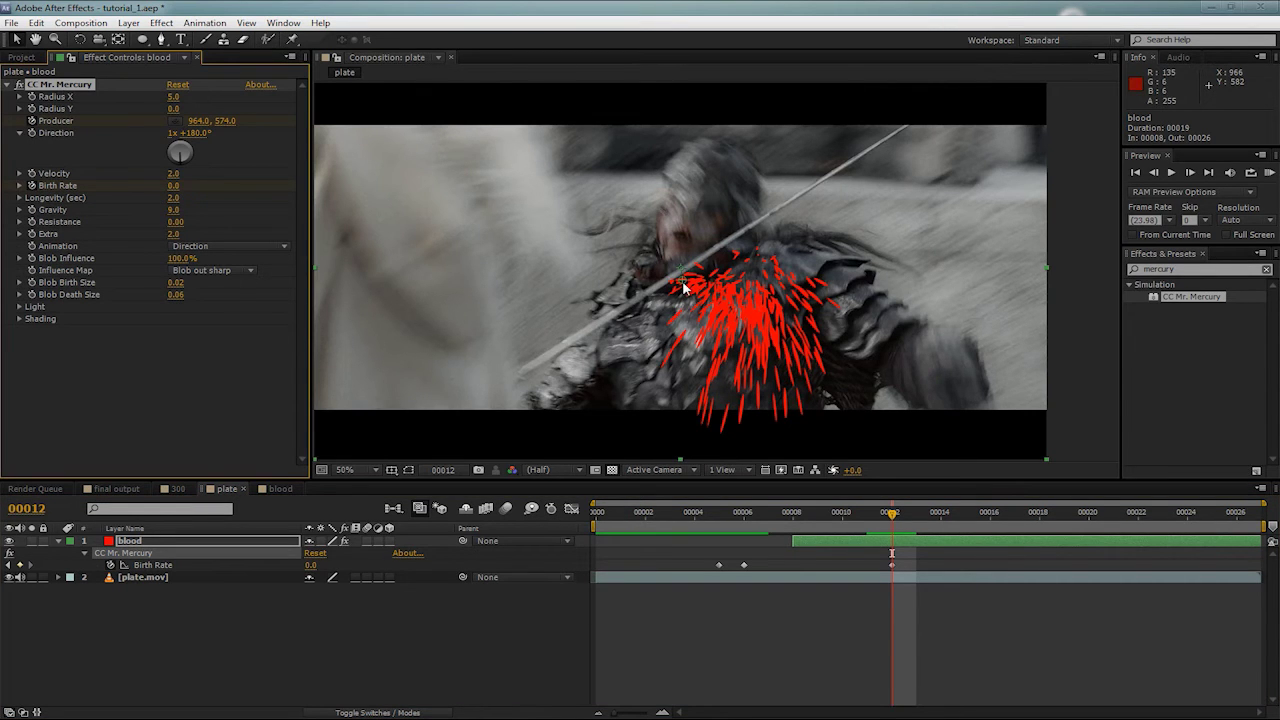
pyautogui.scroll(2, 653, 304)
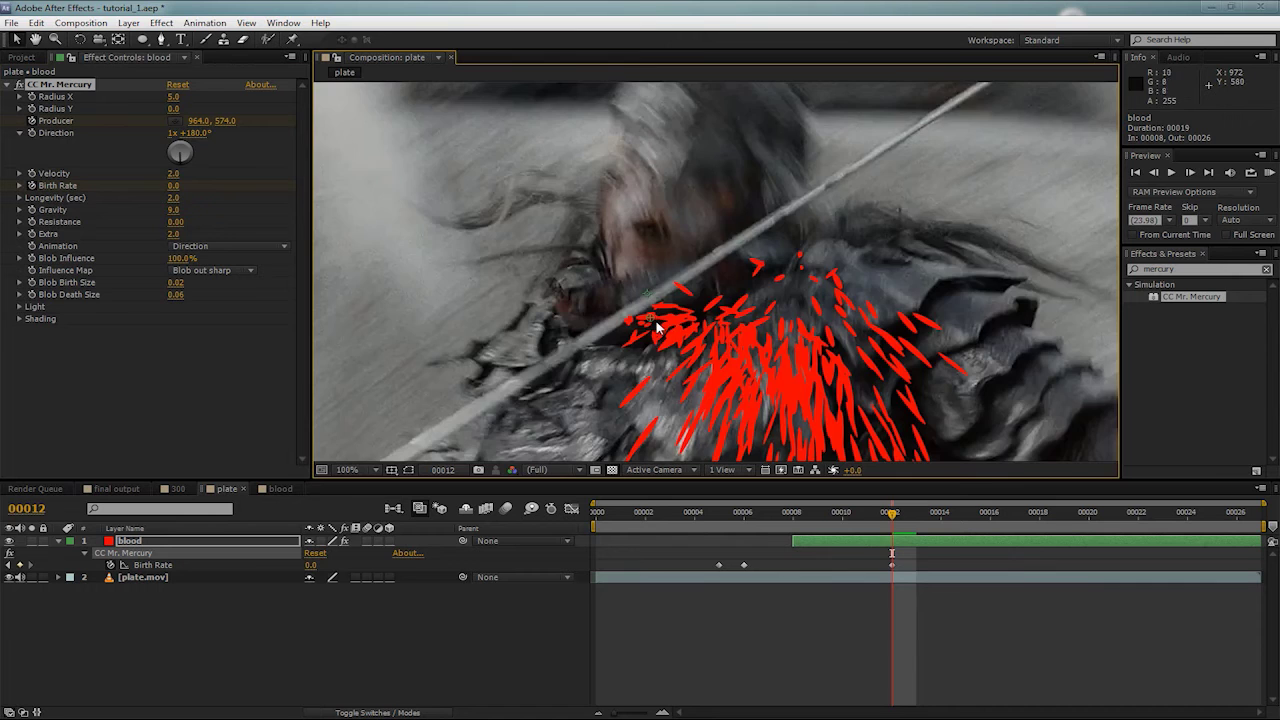
pyautogui.press('pageup')
pyautogui.scroll(-2, 657, 322)
pyautogui.press('pagedown')
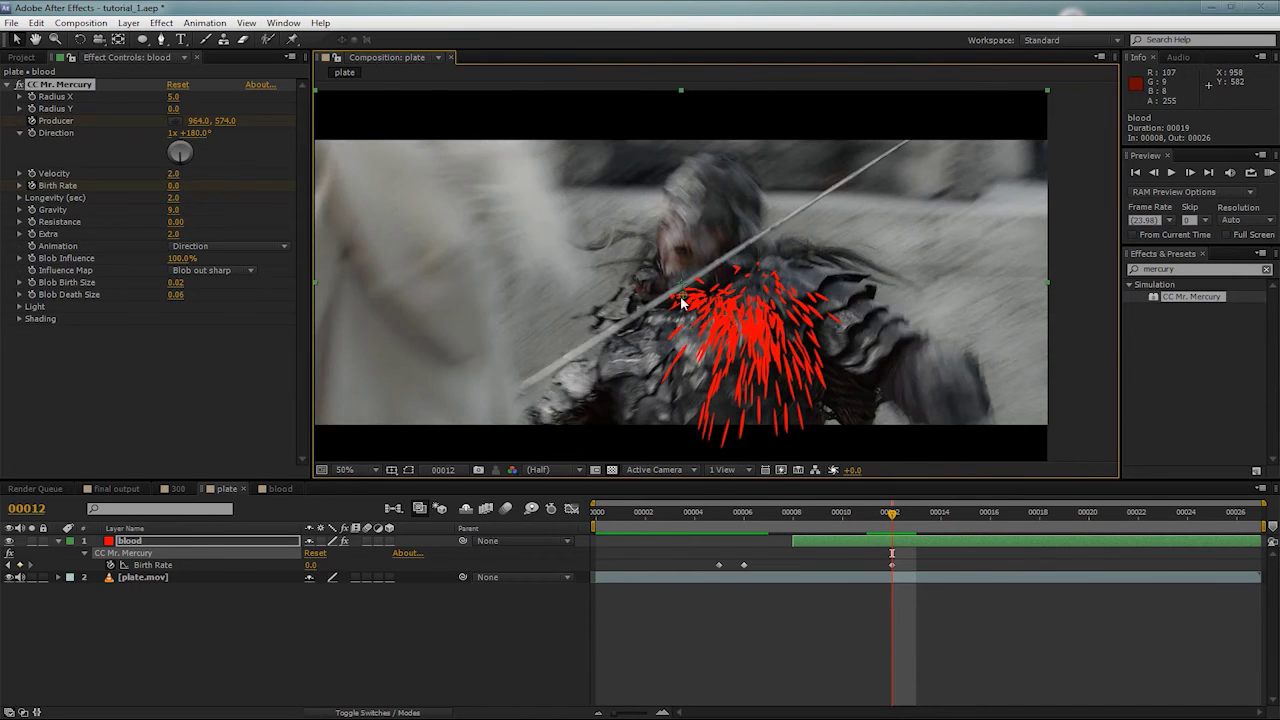
pyautogui.press('pagedown')
pyautogui.press('pageup')
pyautogui.scroll(2, 680, 316)
pyautogui.press('pageup')
pyautogui.press('pagedown')
pyautogui.scroll(-2, 656, 392)
pyautogui.press('u')
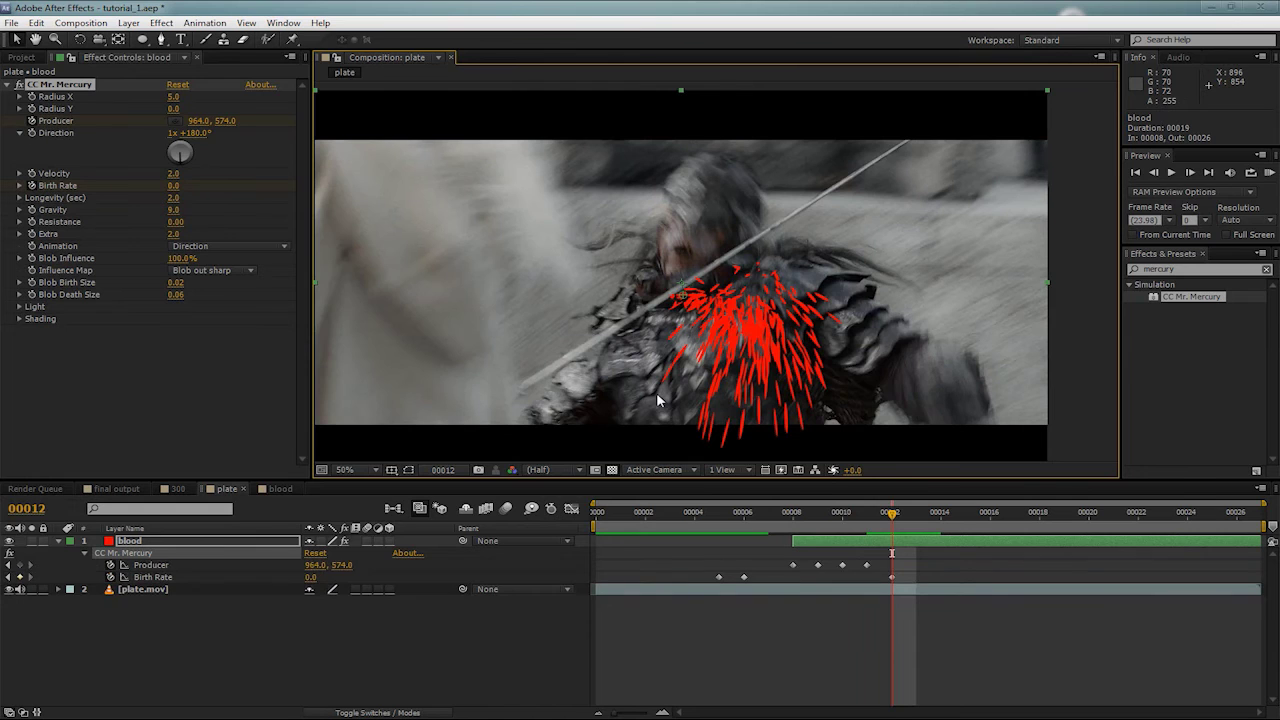
pyautogui.press('pageup')
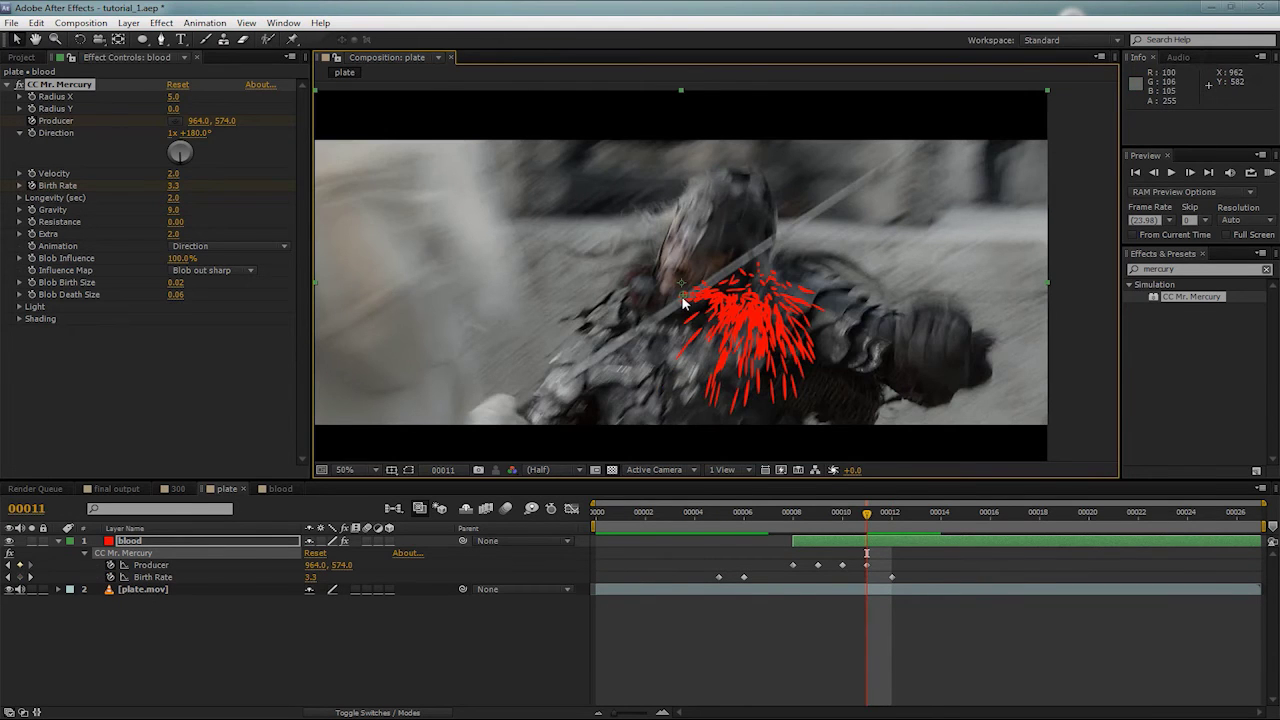
pyautogui.press('pagedown')
# Key the producer up-left onto the neck at 916.0, 536.0 on frame 12, reviewing neighbouring frames
pyautogui.moveTo(686, 301); pyautogui.dragTo(649, 268)
pyautogui.press('pagedown')
pyautogui.press('pagedown')
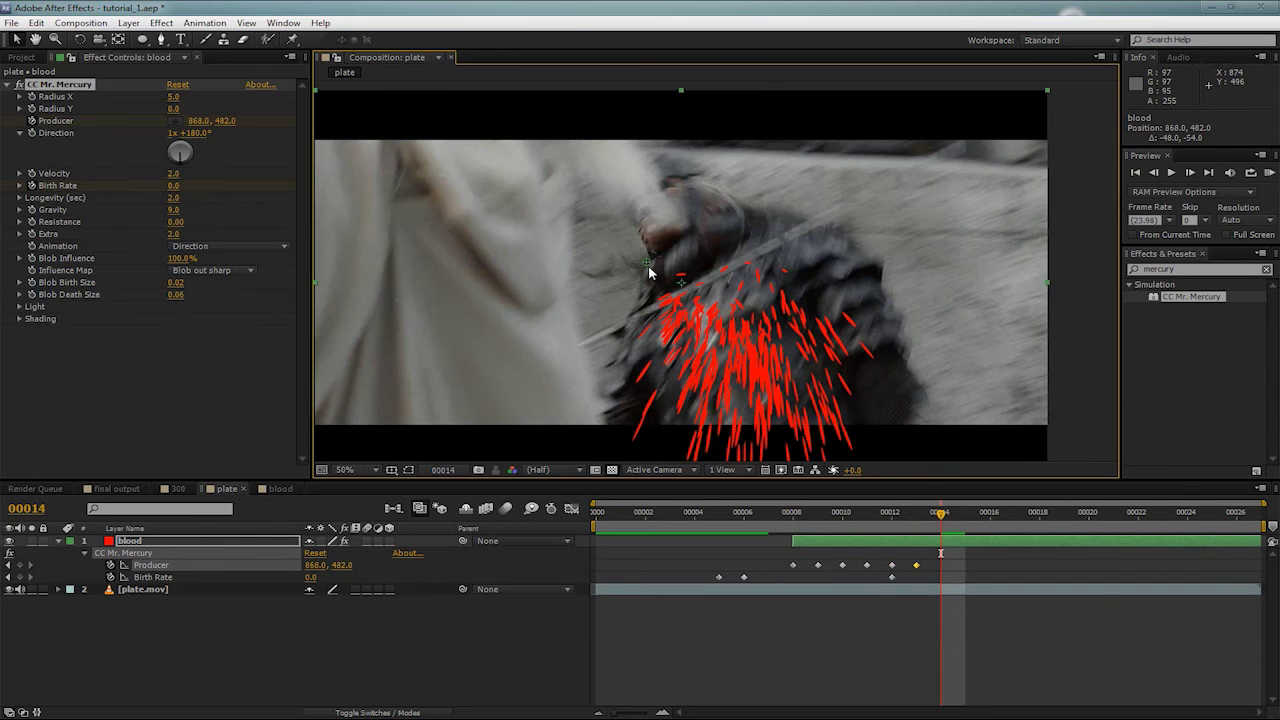
pyautogui.press('pageup')
pyautogui.press('pageup')
pyautogui.press('pageup')
pyautogui.press('pageup')
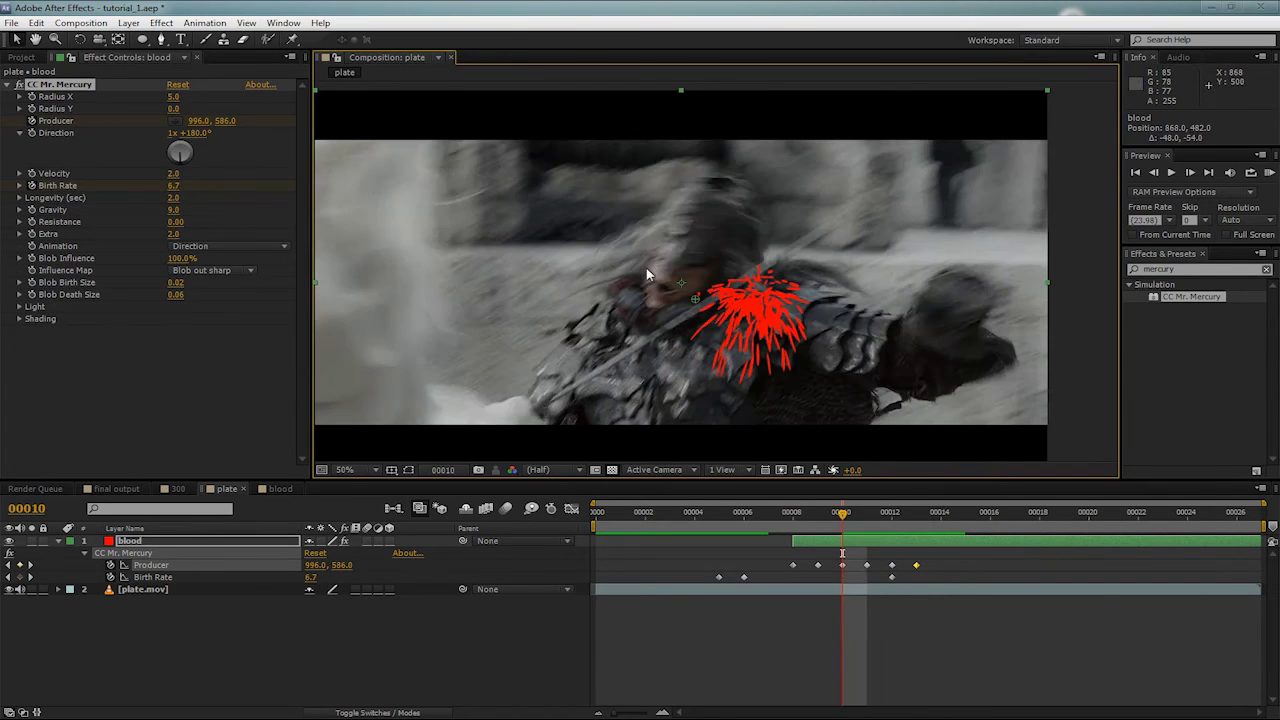
pyautogui.press('pageup')
pyautogui.press('pagedown')
pyautogui.press('pagedown')
pyautogui.press('pagedown')
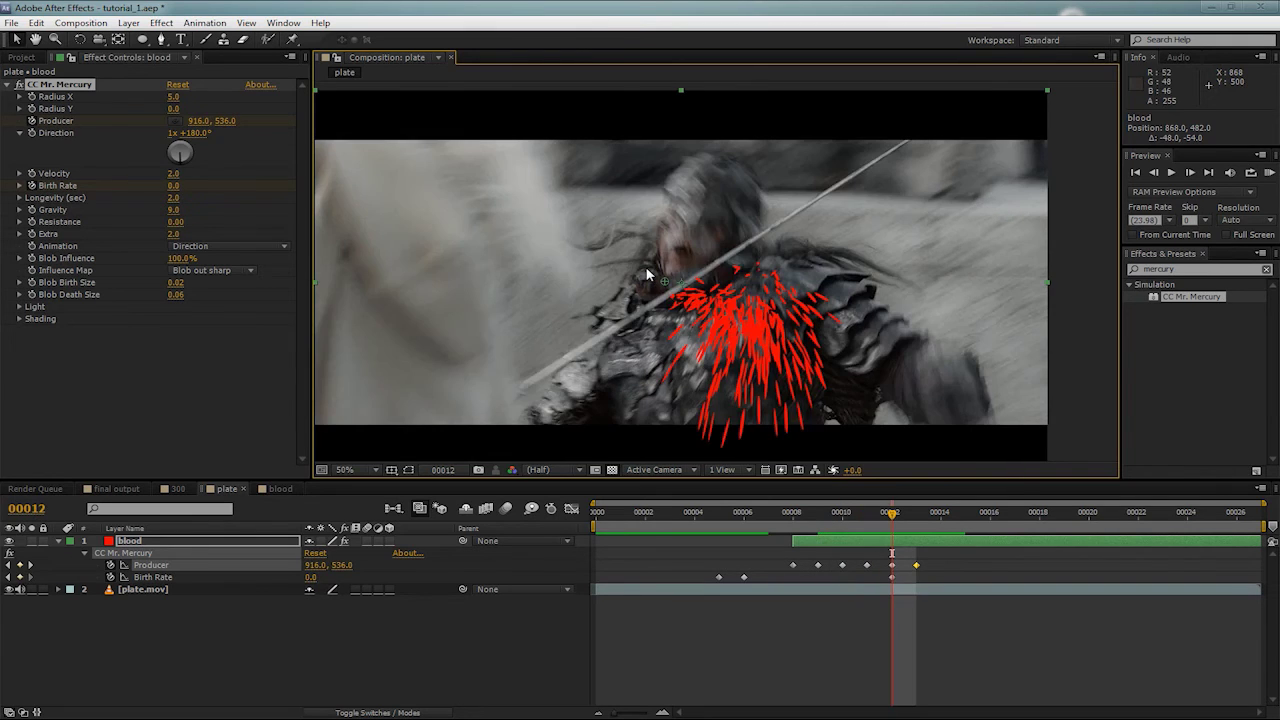
# Duplicate plate.mov, move the copy above the blood layer, and shift it one frame earlier
pyautogui.click(180, 636)
pyautogui.click(141, 590)
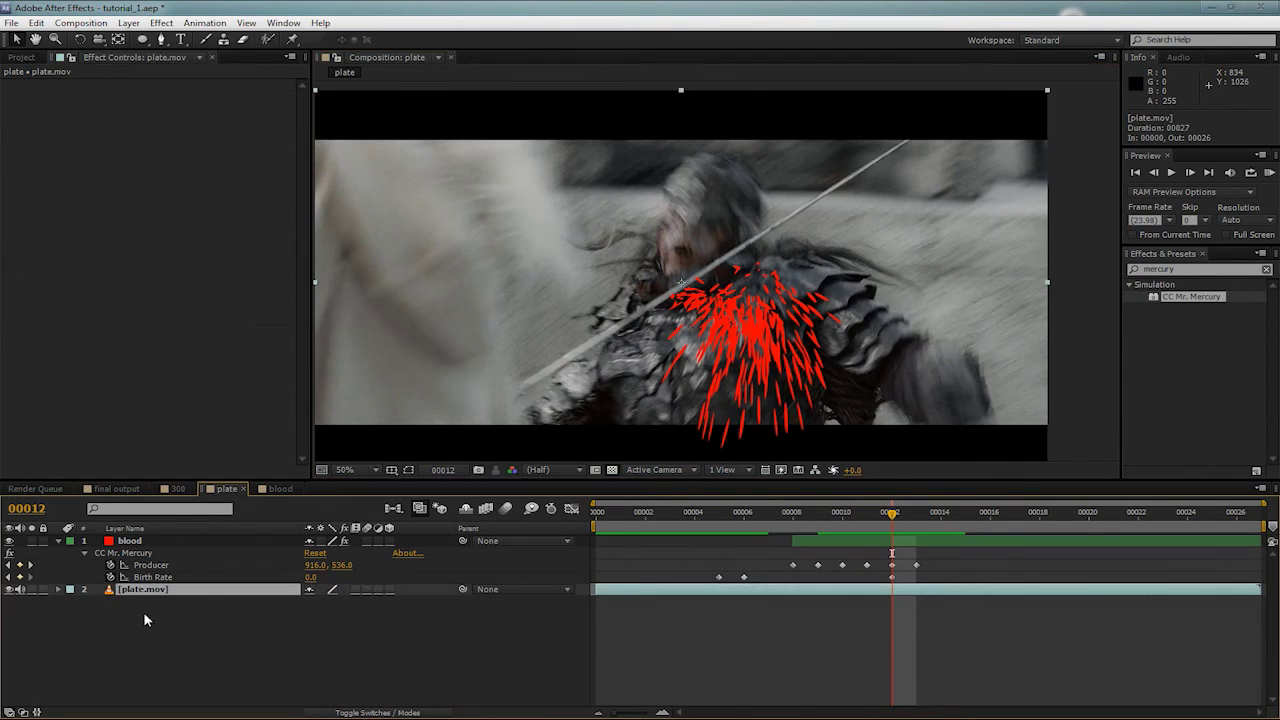
pyautogui.hotkey('ctrl', 'd')
pyautogui.moveTo(150, 590); pyautogui.dragTo(150, 543)
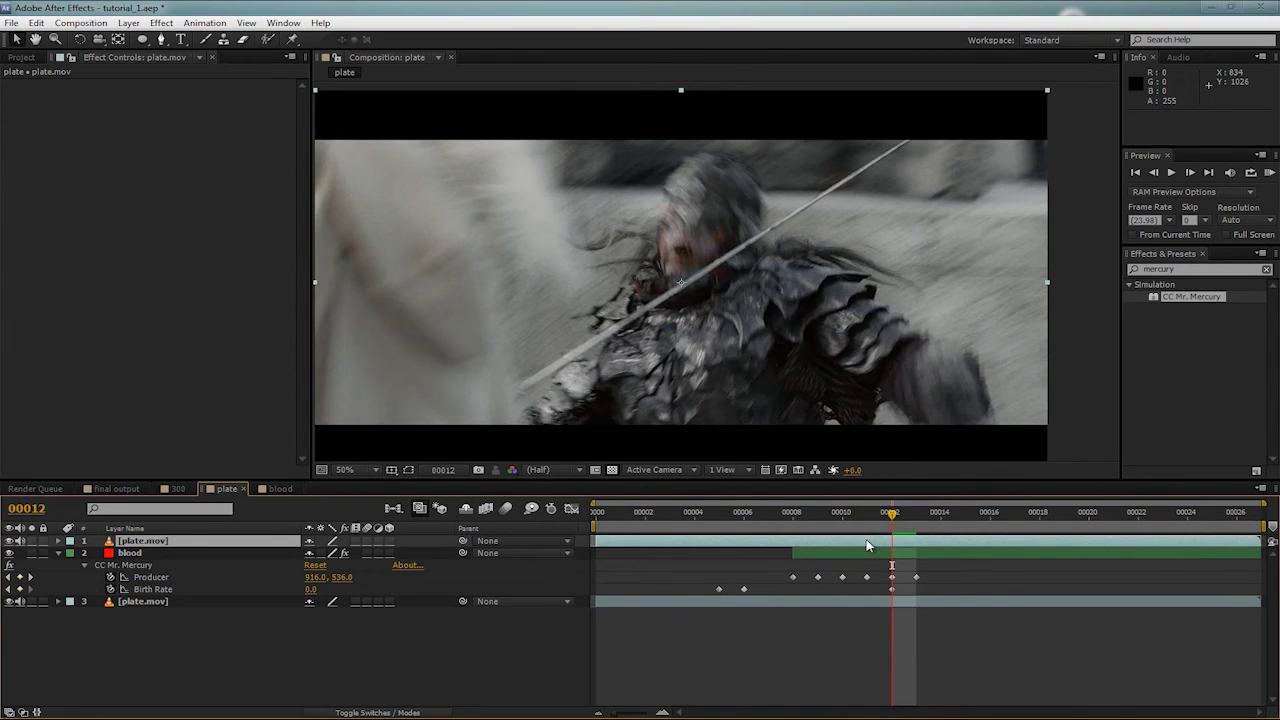
pyautogui.moveTo(872, 545); pyautogui.dragTo(854, 546)
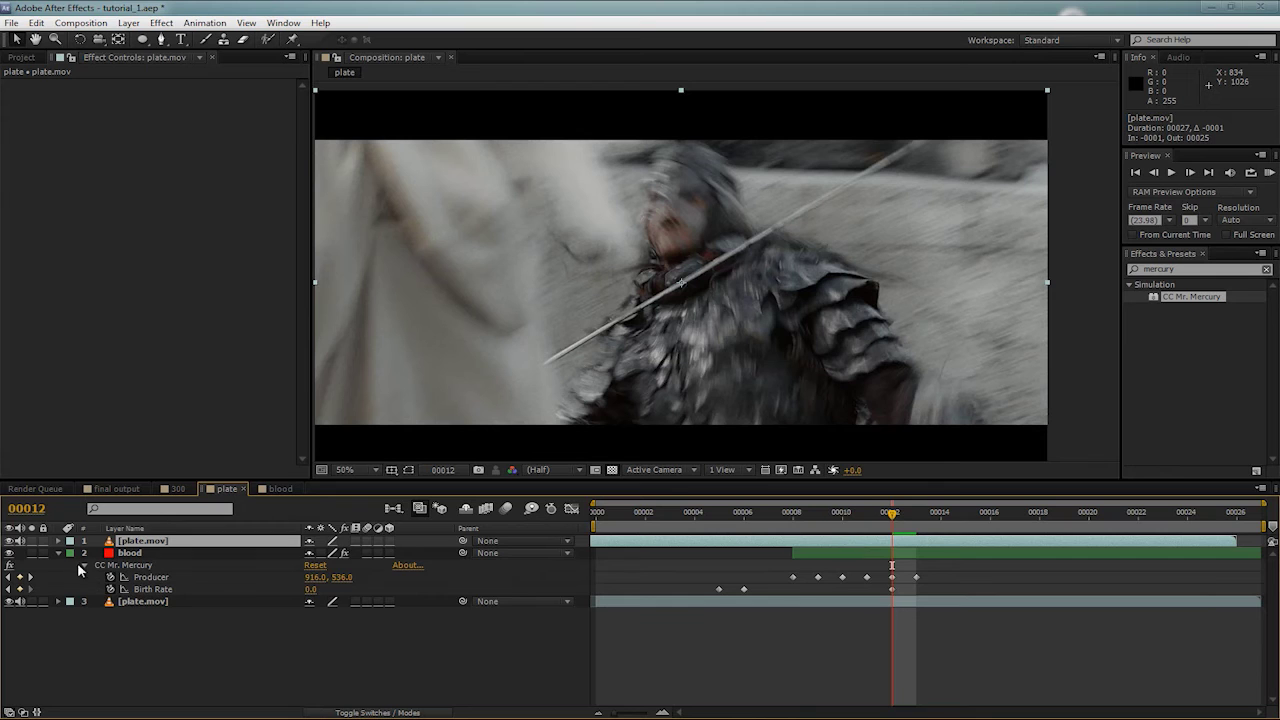
# Drag the blood producer onto the orc's neck at frame 9
pyautogui.click(150, 565)
pyautogui.click(68, 88)
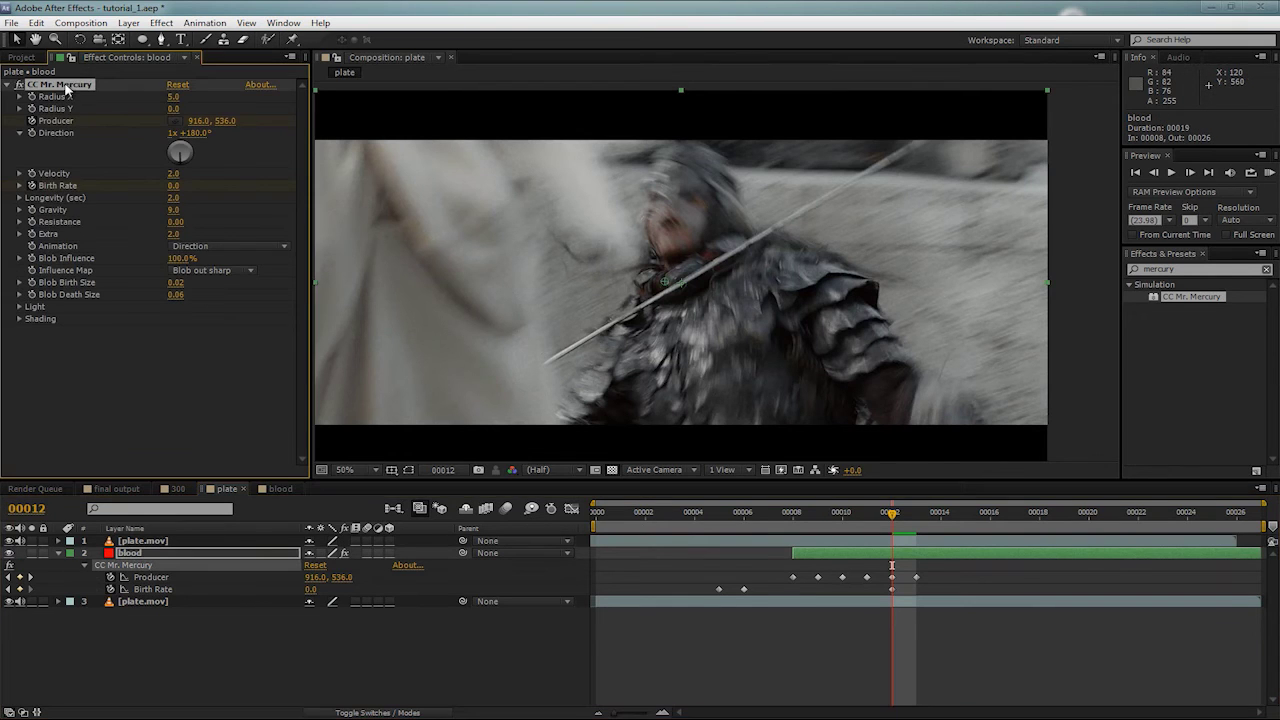
pyautogui.press('pageup')
pyautogui.press('pageup')
pyautogui.press('pageup')
pyautogui.press('pageup')
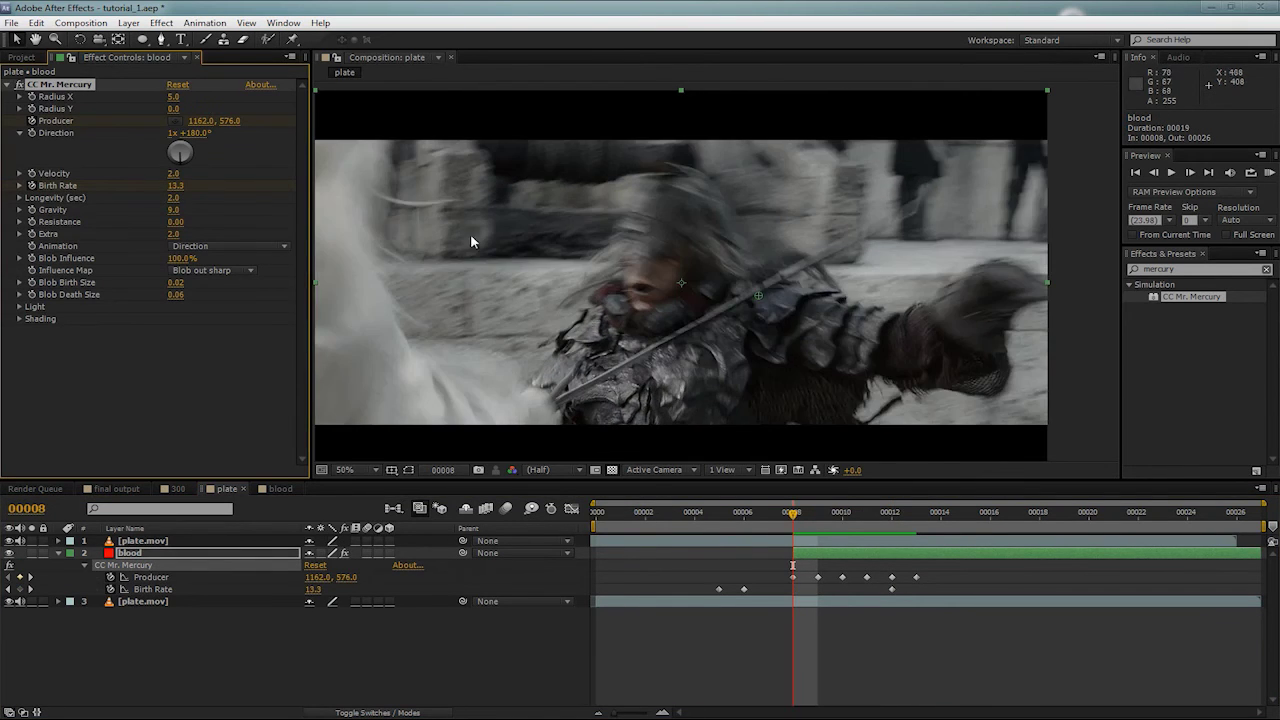
pyautogui.press('pagedown')
pyautogui.moveTo(712, 295); pyautogui.dragTo(656, 262)
pyautogui.press('pagedown')
pyautogui.press('pagedown')
pyautogui.press('pagedown')
pyautogui.press('pagedown')
pyautogui.press('pagedown')
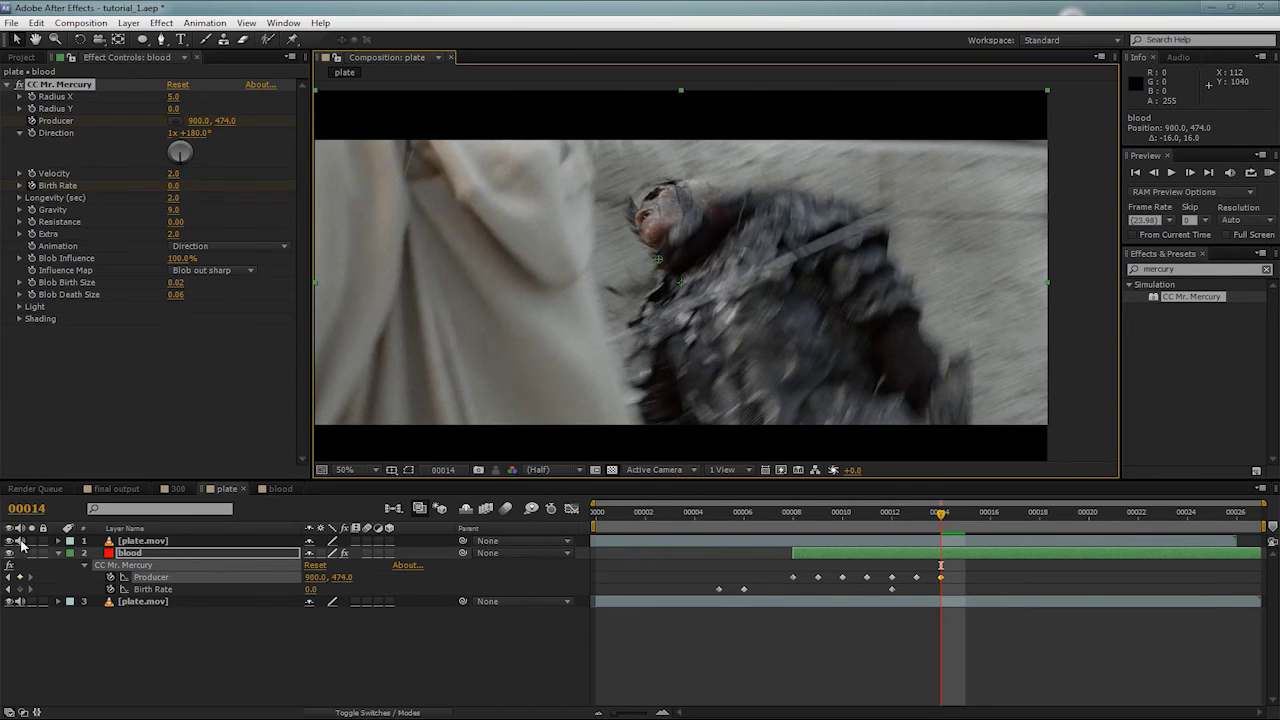
# Hide the top plate layer and inspect the red spray across frames 8–14
pyautogui.click(11, 541)
pyautogui.press('pageup')
pyautogui.press('pageup')
pyautogui.press('pageup')
pyautogui.press('pageup')
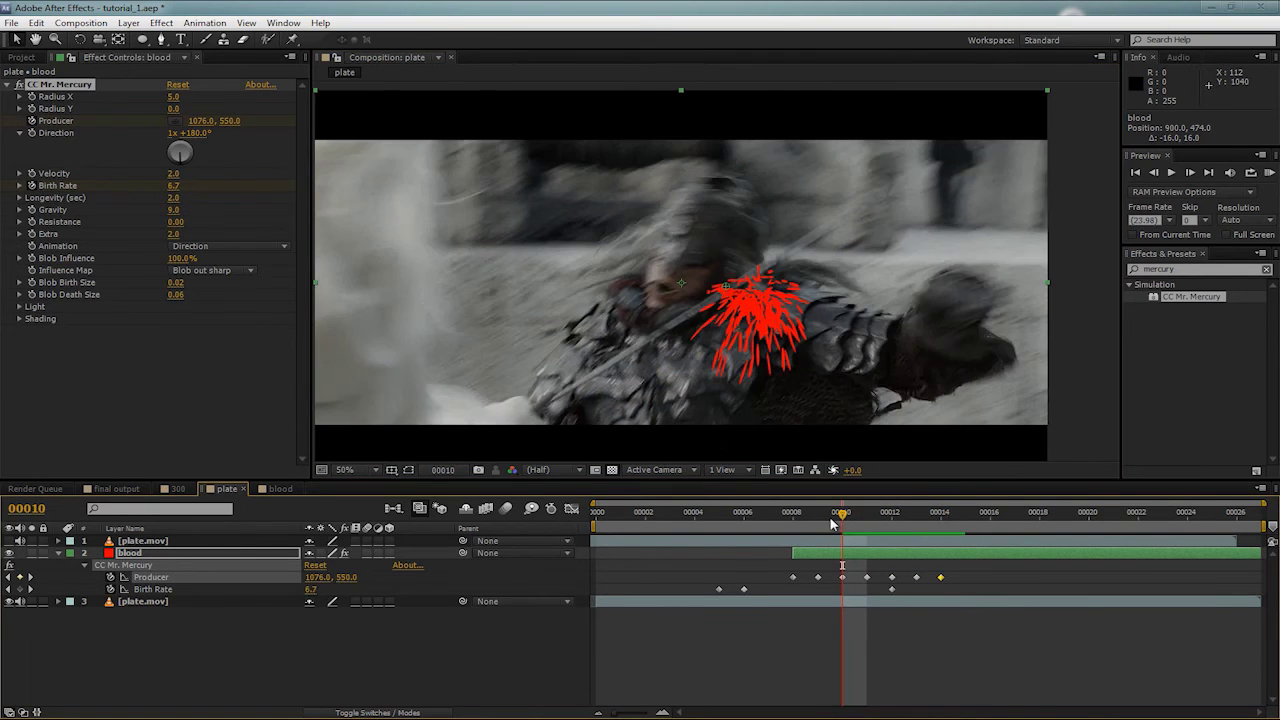
pyautogui.press('pagedown')
pyautogui.press('pagedown')
pyautogui.press('pagedown')
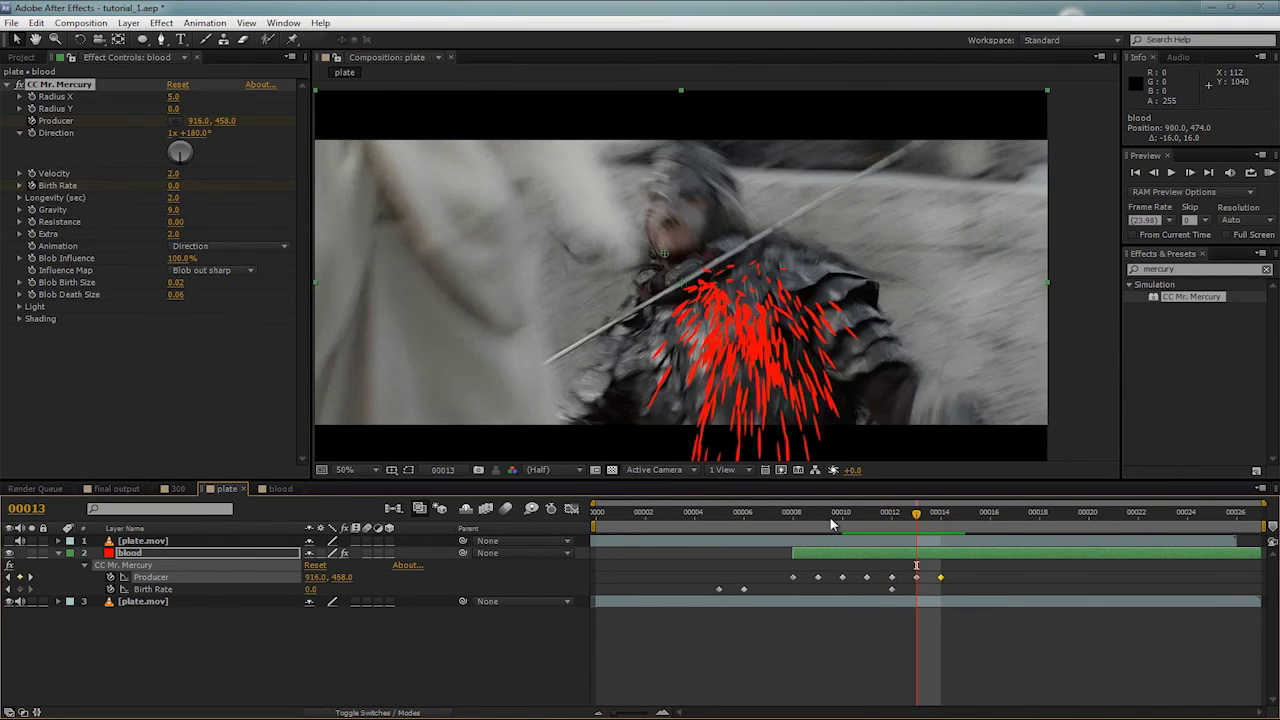
pyautogui.press('pagedown')
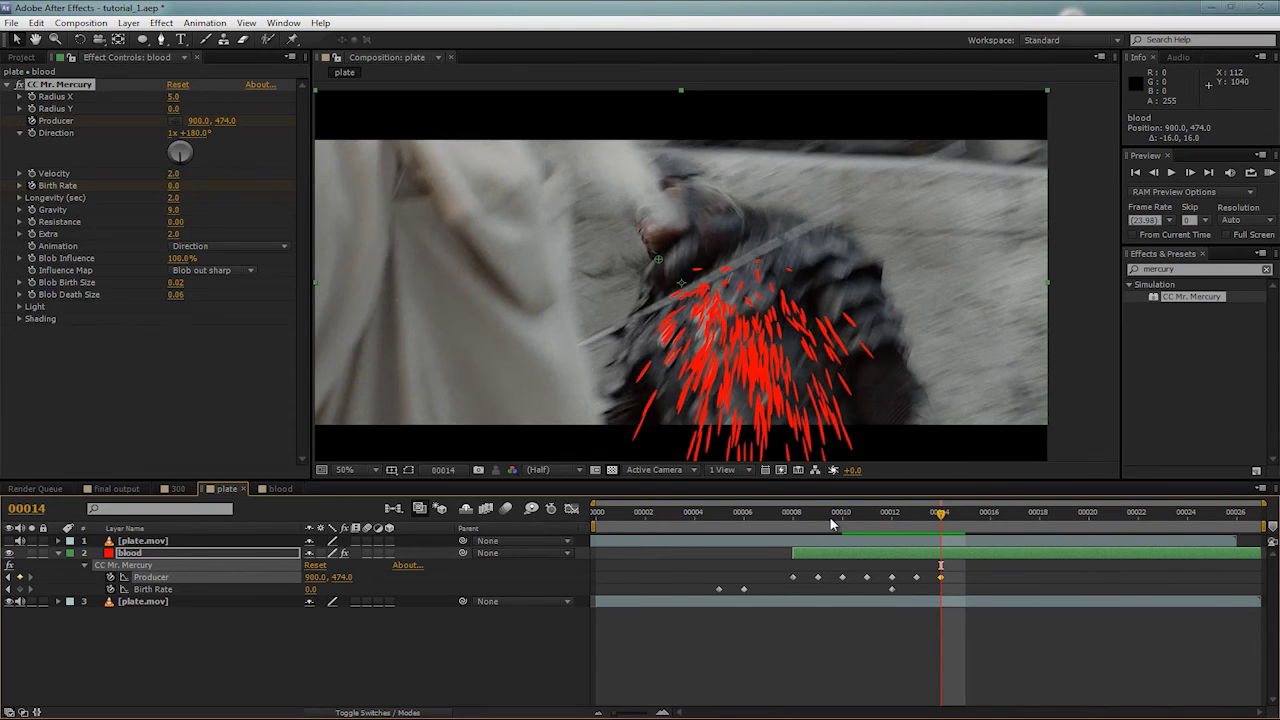
pyautogui.press('pageup')
pyautogui.press('pageup')
pyautogui.press('pageup')
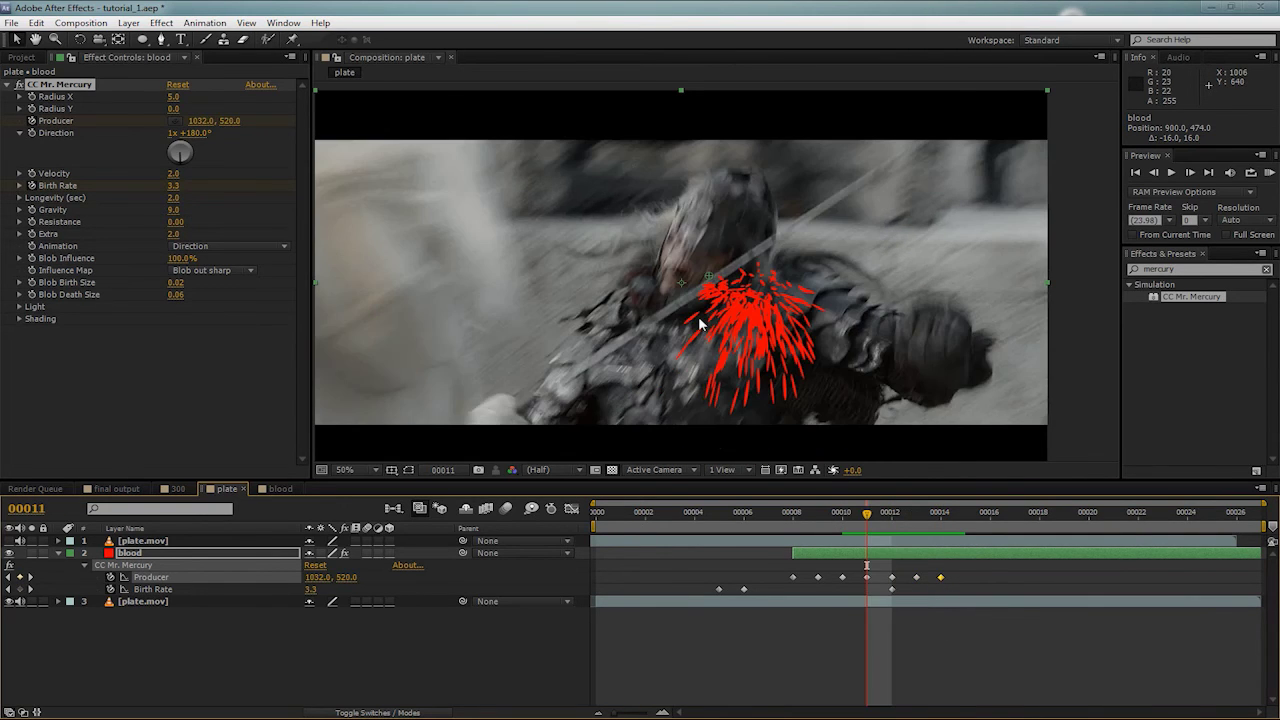
pyautogui.press('pageup')
pyautogui.press('pageup')
pyautogui.press('pageup')
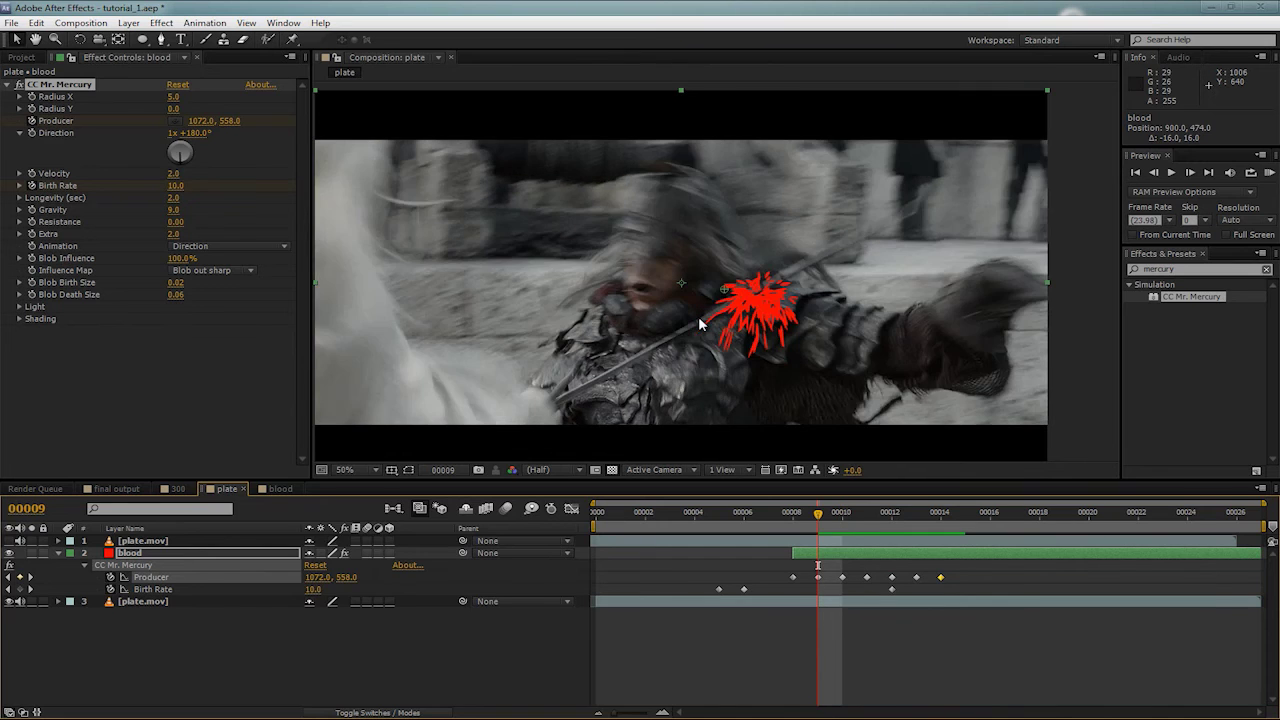
pyautogui.press('pagedown')
pyautogui.press('pagedown')
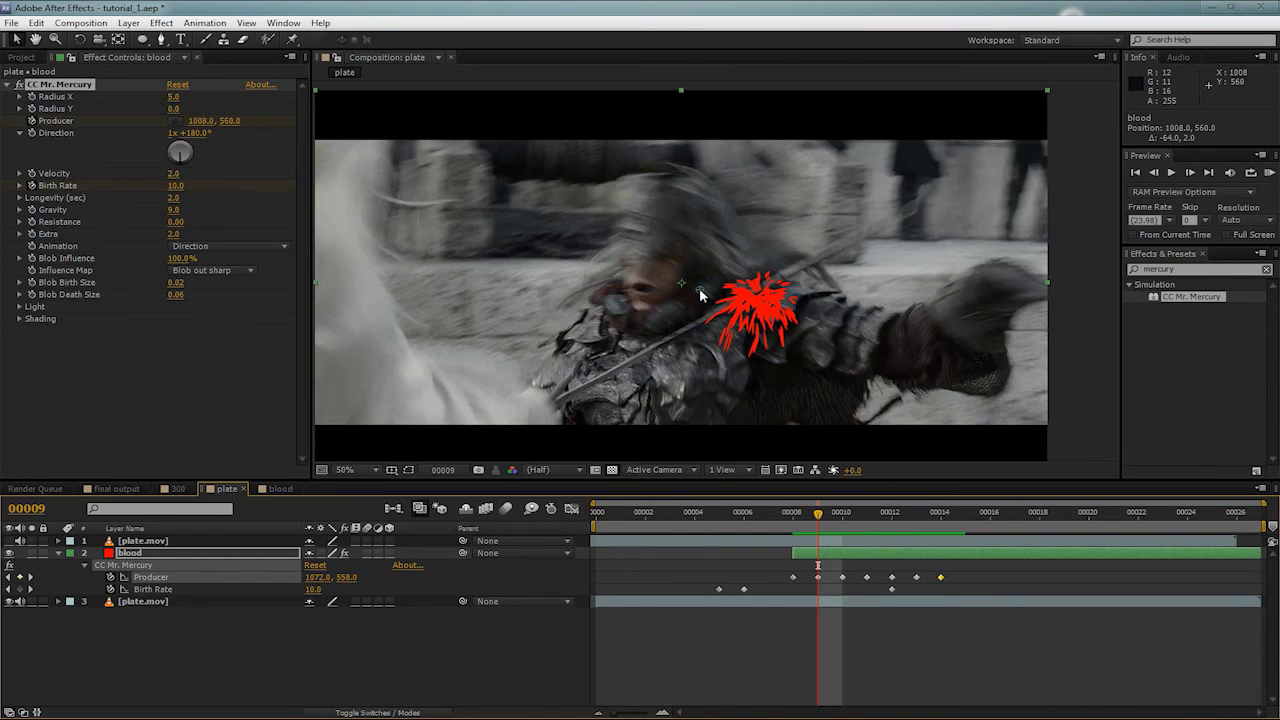
# Click in the Composition viewer, then compare the spray between frames 11, 12 and 13
pyautogui.click(615, 343)
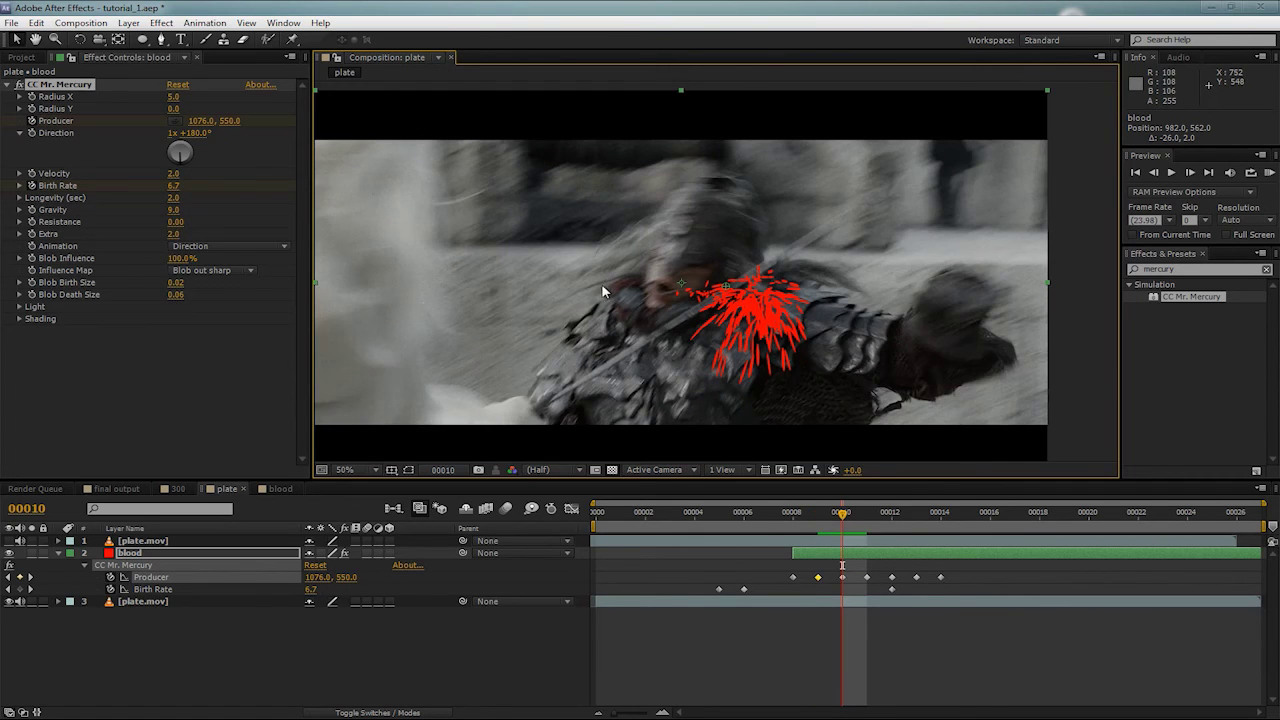
pyautogui.press('pagedown')
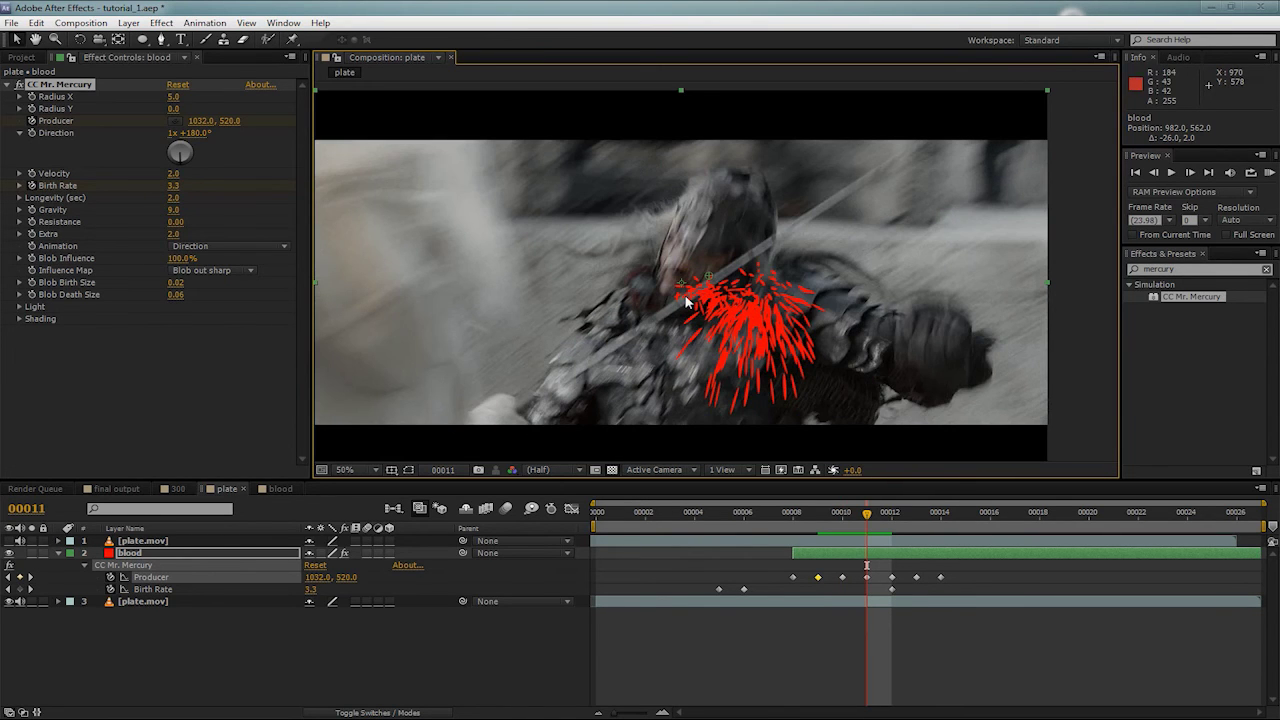
pyautogui.press('pagedown')
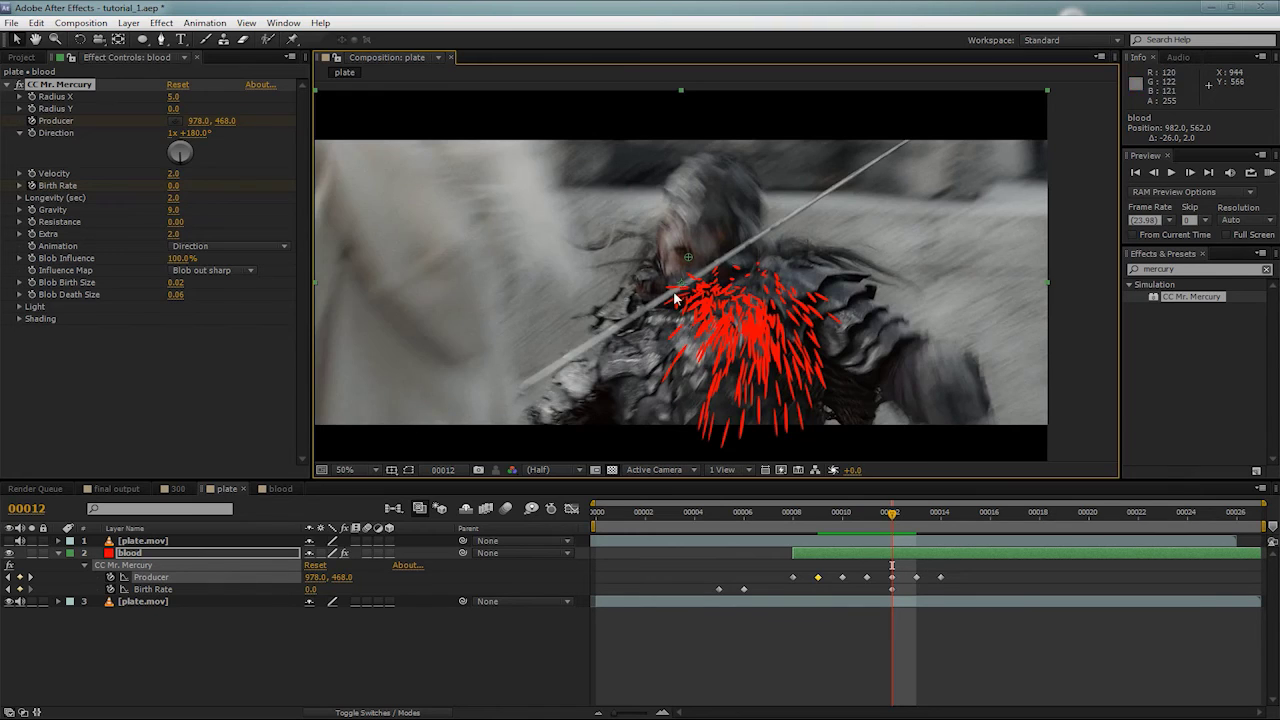
pyautogui.press('pageup')
pyautogui.press('pagedown')
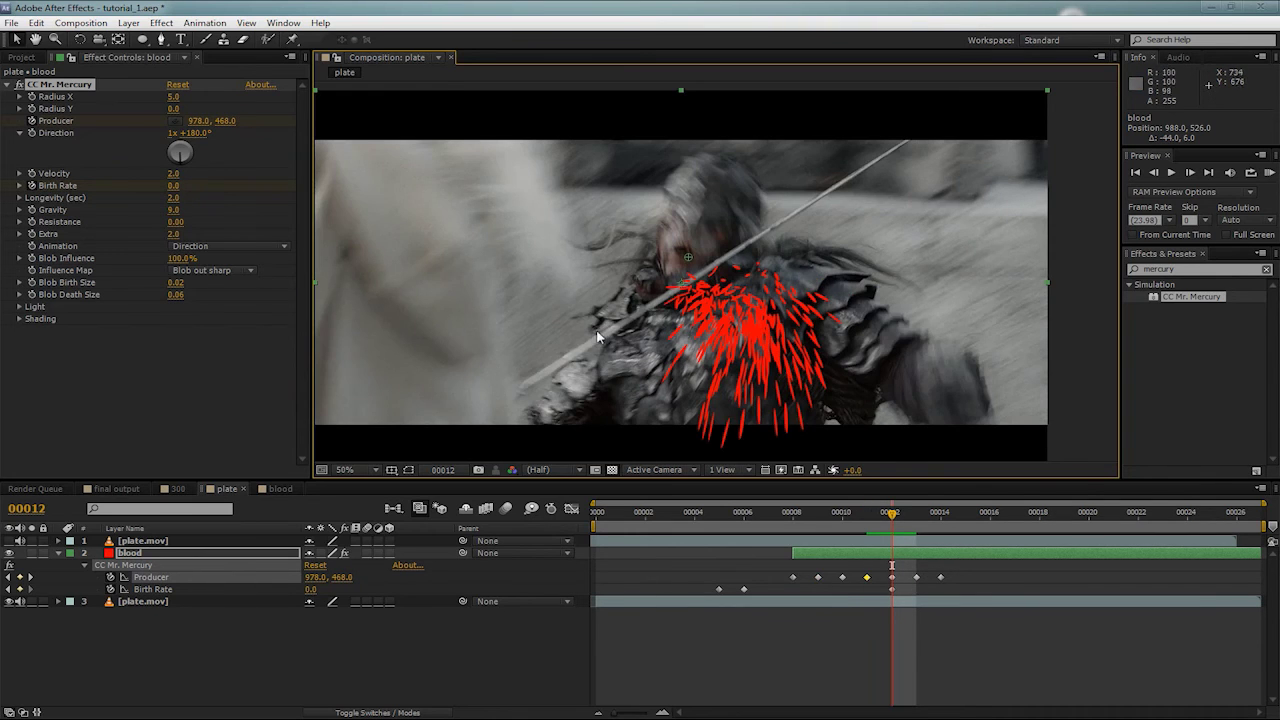
pyautogui.press('pageup')
pyautogui.press('pagedown')
pyautogui.press('pagedown')
pyautogui.press('pageup')
pyautogui.press('pagedown')
# Drag the producer left onto the neck at frame 14 (868.0, 454.0) and check the later frames
pyautogui.press('pageup')
pyautogui.press('pagedown')
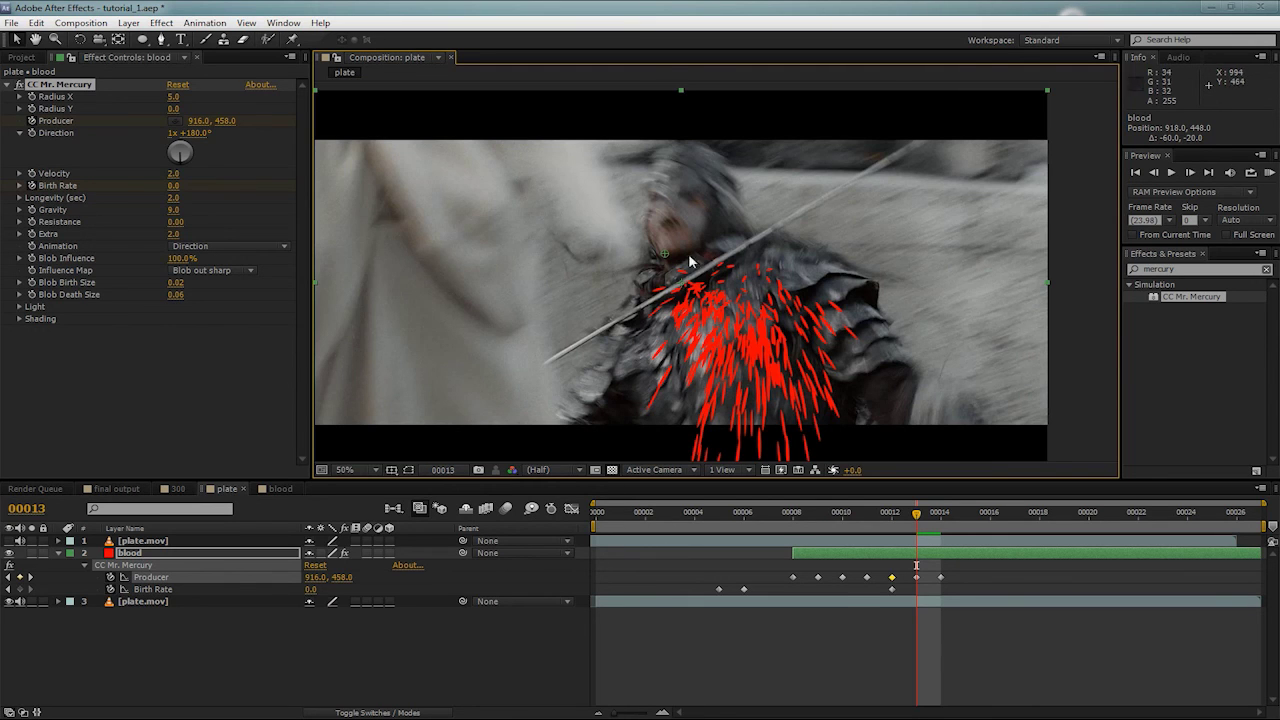
pyautogui.press('pageup')
pyautogui.press('pagedown')
pyautogui.press('pagedown')
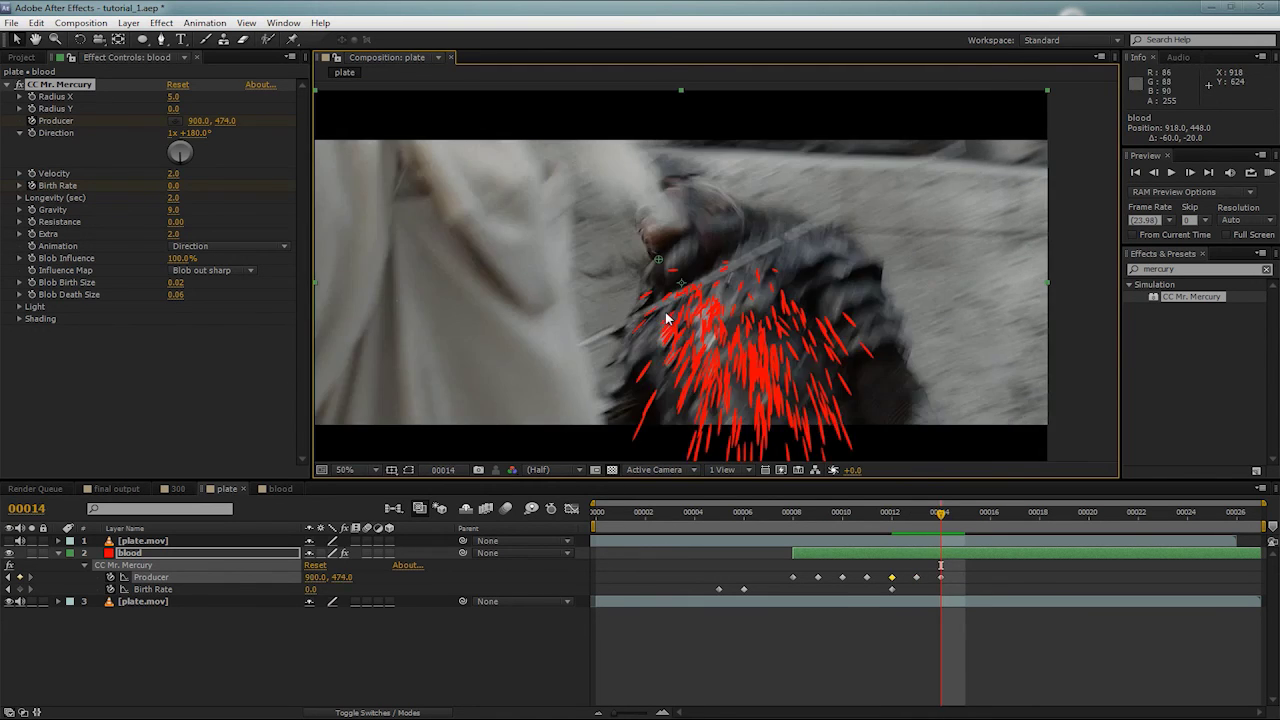
pyautogui.moveTo(656, 263); pyautogui.dragTo(642, 259)
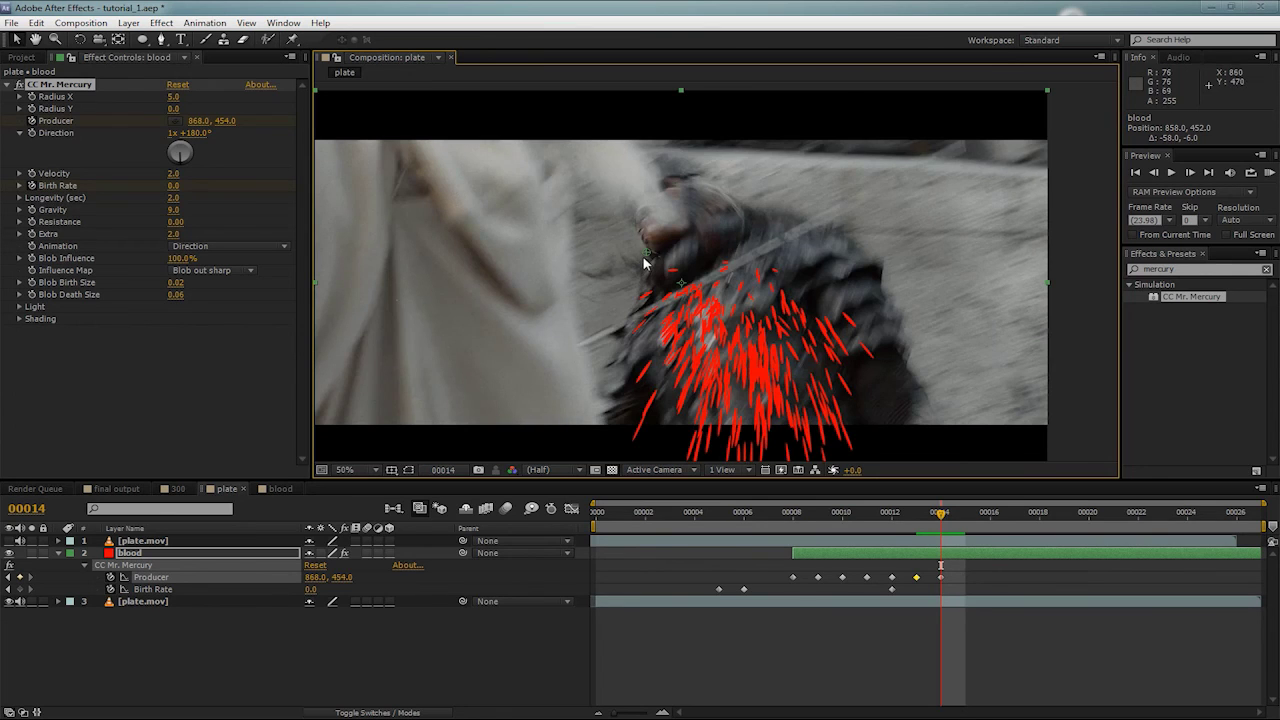
pyautogui.press('pagedown')
pyautogui.press('pagedown')
pyautogui.press('pagedown')
pyautogui.press('pagedown')
pyautogui.press('pagedown')
pyautogui.press('pagedown')
pyautogui.press('pagedown')
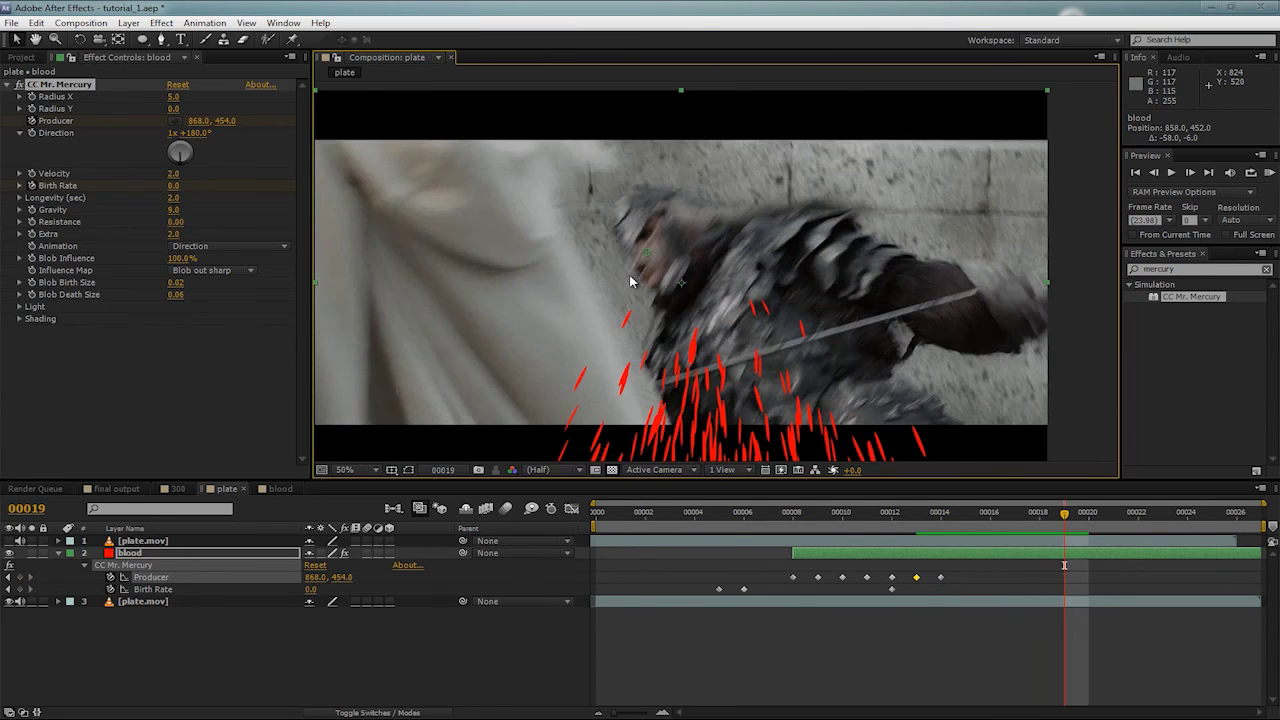
pyautogui.press('pageup')
pyautogui.press('pageup')
pyautogui.press('pageup')
pyautogui.press('pageup')
pyautogui.press('pageup')
pyautogui.press('pageup')
pyautogui.press('pageup')
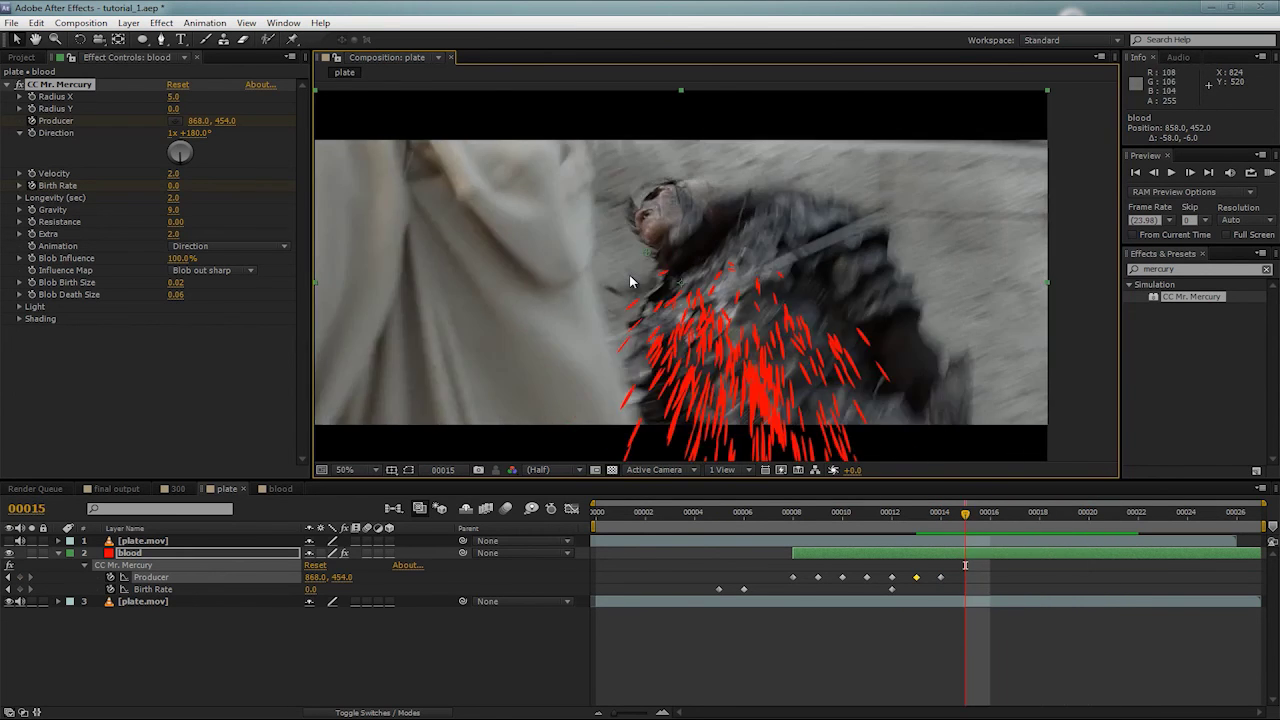
pyautogui.press('pagedown')
pyautogui.press('pagedown')
pyautogui.press('pagedown')
pyautogui.press('pagedown')
pyautogui.press('pagedown')
pyautogui.press('pagedown')
pyautogui.press('pagedown')
pyautogui.press('pagedown')
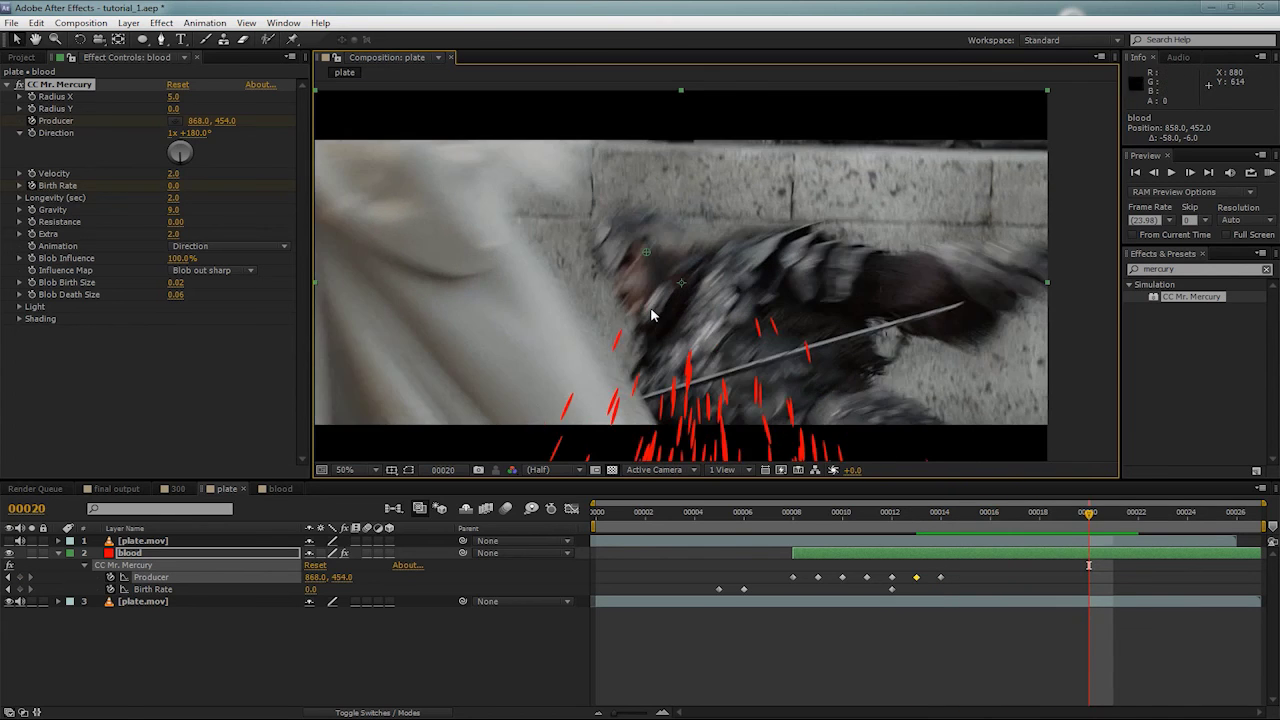
pyautogui.press('pageup')
pyautogui.press('pageup')
pyautogui.press('pageup')
pyautogui.press('pageup')
pyautogui.press('pageup')
pyautogui.press('pageup')
pyautogui.press('pageup')
pyautogui.press('pageup')
pyautogui.press('pageup')
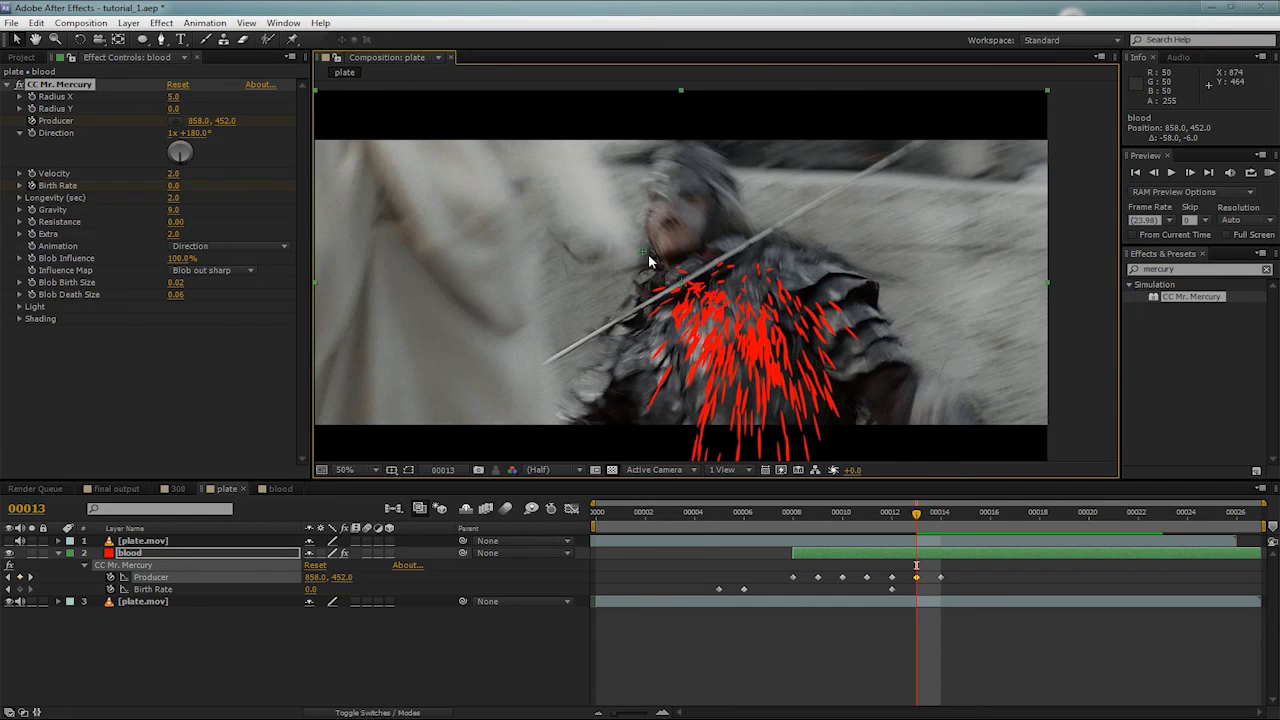
pyautogui.press('KP_0')
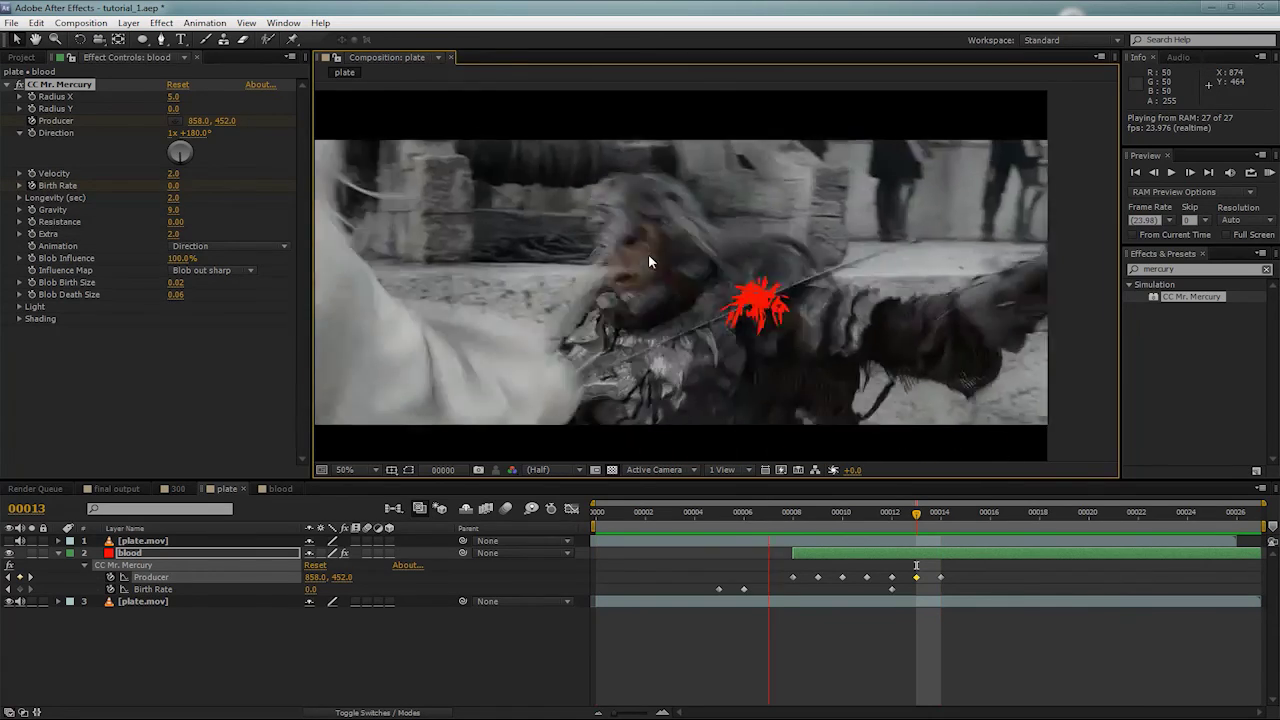
pyautogui.moveTo(852, 520); pyautogui.dragTo(897, 535)
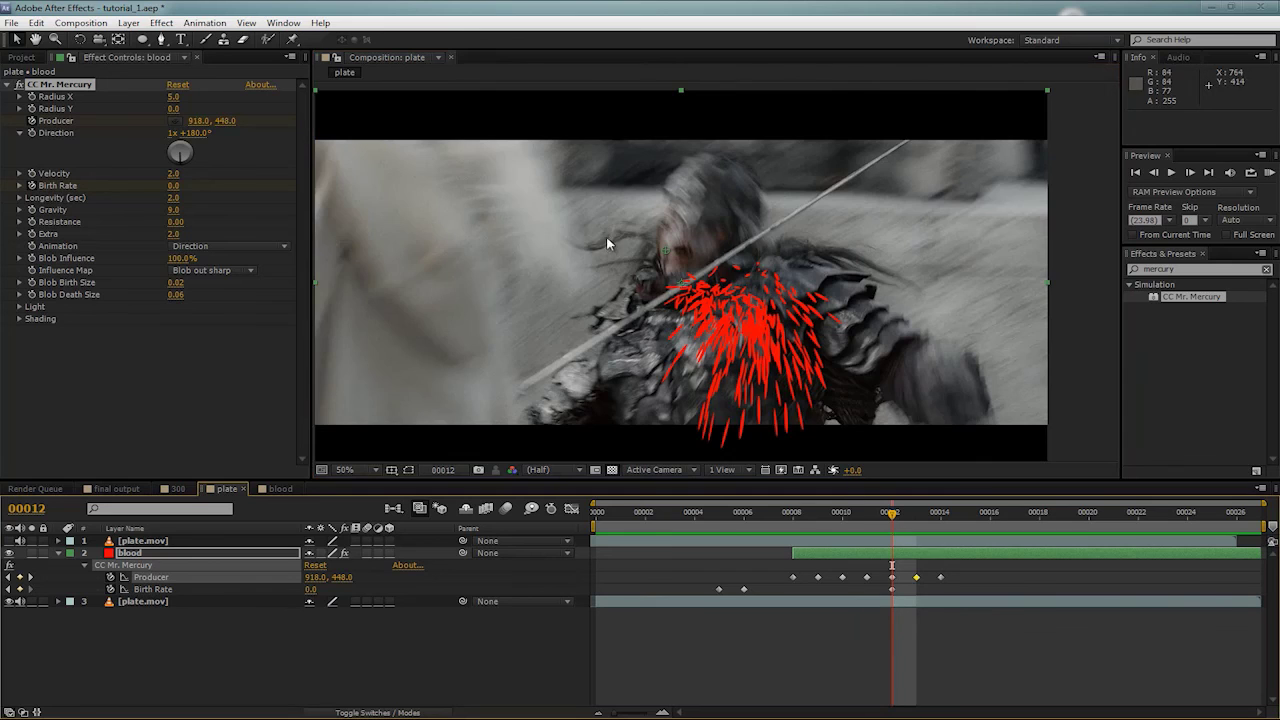
pyautogui.press('pageup')
pyautogui.press('pageup')
pyautogui.press('pageup')
pyautogui.press('pagedown')
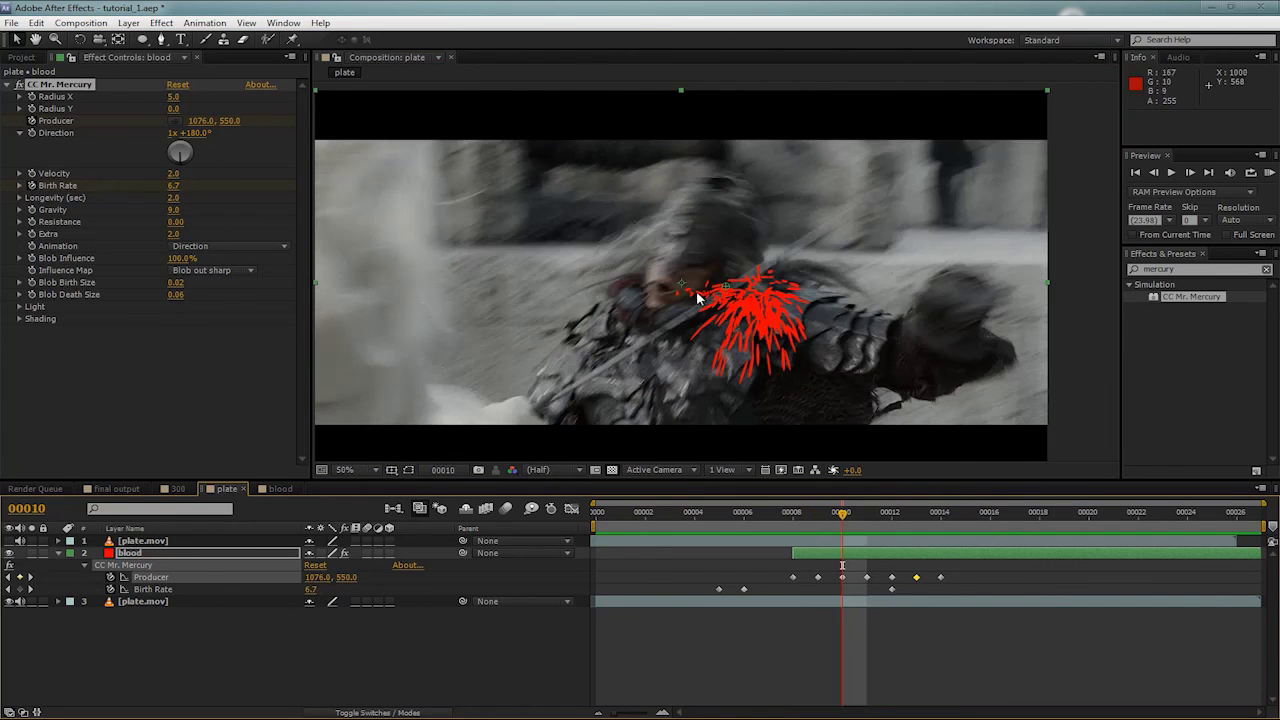
# Move the producer up-left onto the neck, undo a stray second move, and select the frame-12 Birth Rate key
pyautogui.moveTo(727, 295); pyautogui.dragTo(617, 210)
pyautogui.press('pagedown')
pyautogui.press('pagedown')
pyautogui.press('pagedown')
pyautogui.press('pagedown')
pyautogui.press('pagedown')
pyautogui.press('pagedown')
pyautogui.press('pagedown')
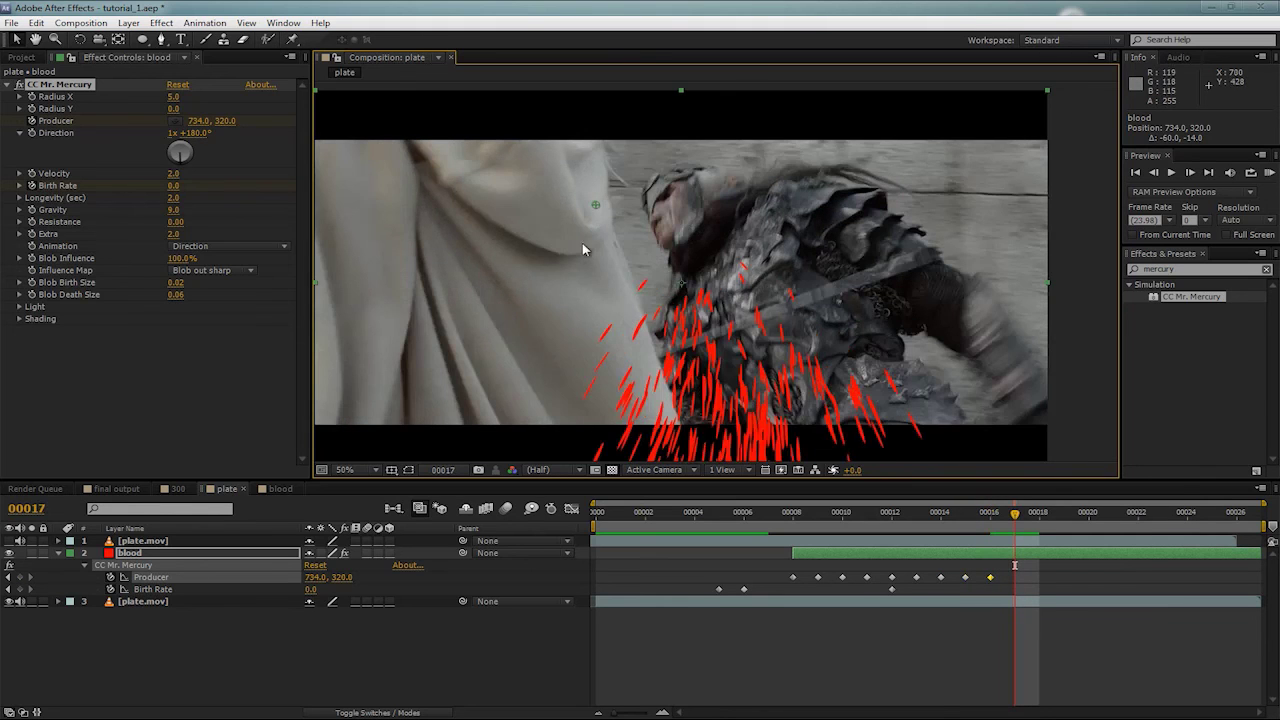
pyautogui.moveTo(594, 213); pyautogui.dragTo(584, 223)
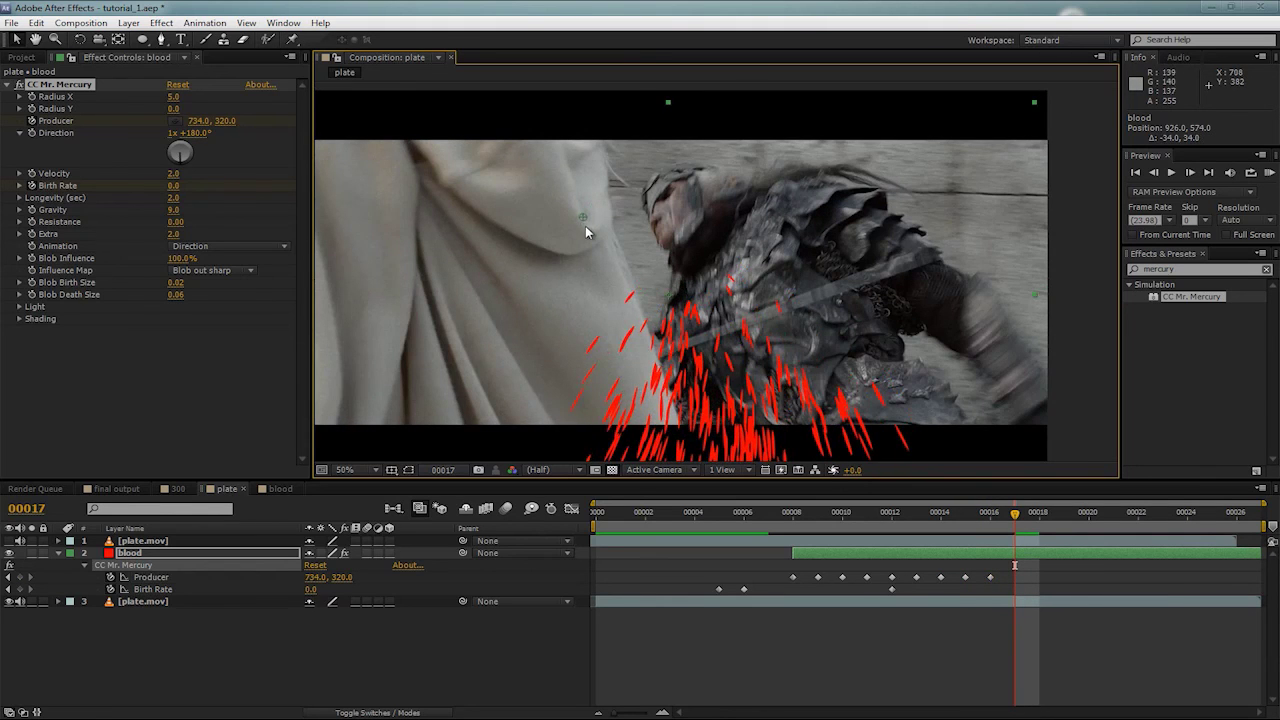
pyautogui.hotkey('ctrl', 'z')
pyautogui.click(891, 589)
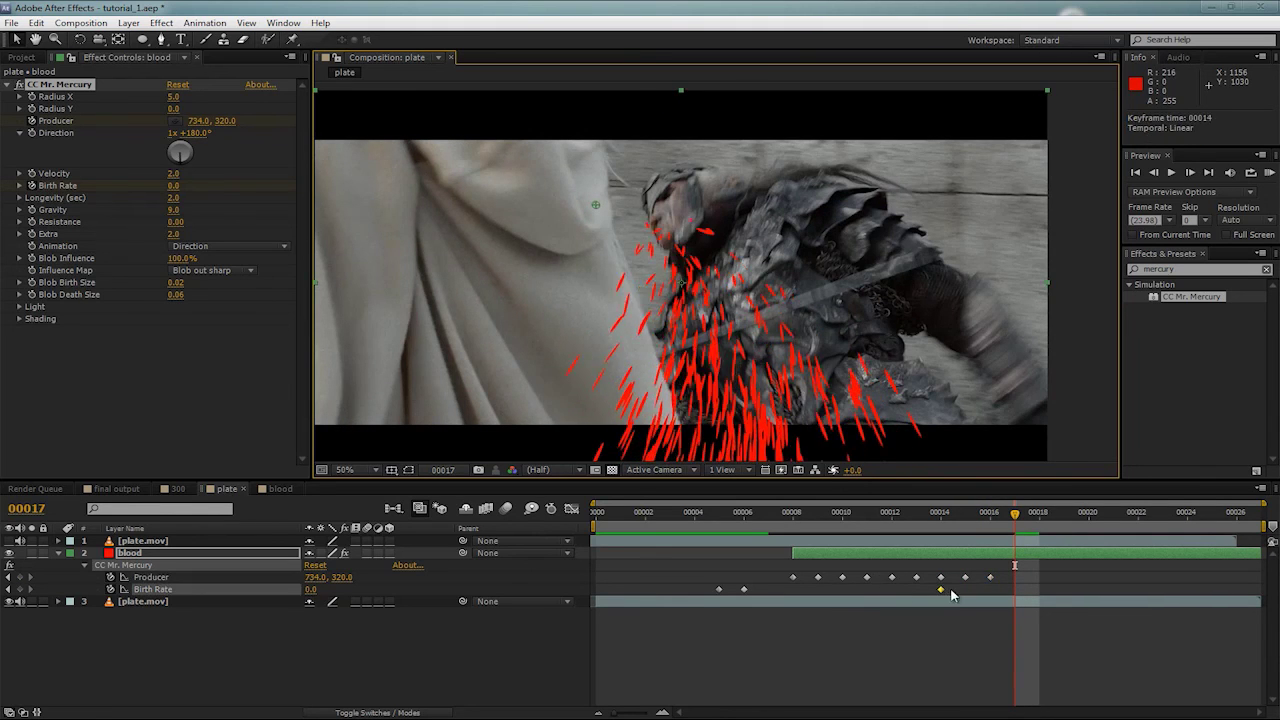